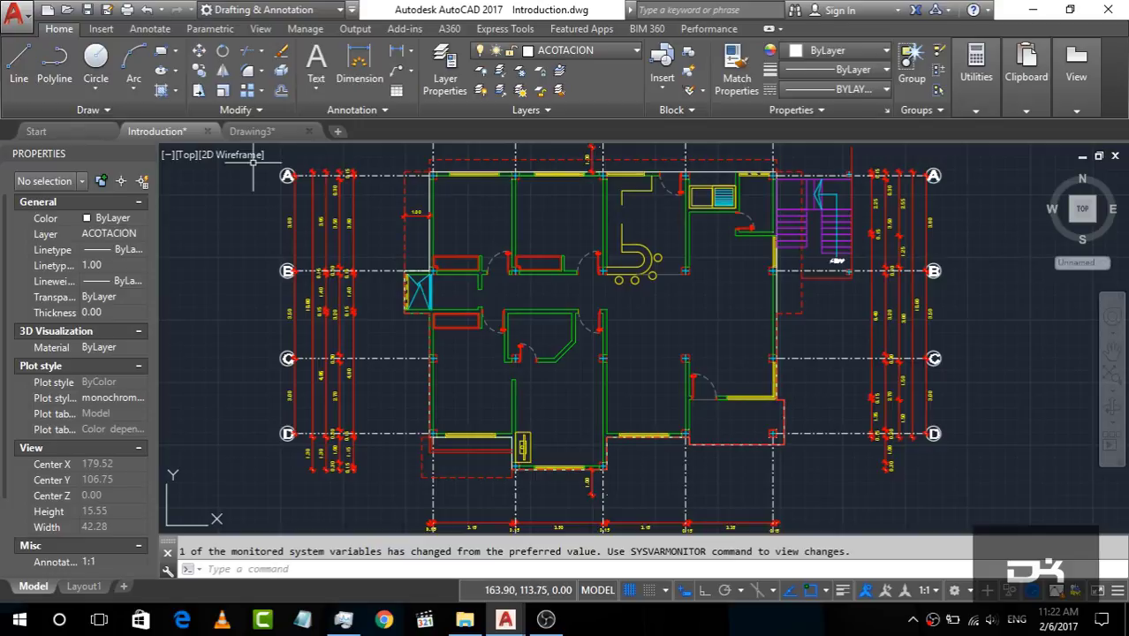
# Switch to the Drawing3 drawing and select the finished door block to inspect its dynamic grips.
pyautogui.click(256, 132)
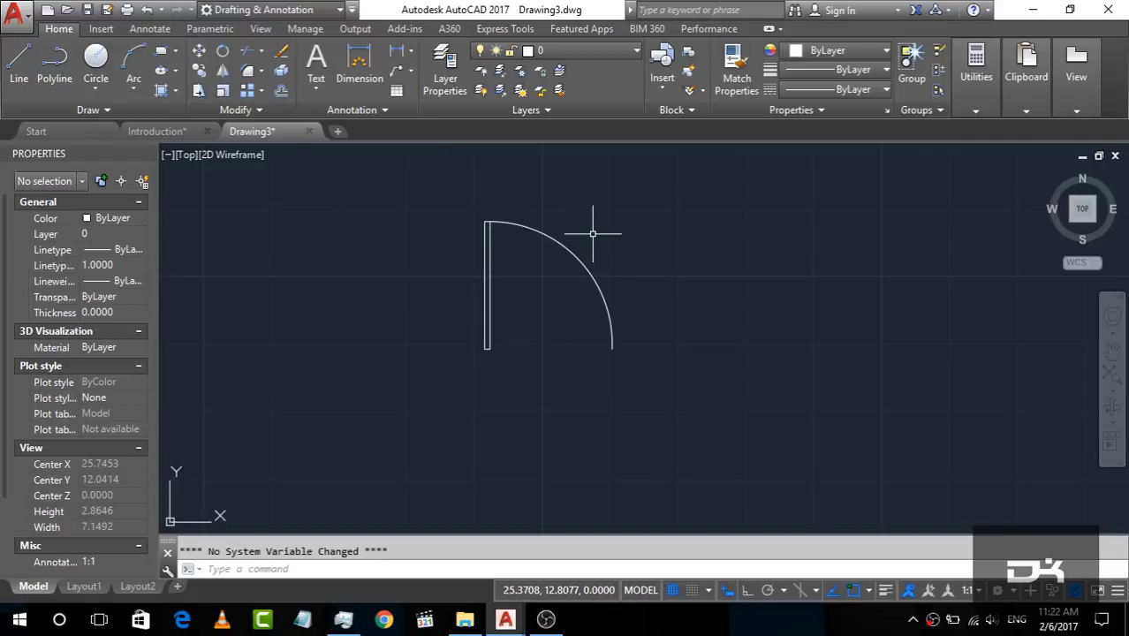
pyautogui.scroll(2, 594, 234)
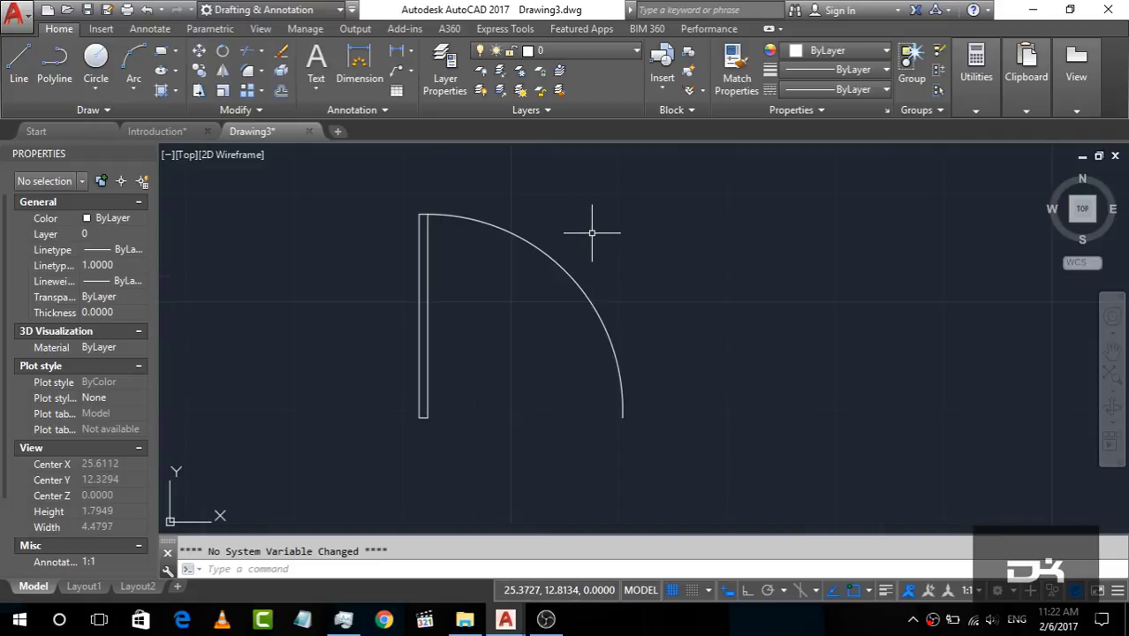
pyautogui.click(511, 231)
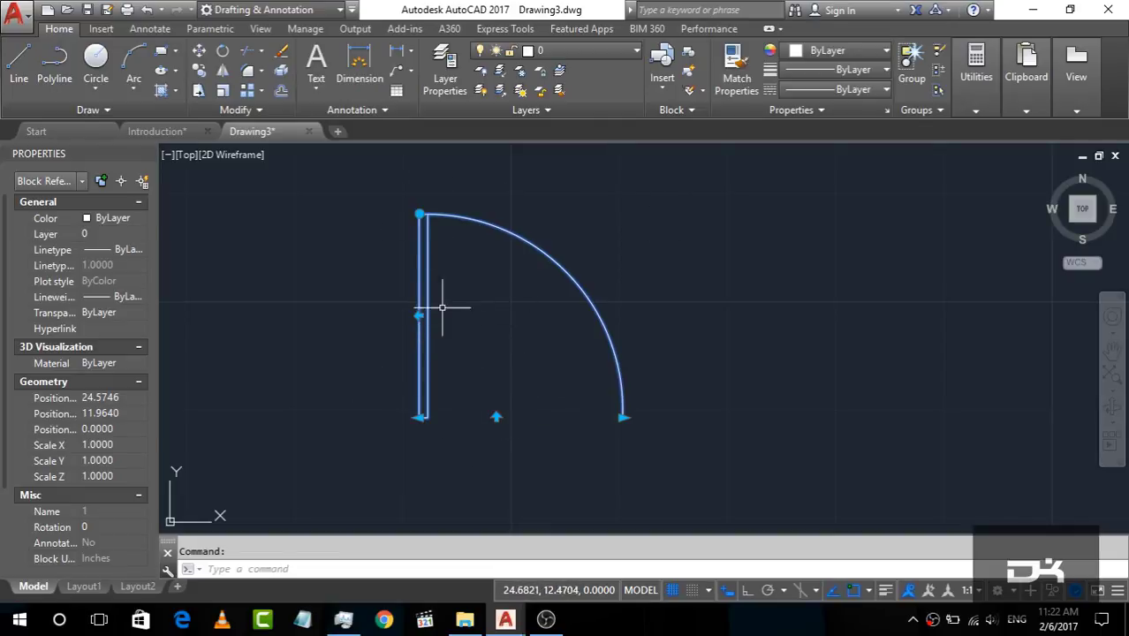
pyautogui.scroll(-2, 566, 290)
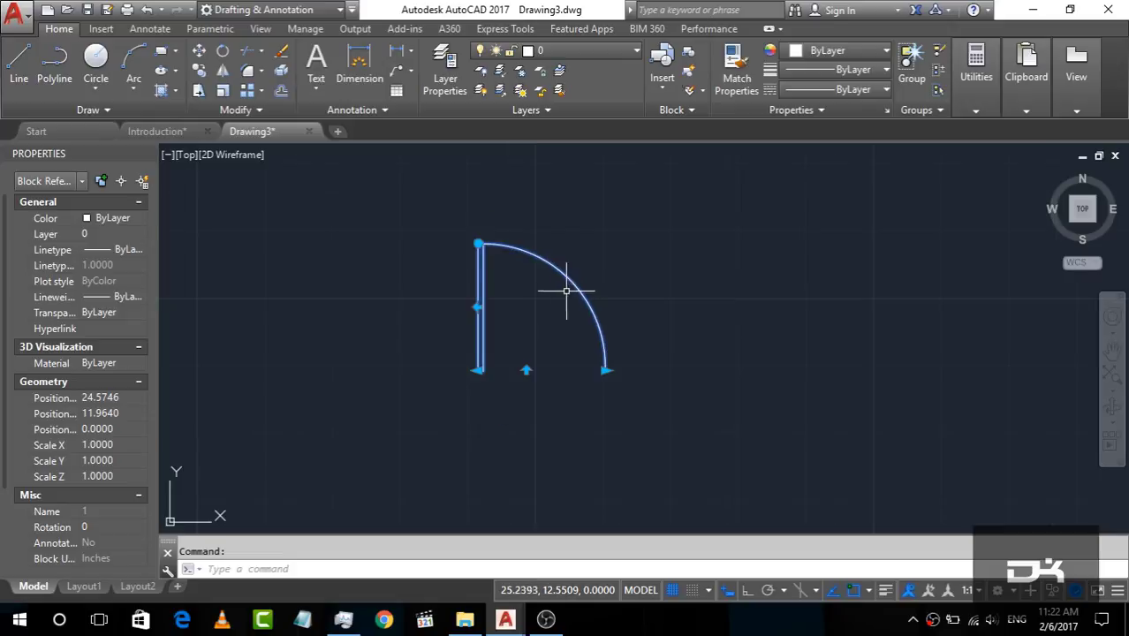
# Flip the door block horizontally and back, and flip it vertically and back using its flip grips.
pyautogui.click(478, 307)
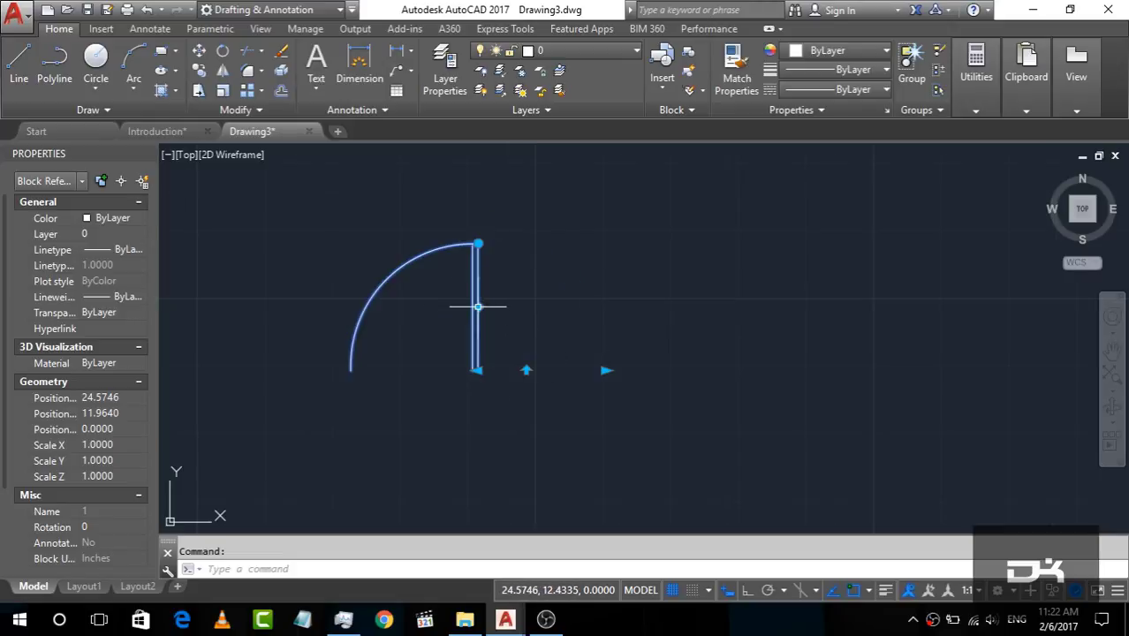
pyautogui.click(478, 306)
pyautogui.click(527, 367)
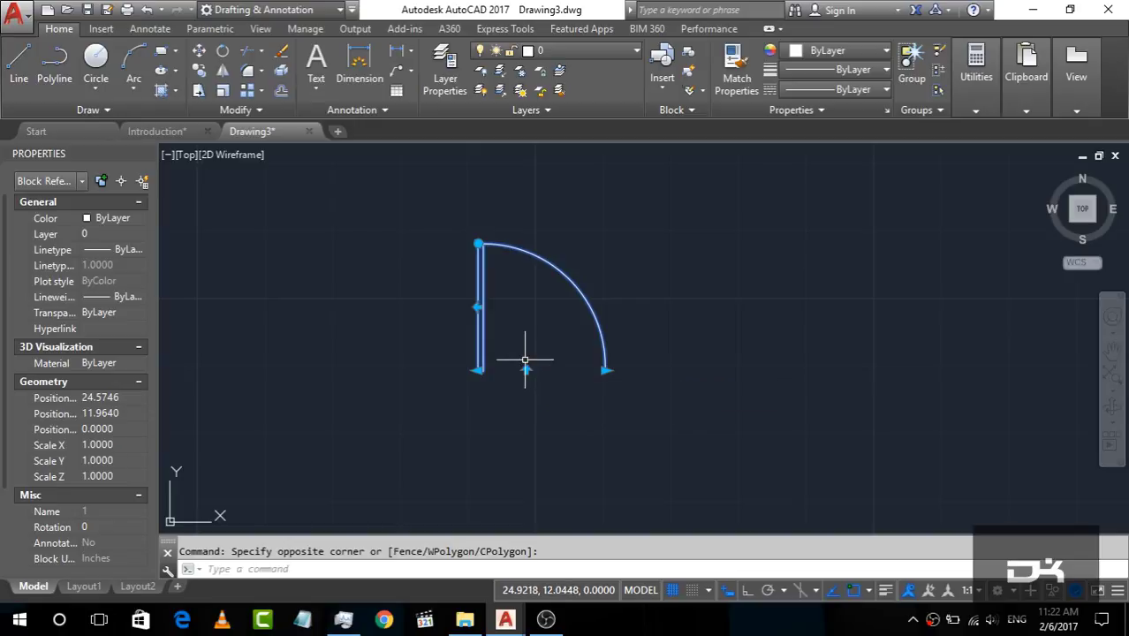
pyautogui.click(526, 370)
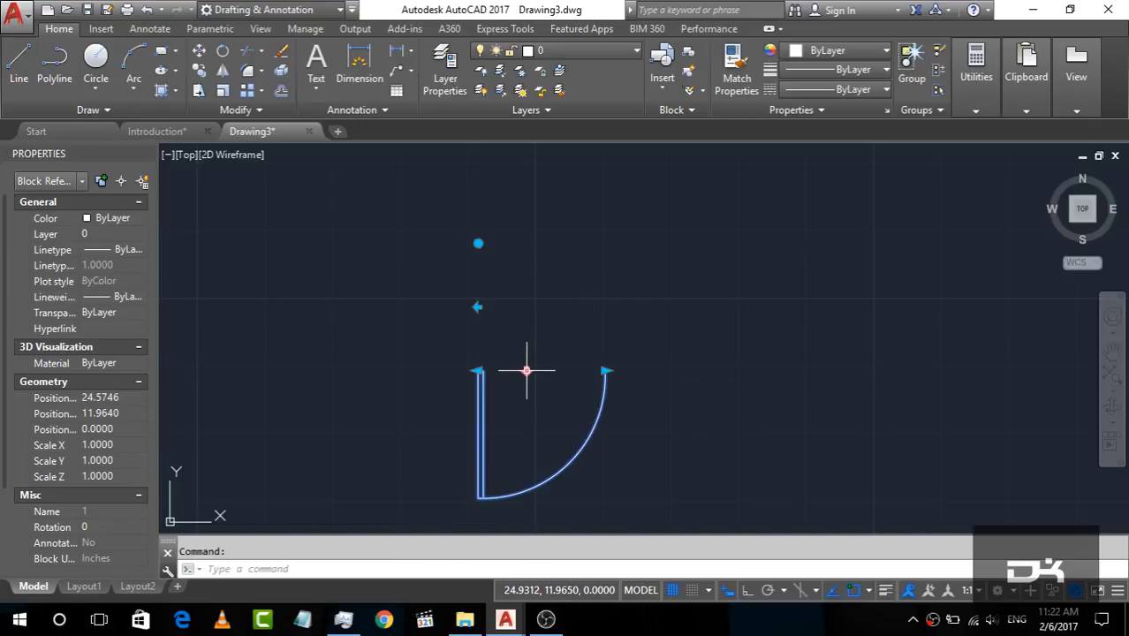
pyautogui.click(527, 370)
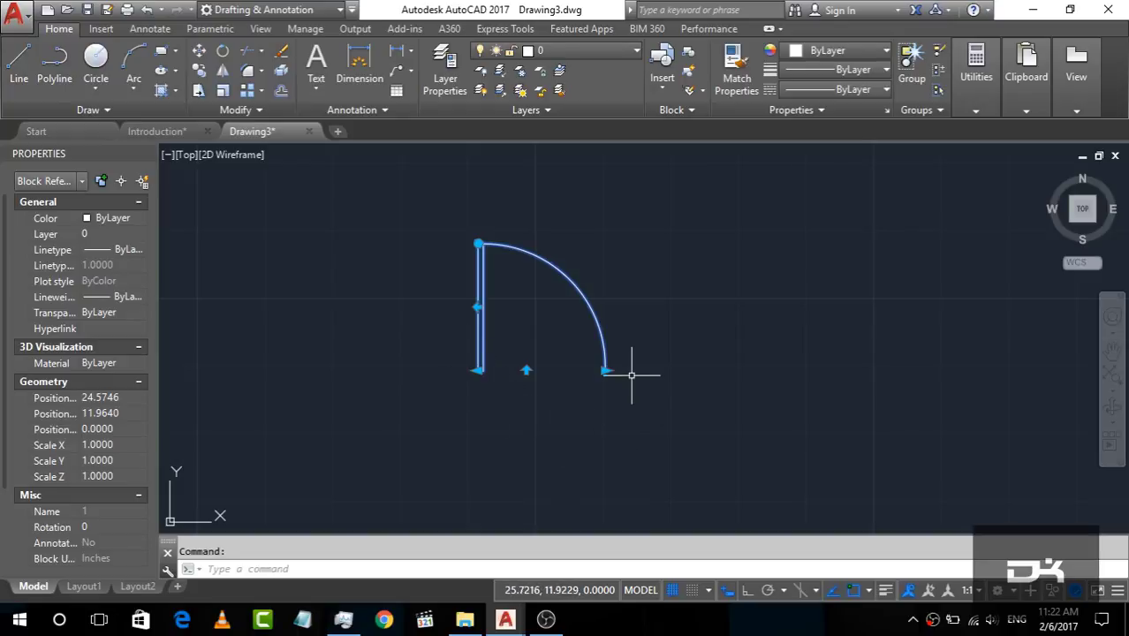
# Try stretching the door block from the arc's lower end and rotating it about its lower hinge corner.
pyautogui.click(605, 370)
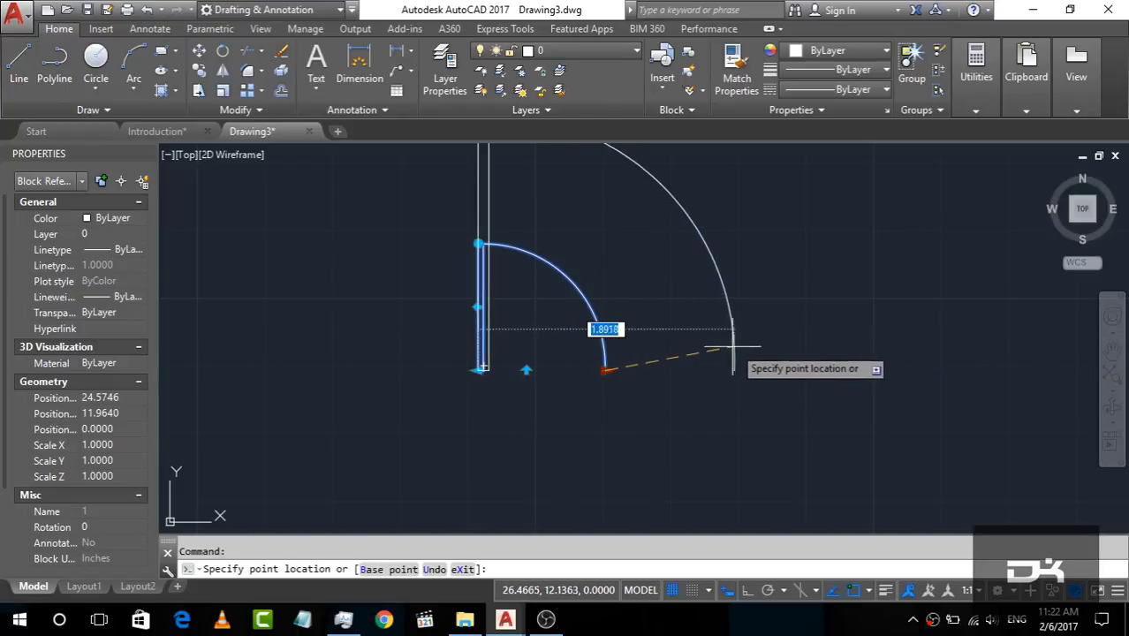
pyautogui.click(606, 371)
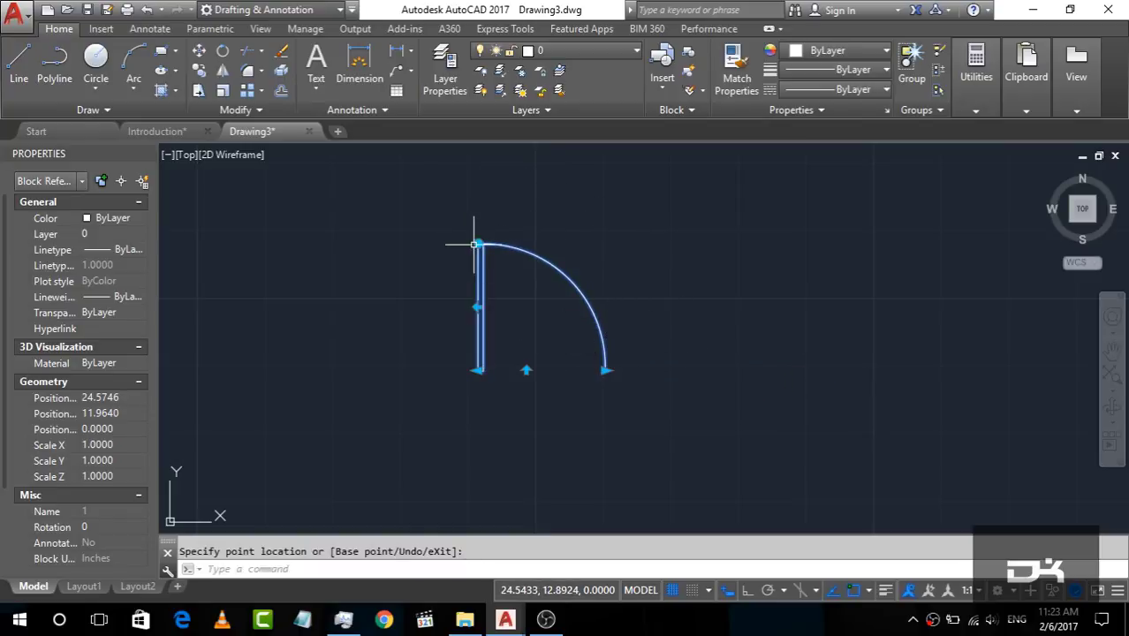
pyautogui.press('space')
pyautogui.press('space')
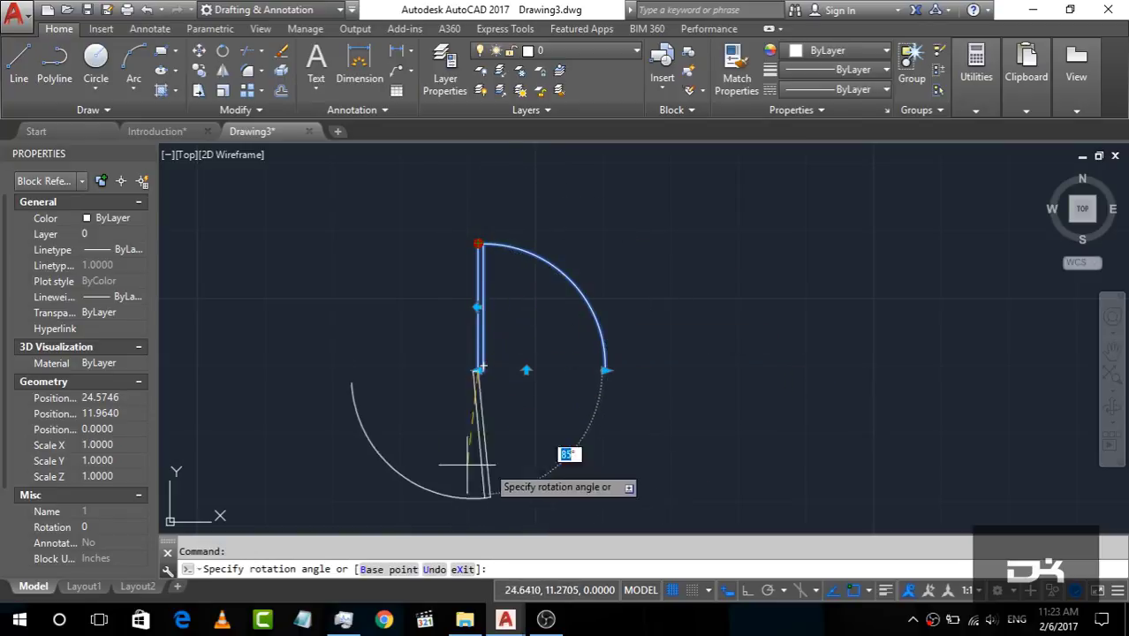
pyautogui.click(478, 245)
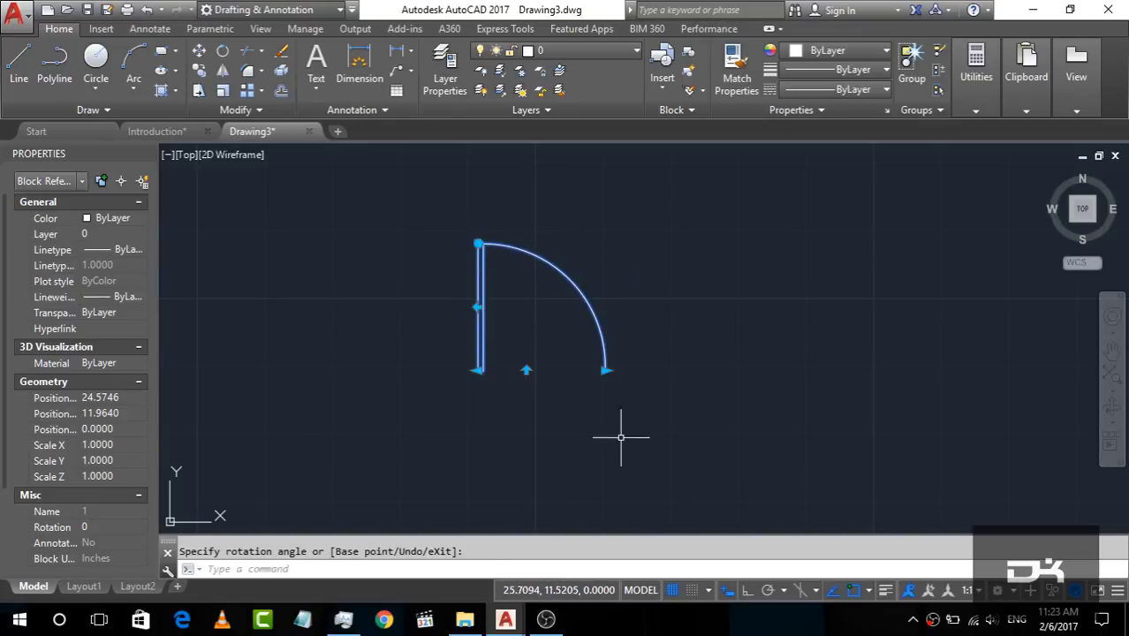
# Draw an L-shaped polyline in an empty area, 1.2 units straight down and 1.2 units to the right.
pyautogui.scroll(-2, 345, 357)
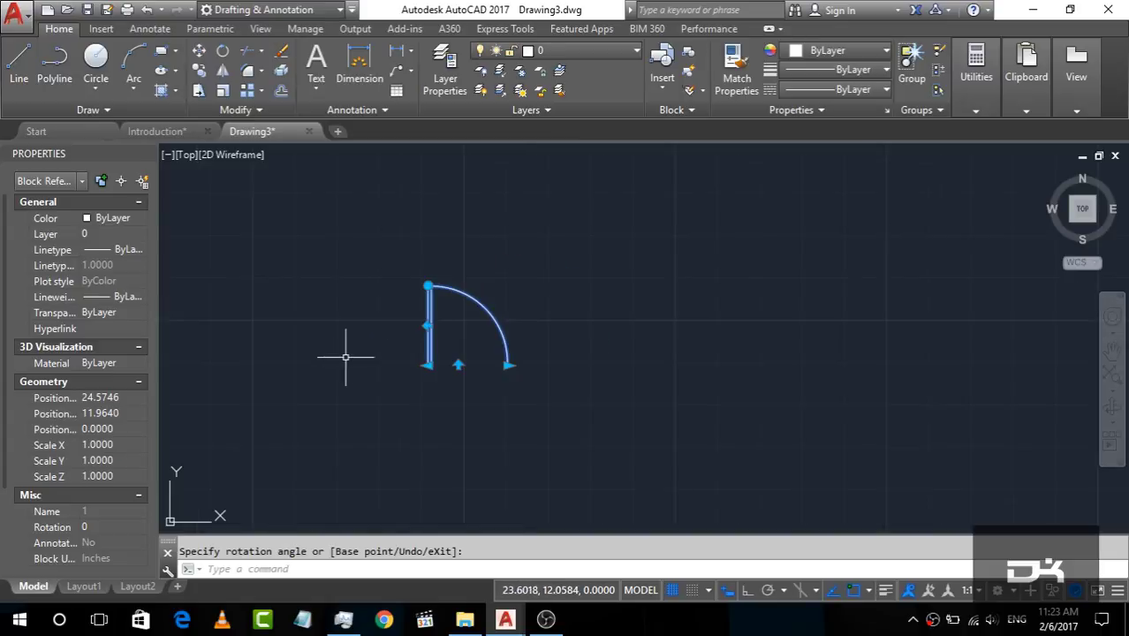
pyautogui.scroll(-2, 323, 356)
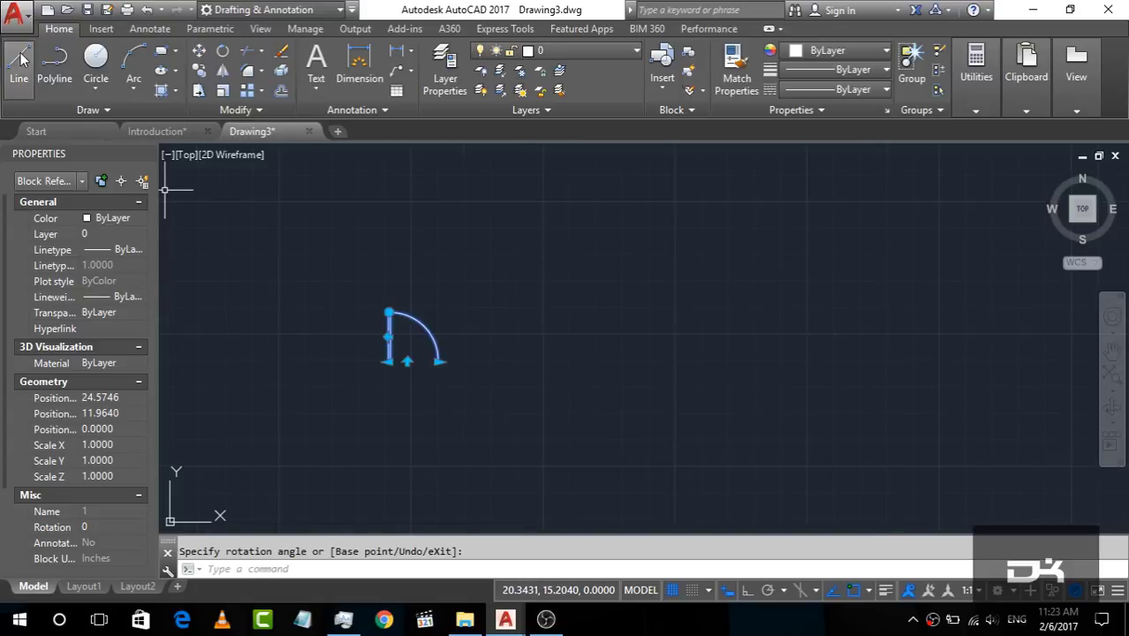
pyautogui.click(55, 61)
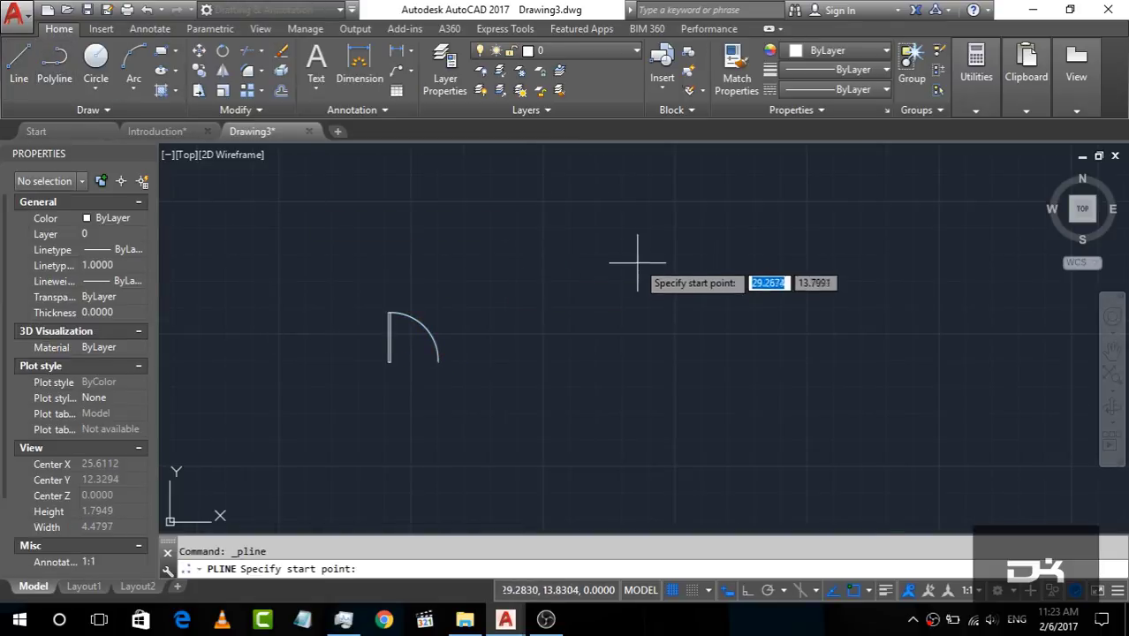
pyautogui.scroll(-3, 477, 335)
pyautogui.scroll(3, 596, 318)
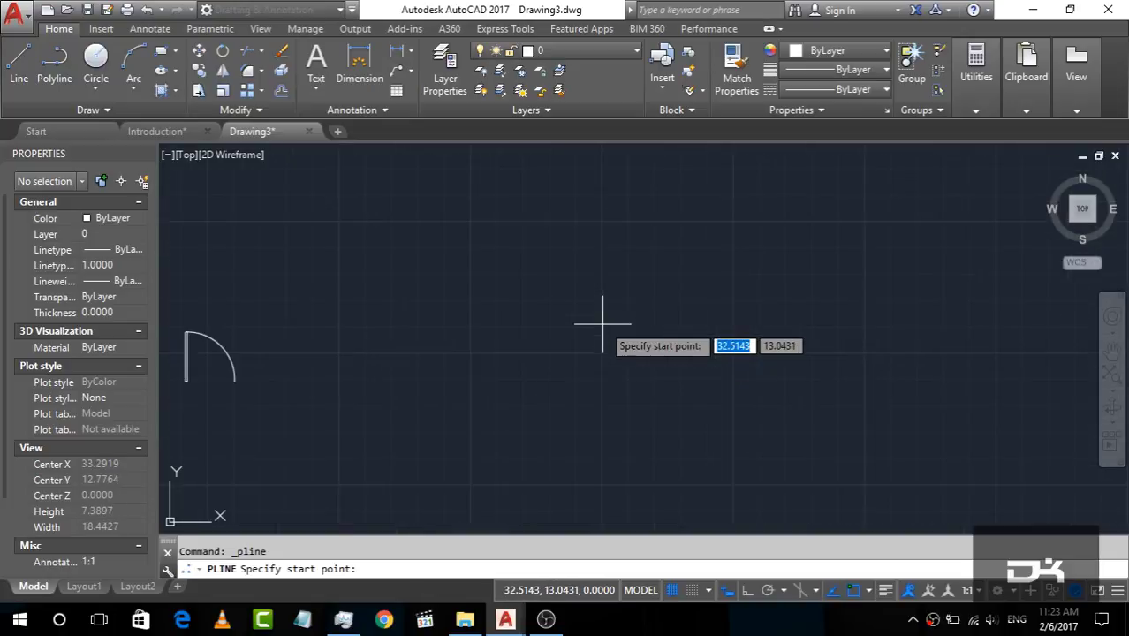
pyautogui.scroll(-3, 619, 327)
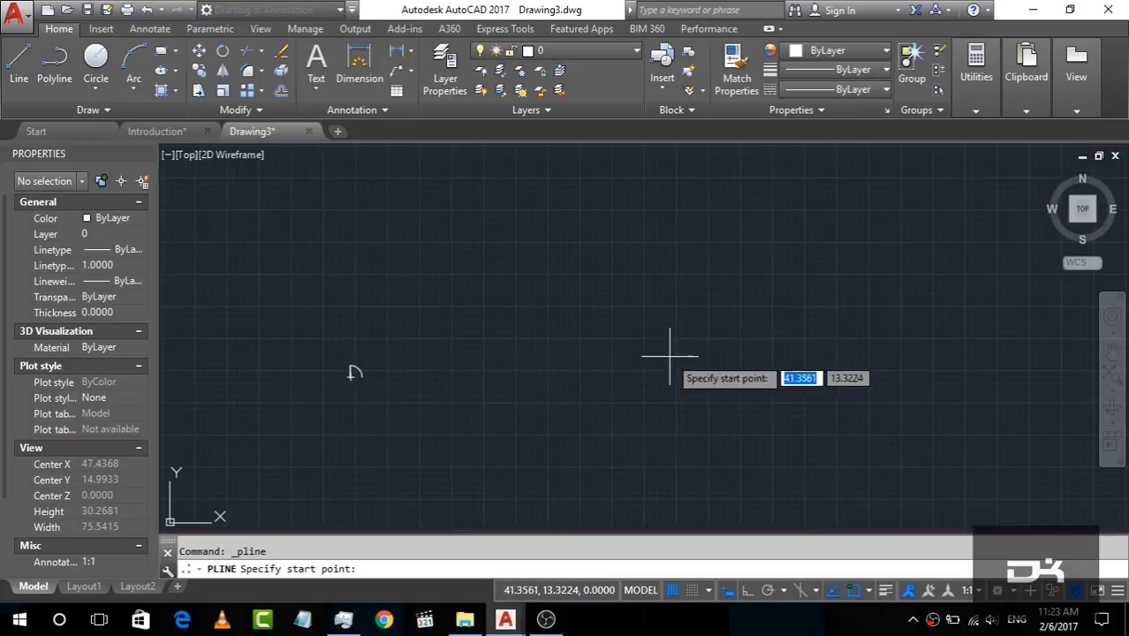
pyautogui.scroll(5, 730, 335)
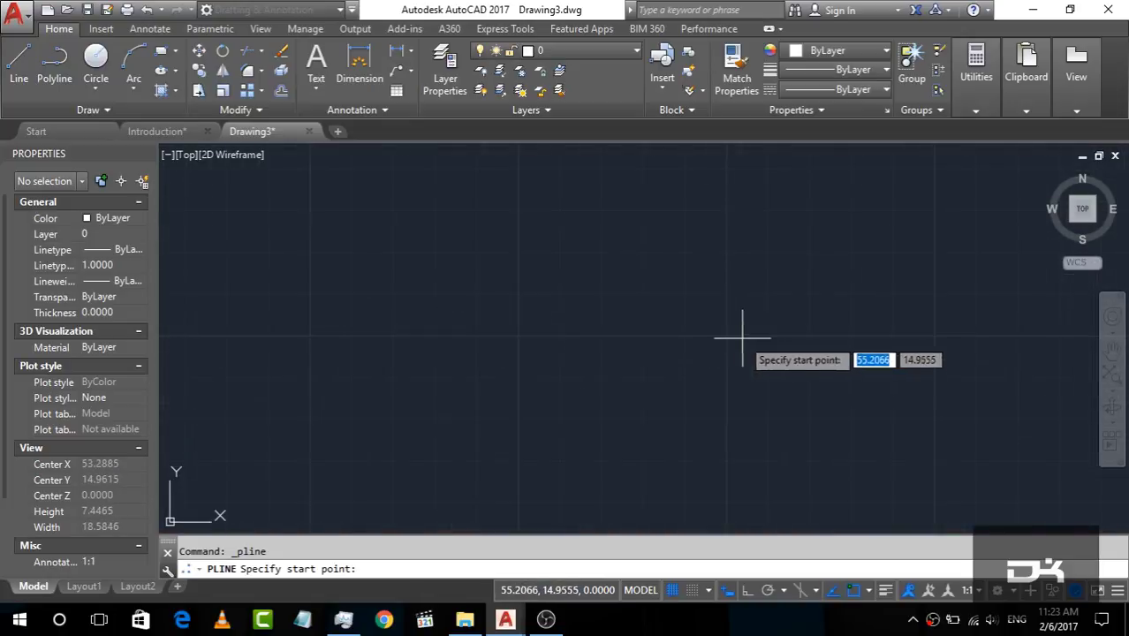
pyautogui.click(518, 237)
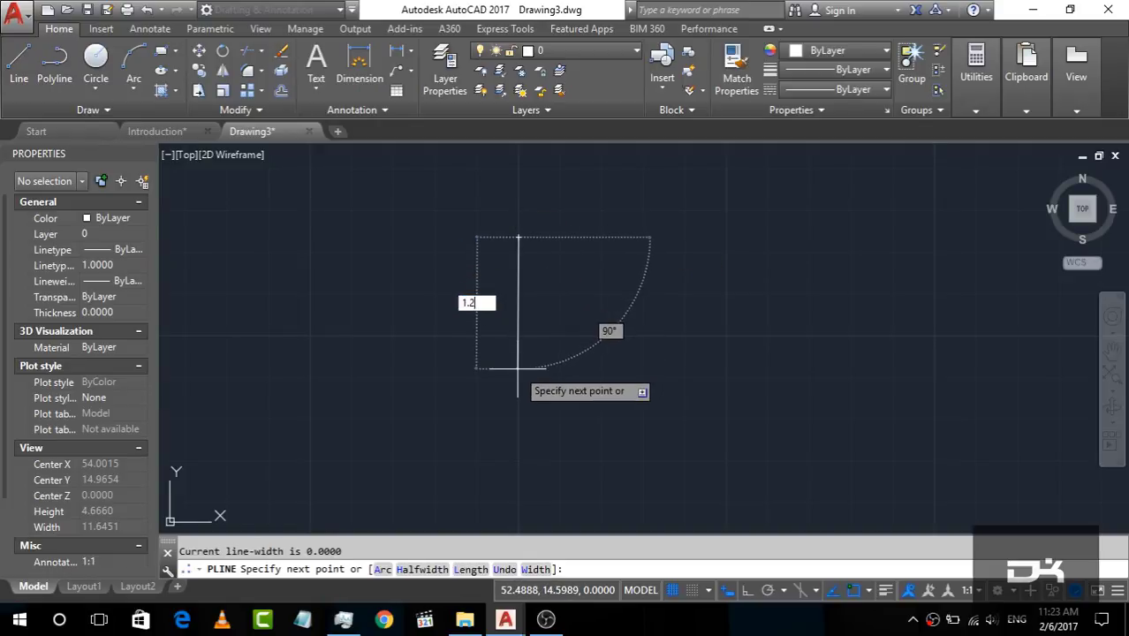
pyautogui.write('1.2')
pyautogui.press('Return')
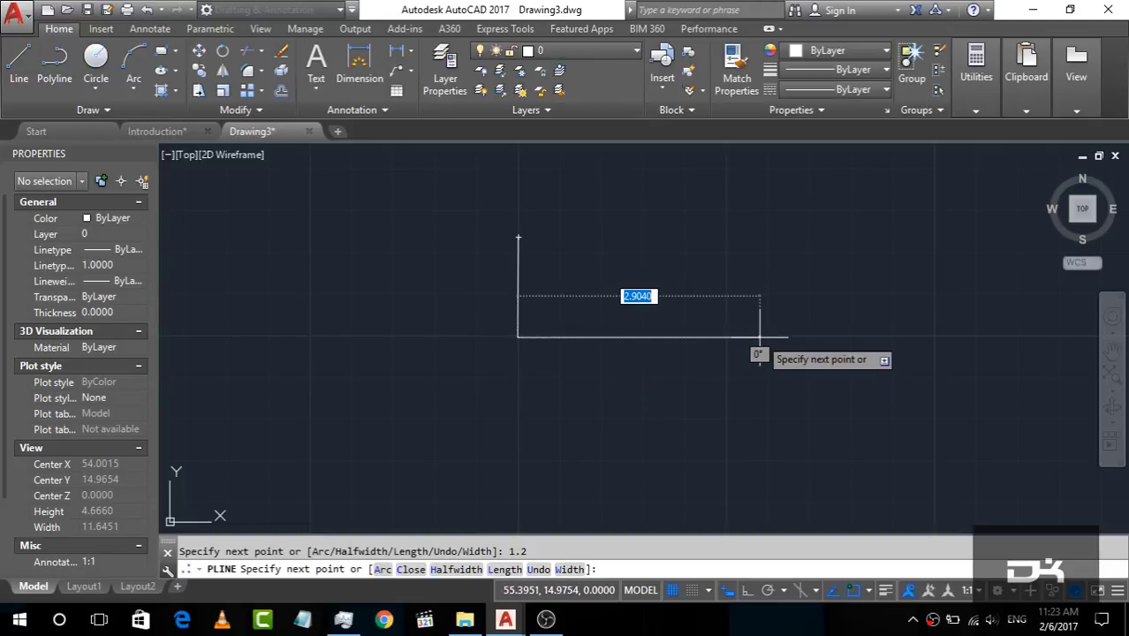
pyautogui.write('1.2')
pyautogui.press('Return')
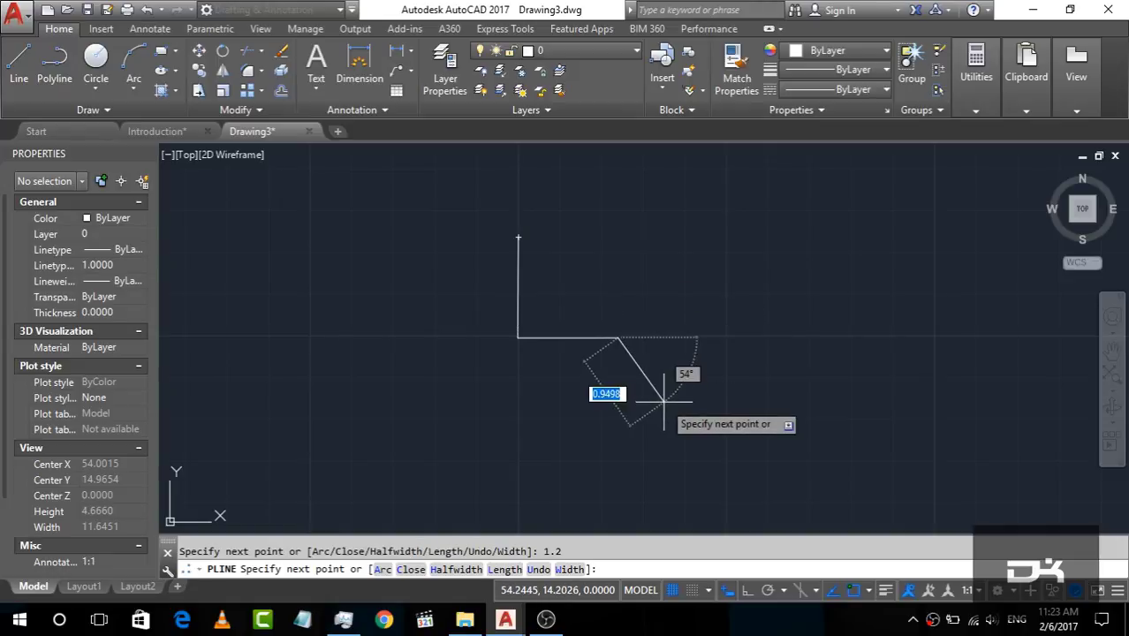
pyautogui.press('Escape')
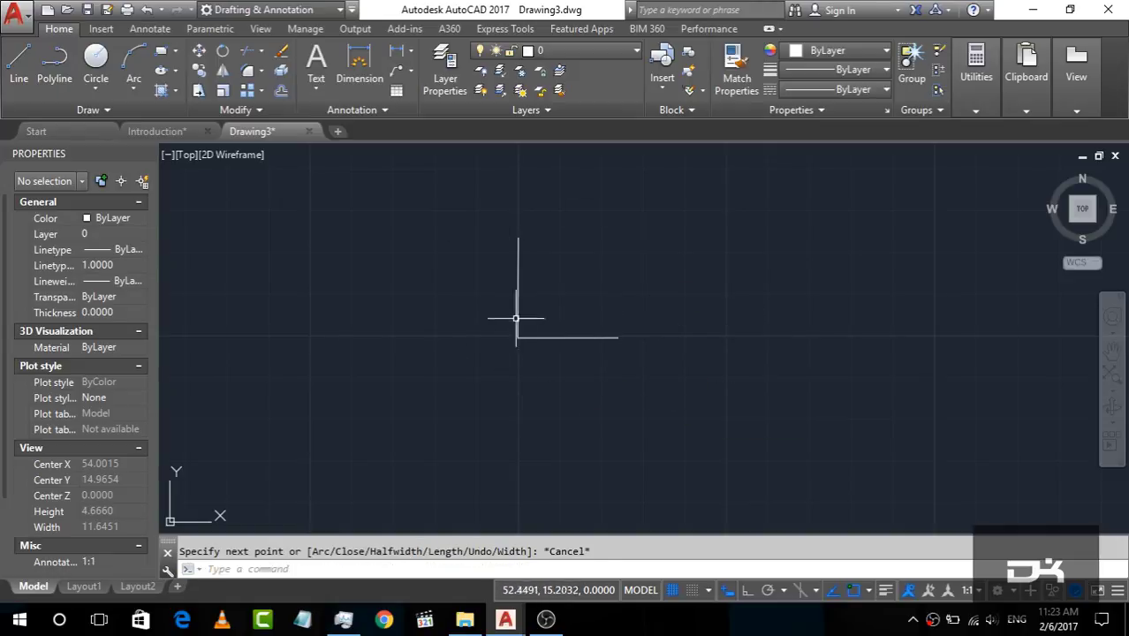
# Start a new polyline 0.04 units horizontally to the right of the L-shaped polyline's upper end.
pyautogui.scroll(2, 555, 233)
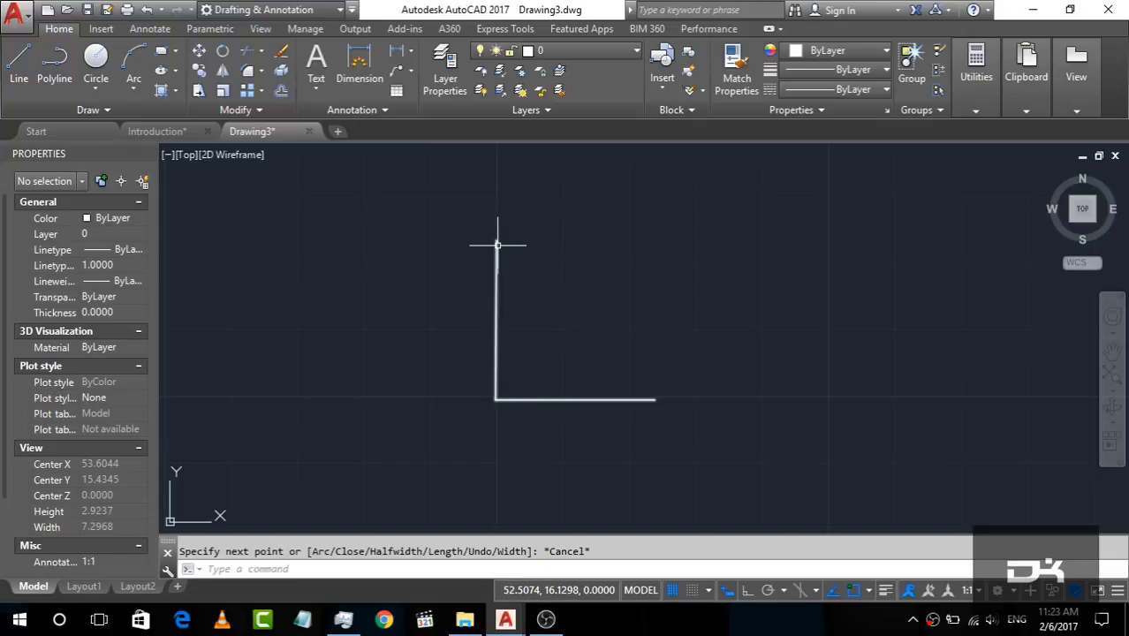
pyautogui.click(54, 60)
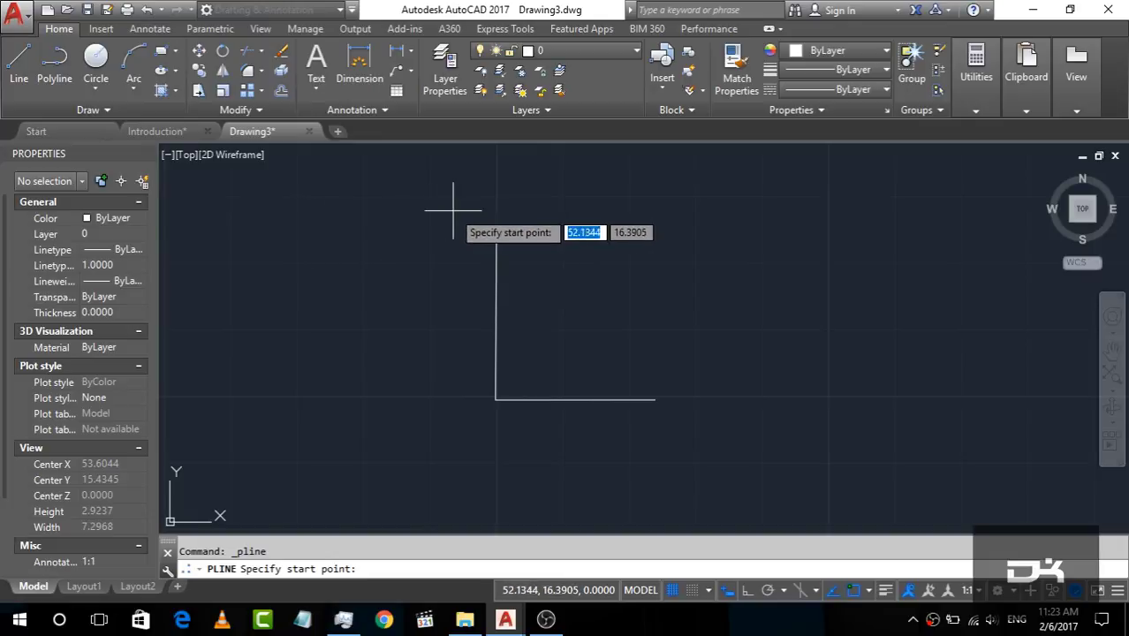
pyautogui.scroll(1, 565, 228)
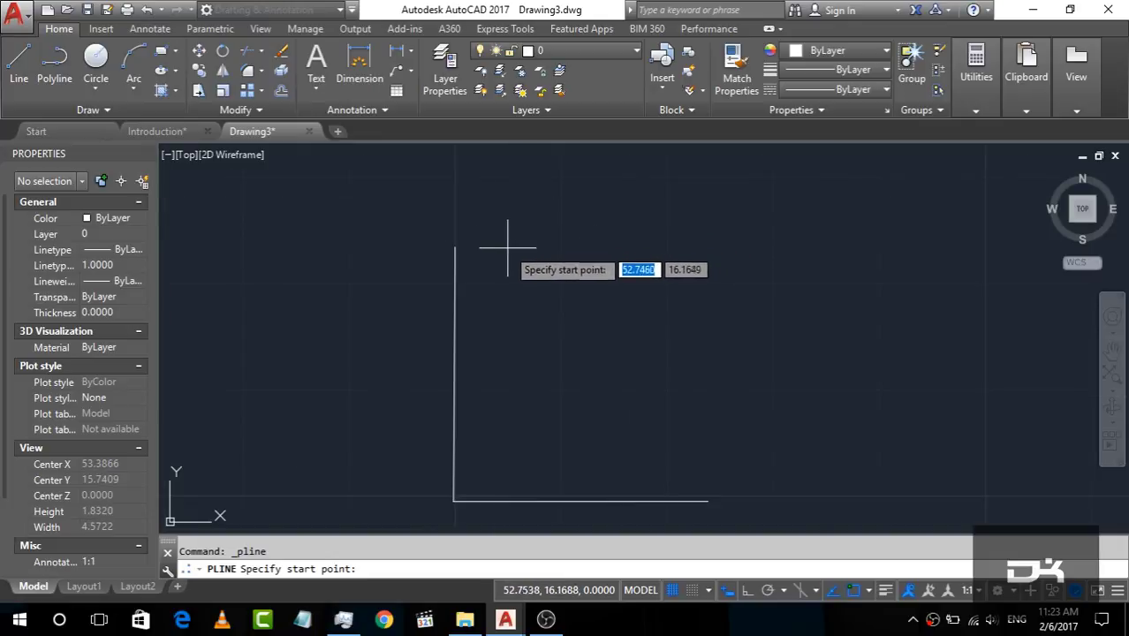
pyautogui.scroll(1, 487, 248)
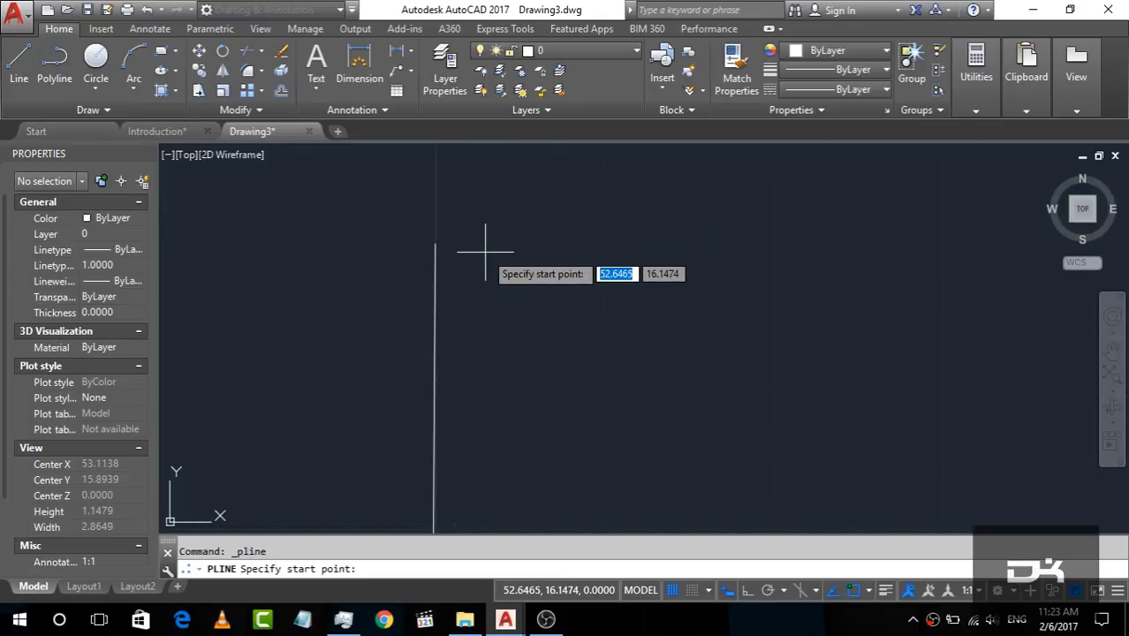
pyautogui.scroll(1, 440, 249)
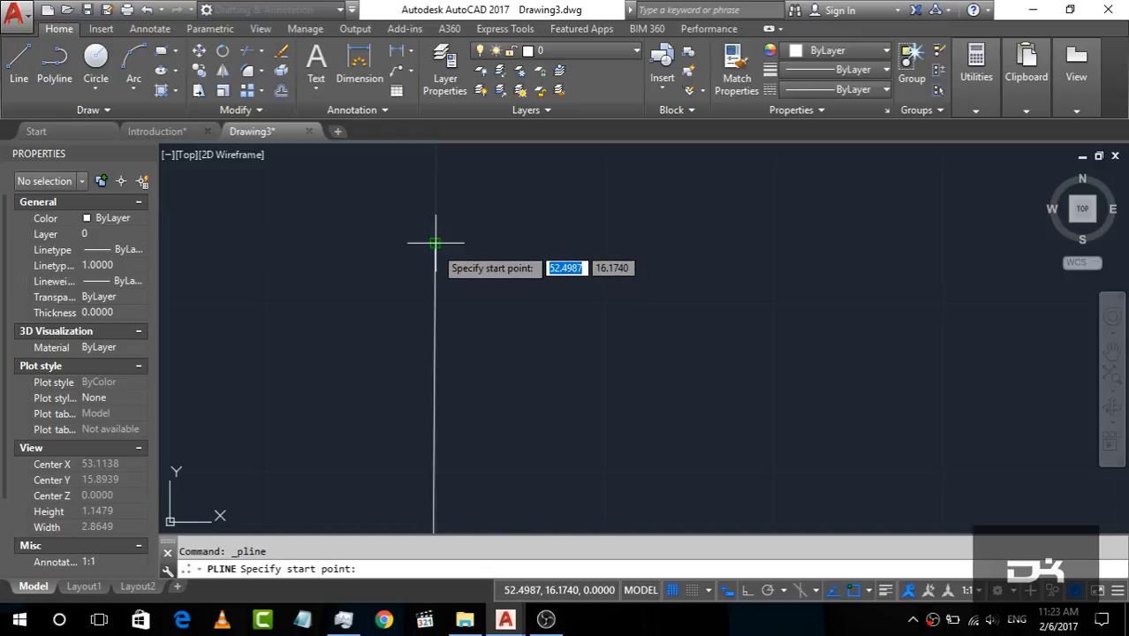
pyautogui.scroll(4, 436, 221)
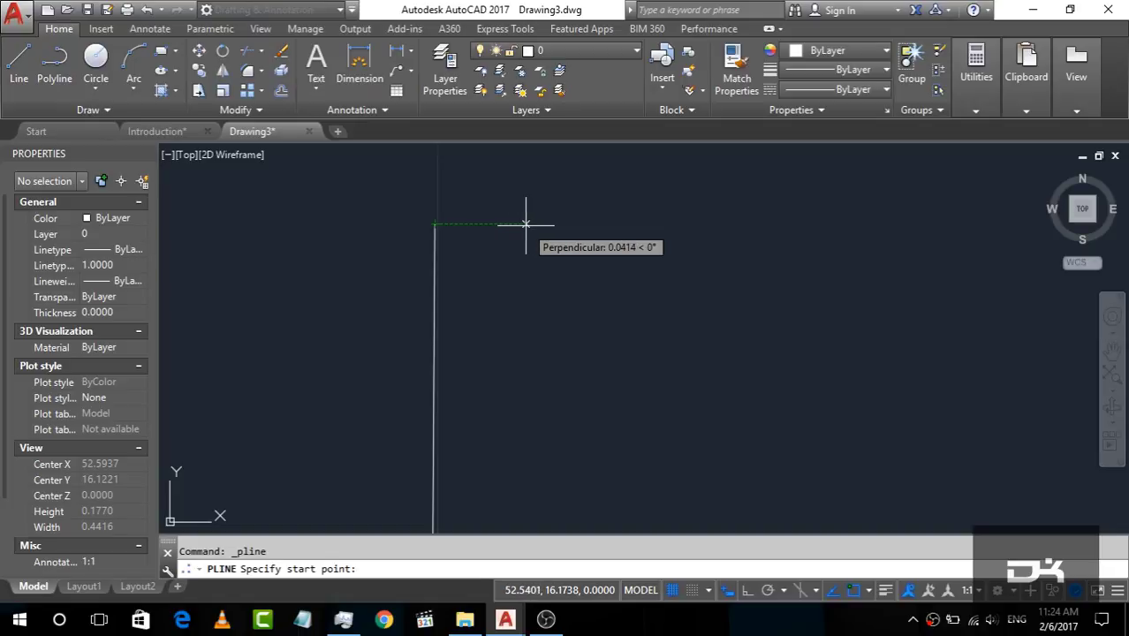
pyautogui.write('0.04')
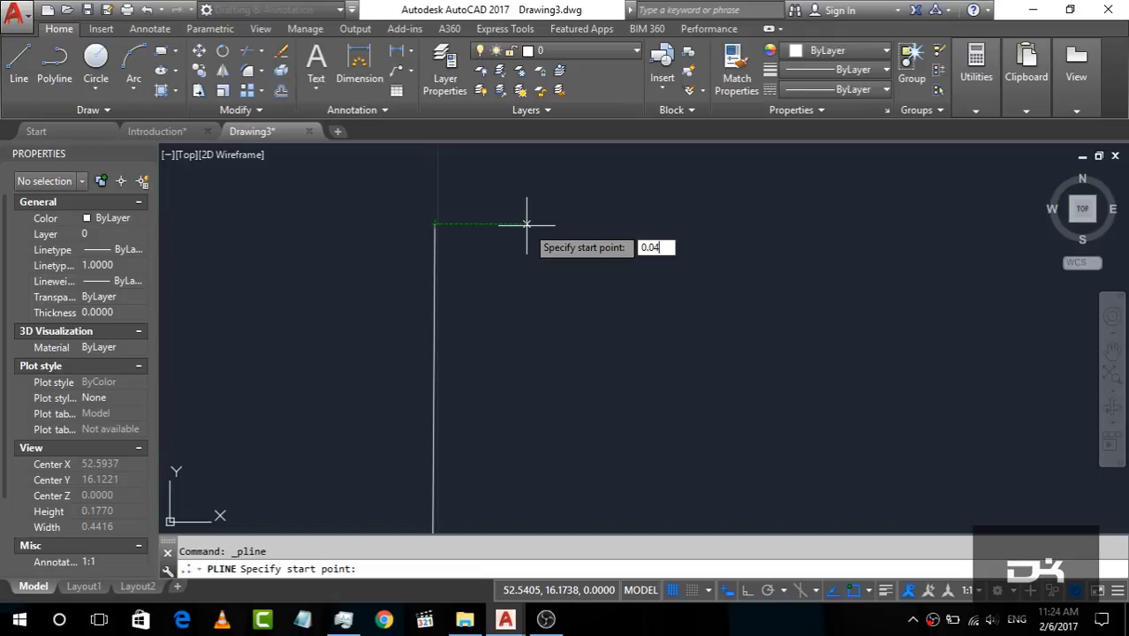
pyautogui.press('Return')
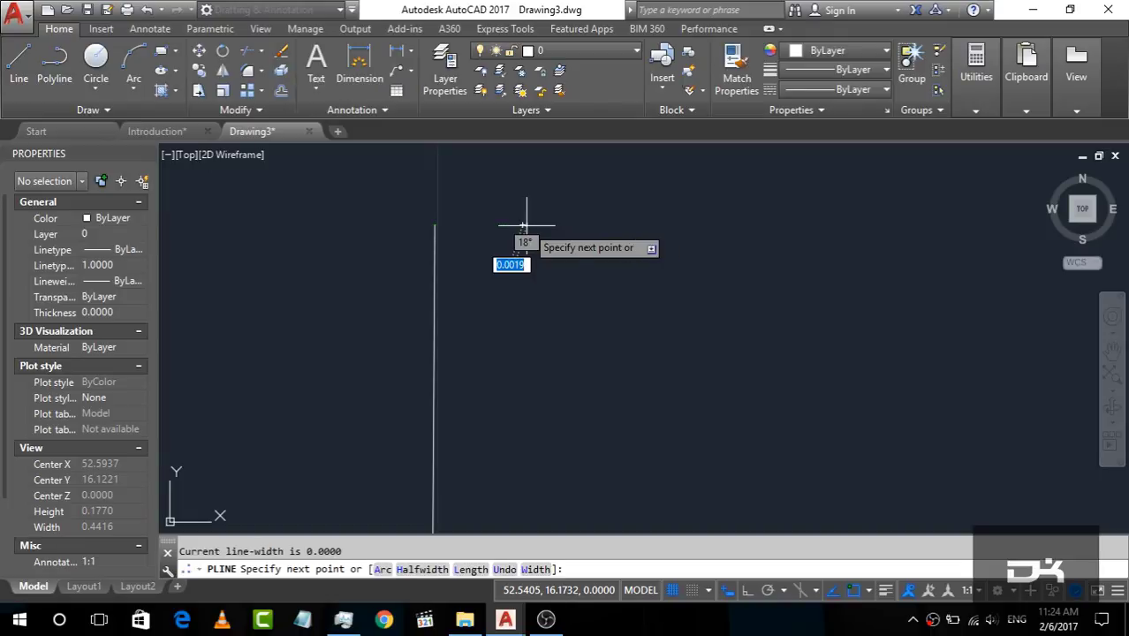
# Draw the polyline's first segment straight down to meet the L-shape's horizontal line perpendicularly.
pyautogui.scroll(-6, 583, 201)
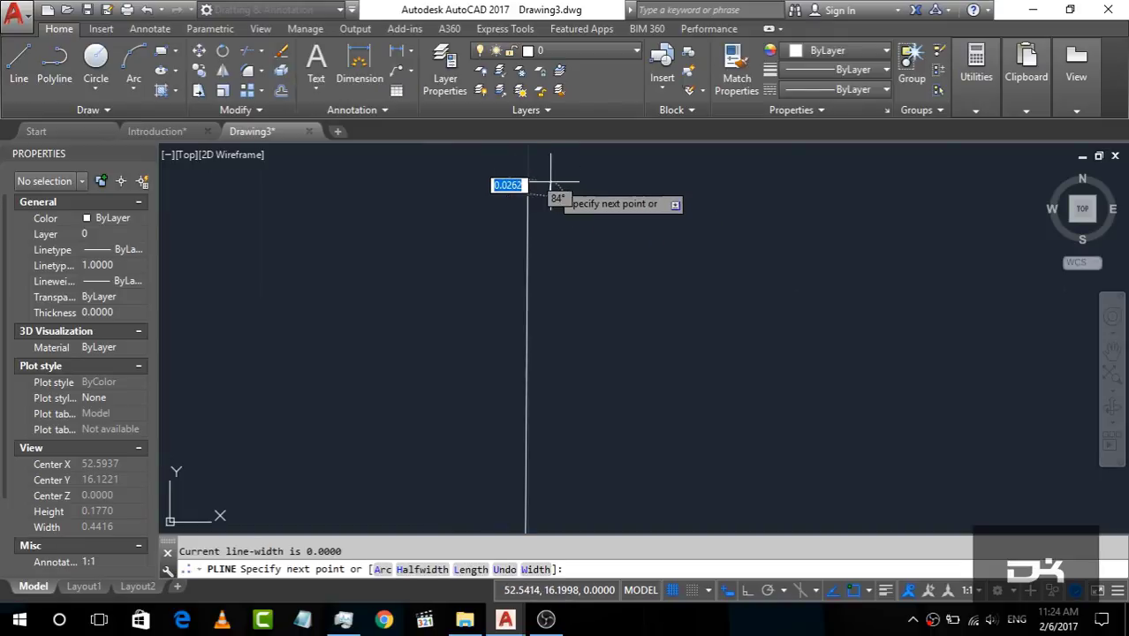
pyautogui.scroll(-2, 560, 181)
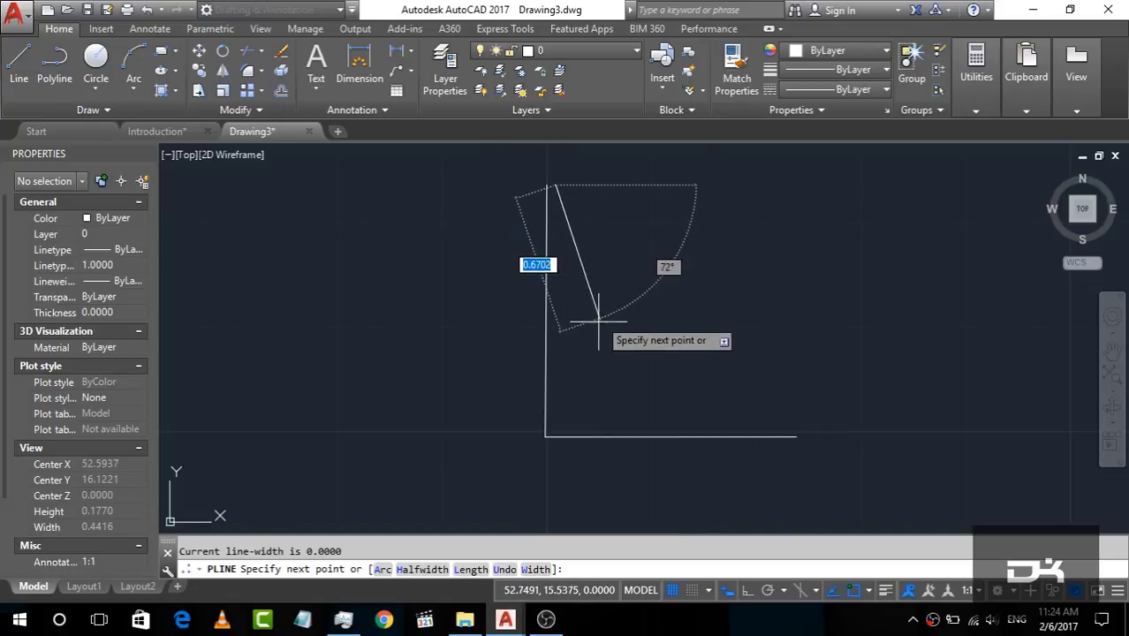
pyautogui.scroll(3, 585, 353)
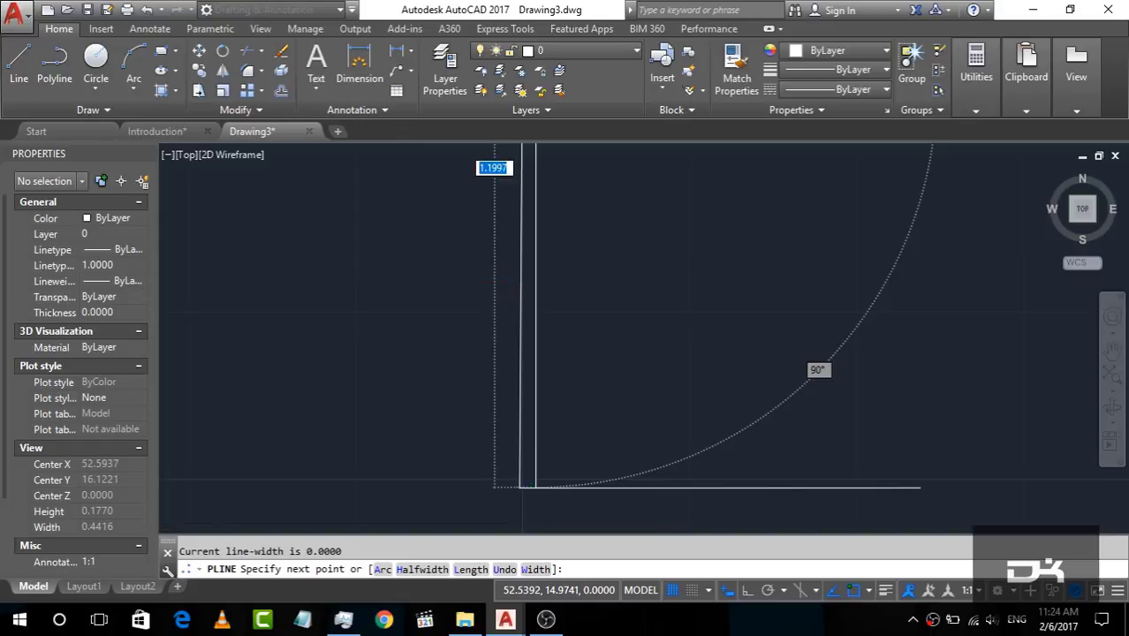
pyautogui.scroll(5, 535, 493)
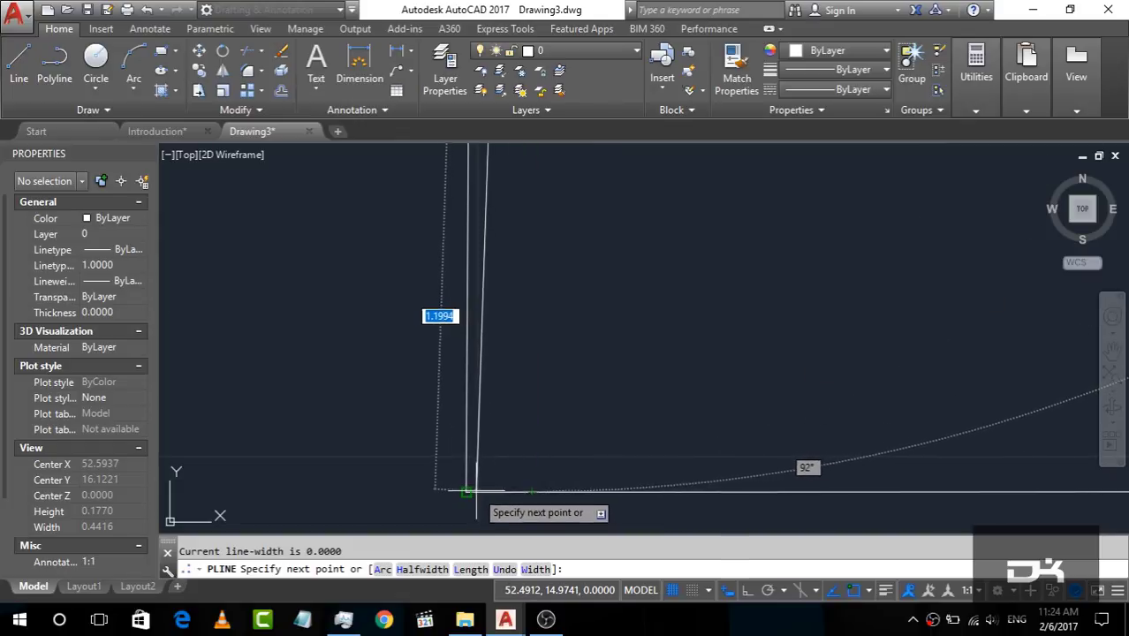
pyautogui.click(530, 493)
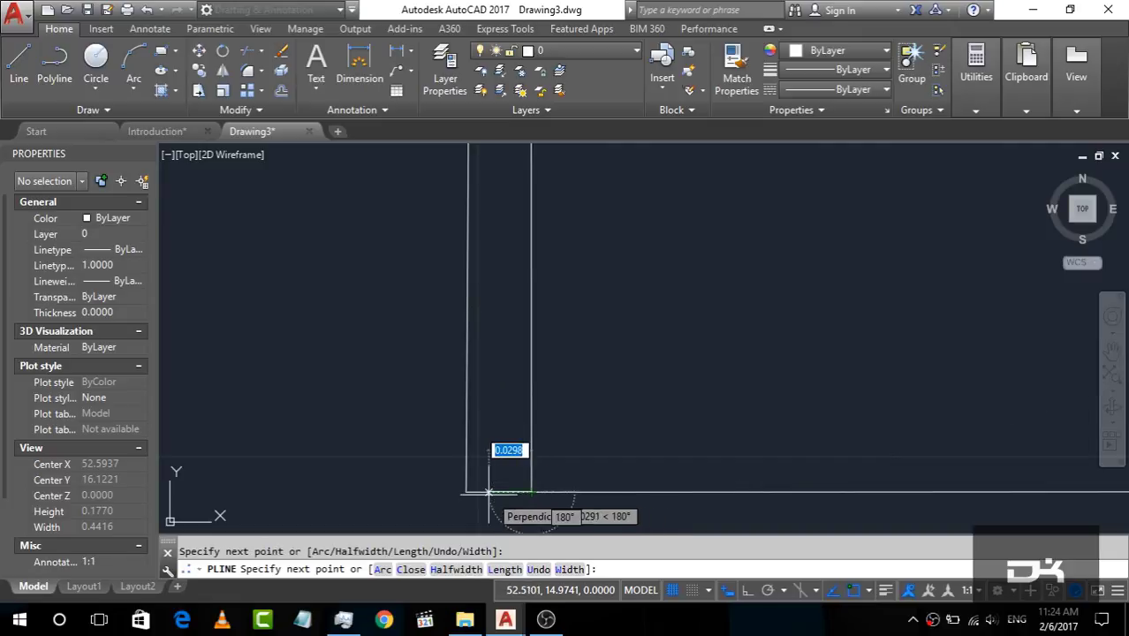
# Continue the polyline to the L-shape's corner, up to its upper end, and back to the start point to outline the door leaf.
pyautogui.scroll(-2, 466, 492)
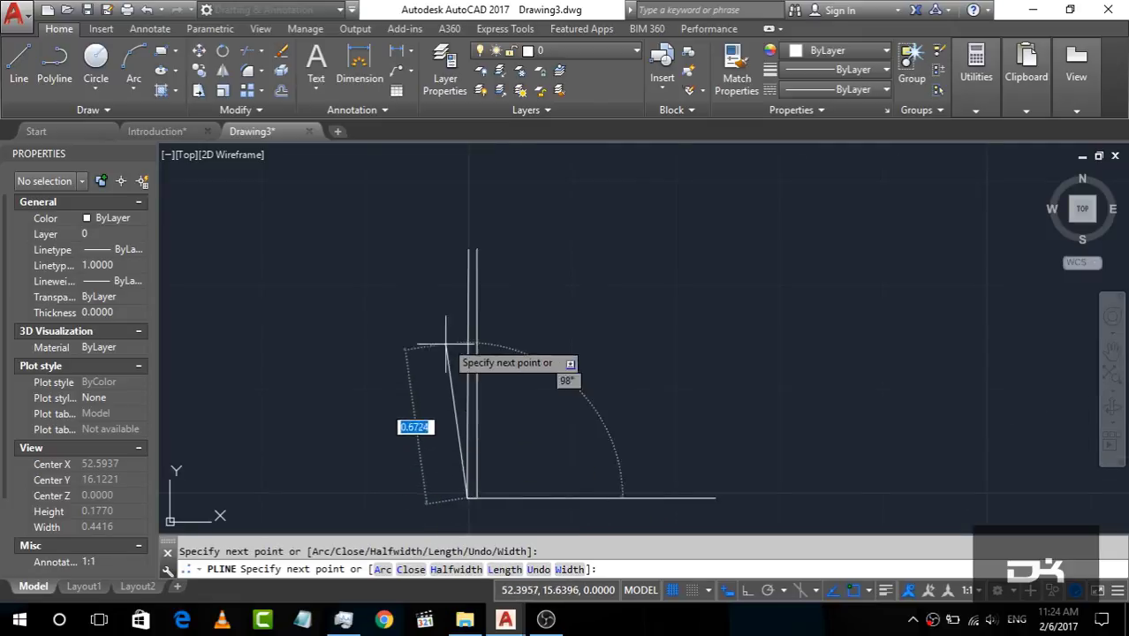
pyautogui.scroll(1, 477, 265)
pyautogui.click(510, 167)
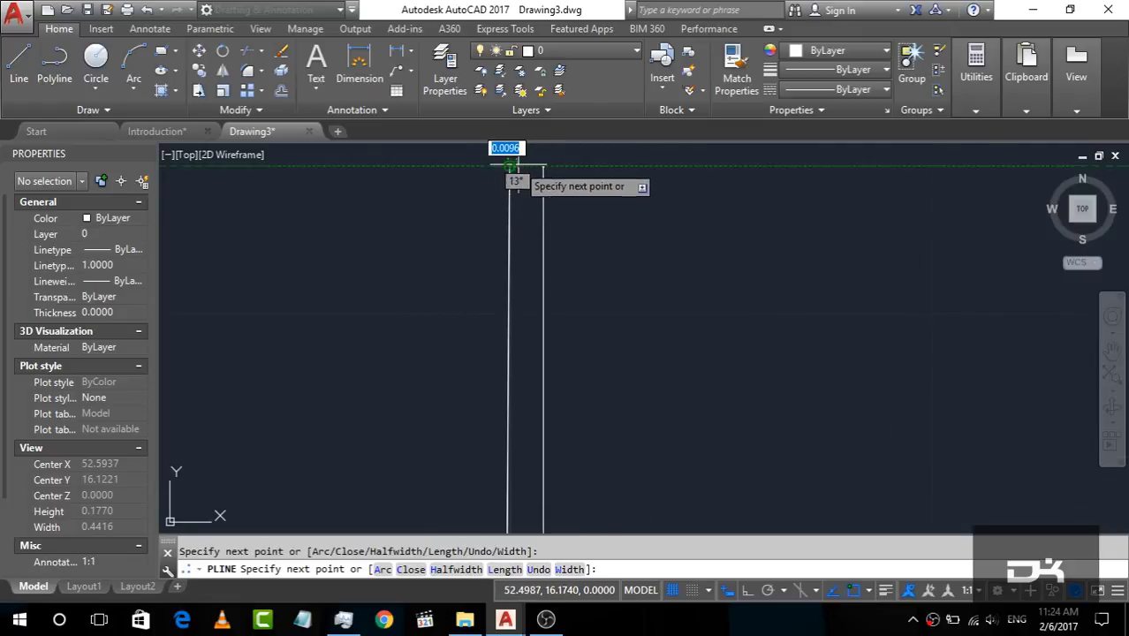
pyautogui.scroll(-5, 428, 181)
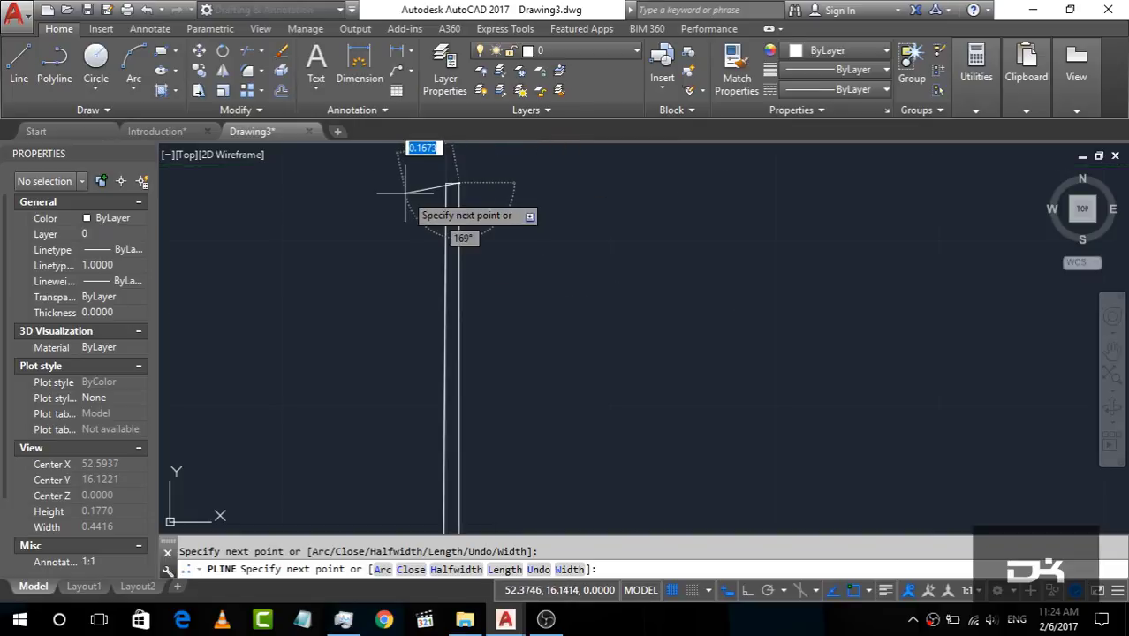
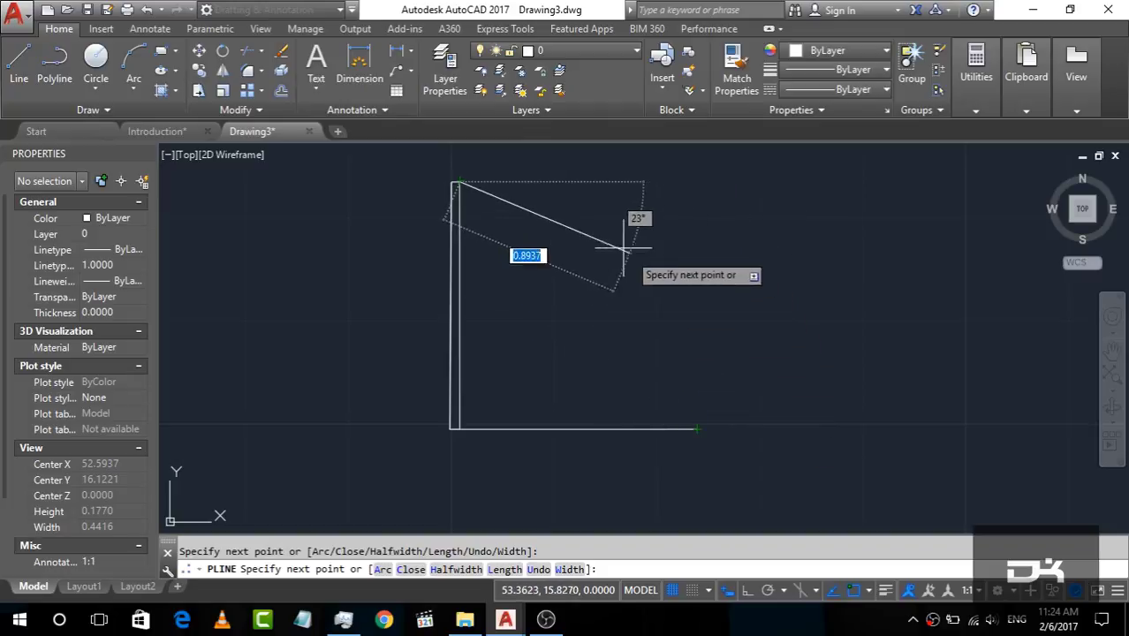
# Finish the polyline with a swing arc to the right end of the horizontal line, and erase the L-shaped guide polyline.
pyautogui.click(381, 570)
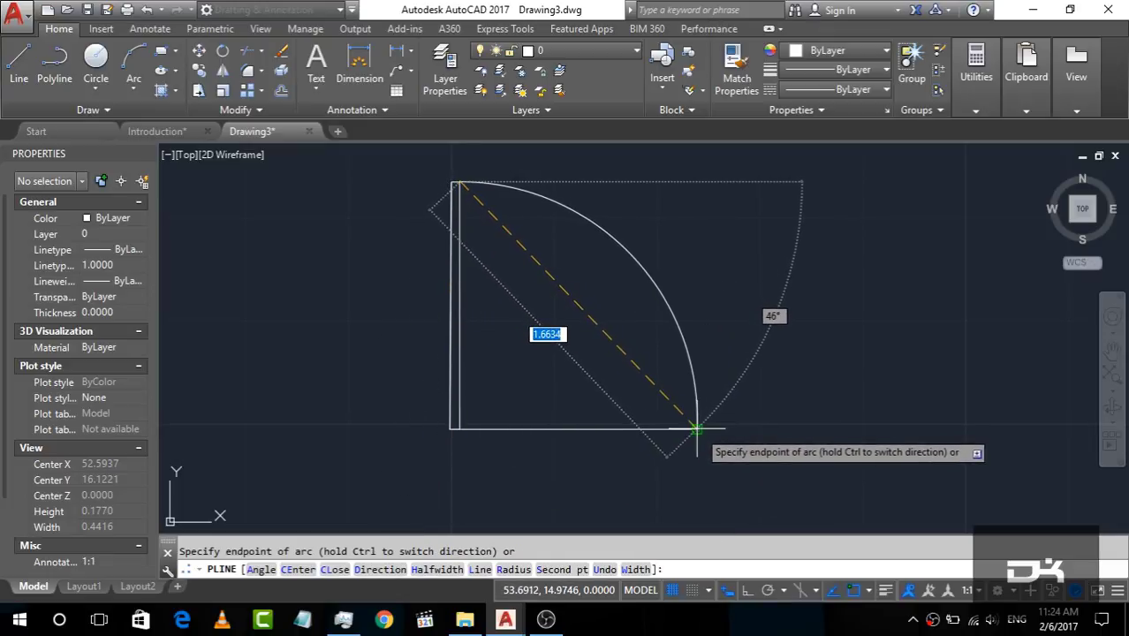
pyautogui.click(697, 430)
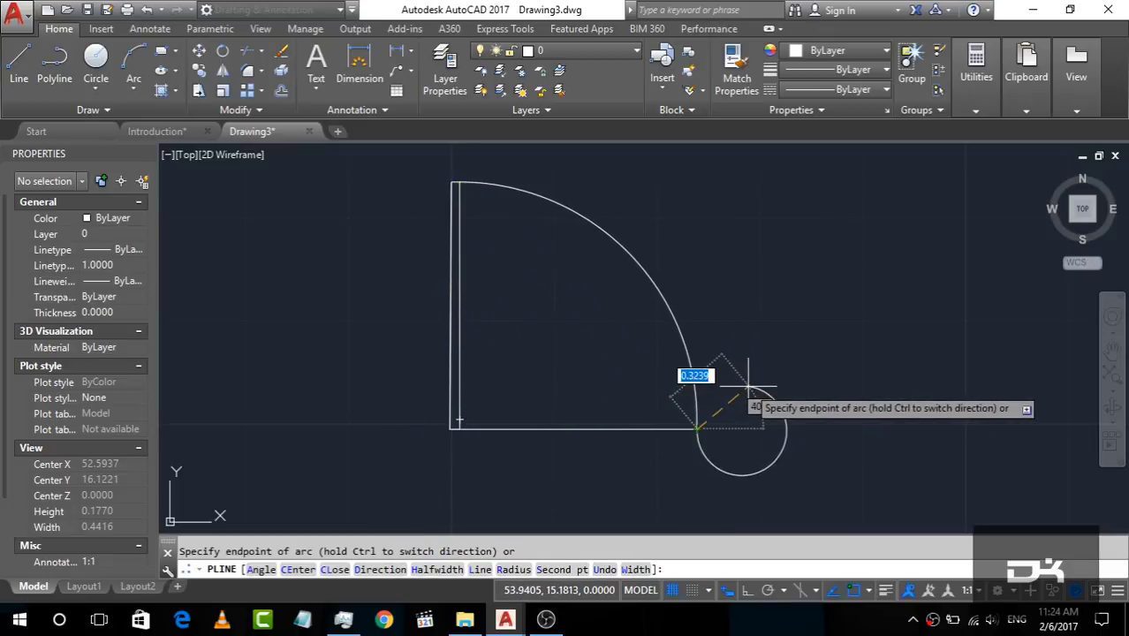
pyautogui.press('Escape')
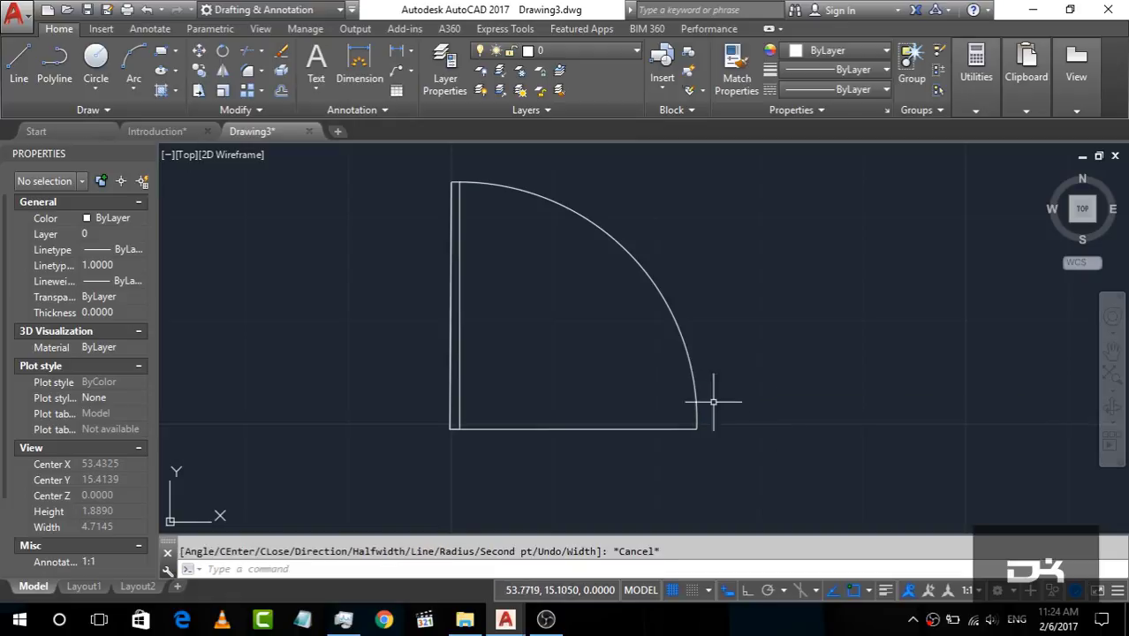
pyautogui.click(547, 429)
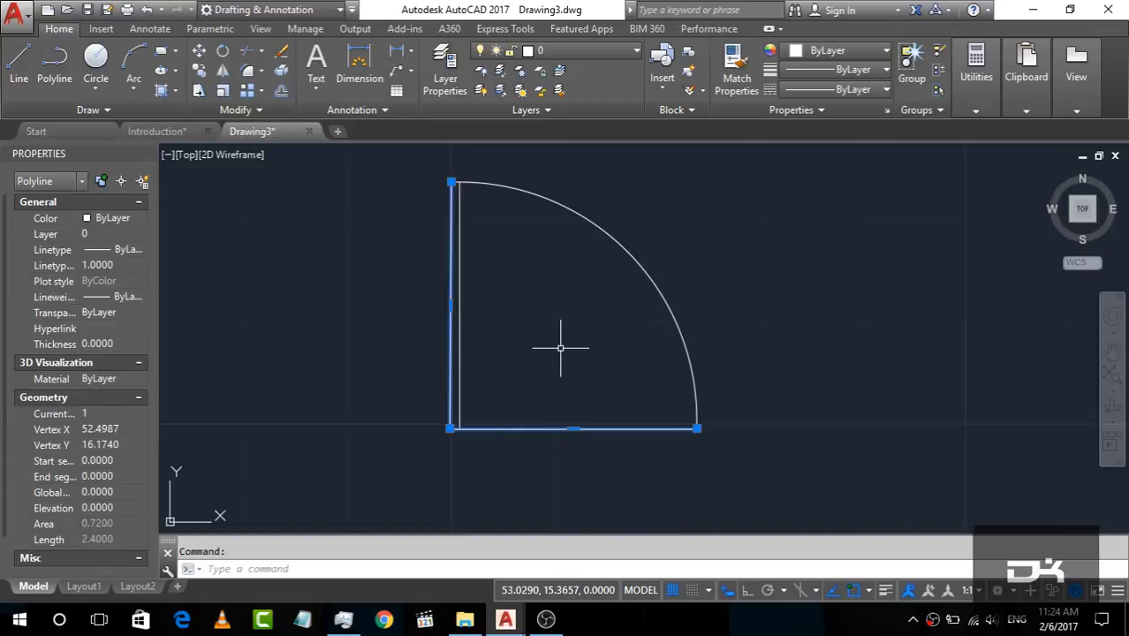
pyautogui.press('Delete')
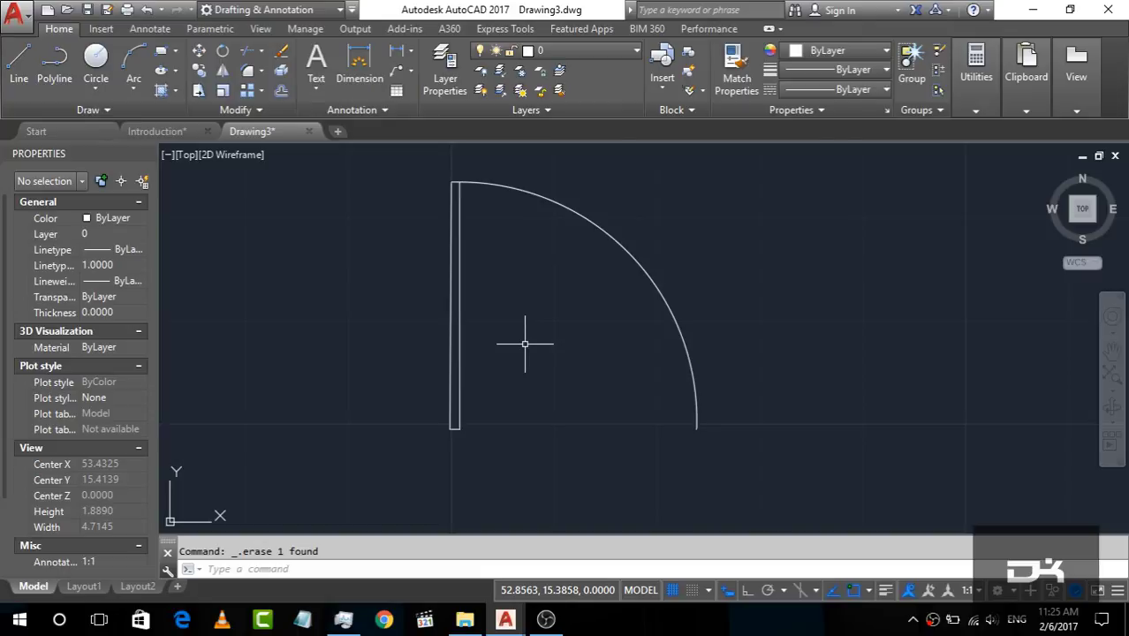
# Start a block definition named door with its base point at the door leaf's lower-left corner.
pyautogui.write('b')
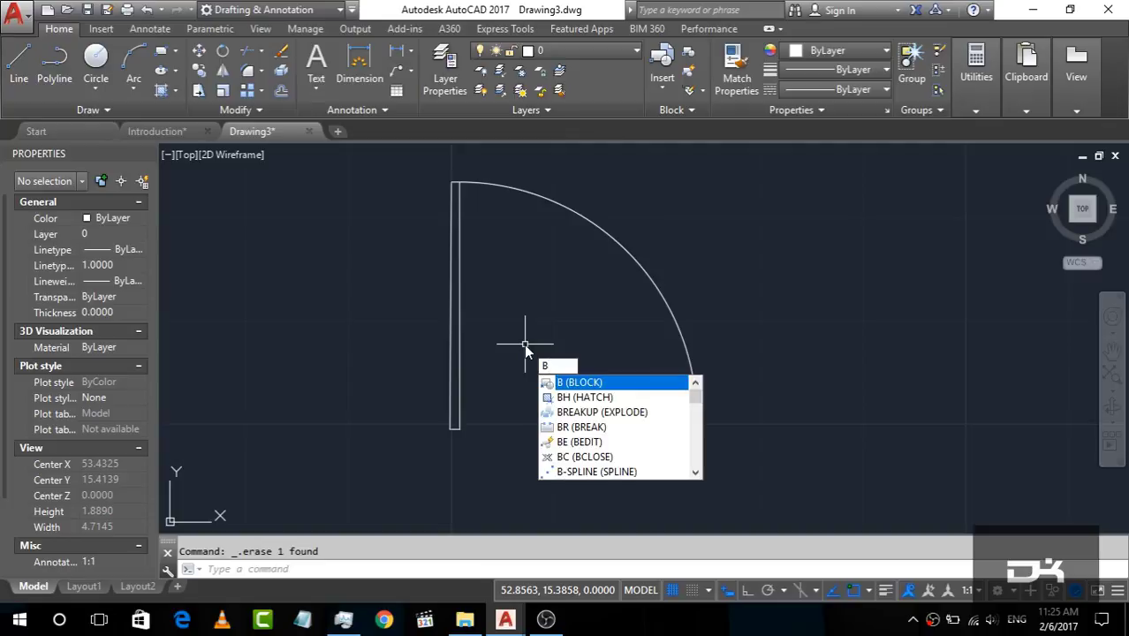
pyautogui.press('Return')
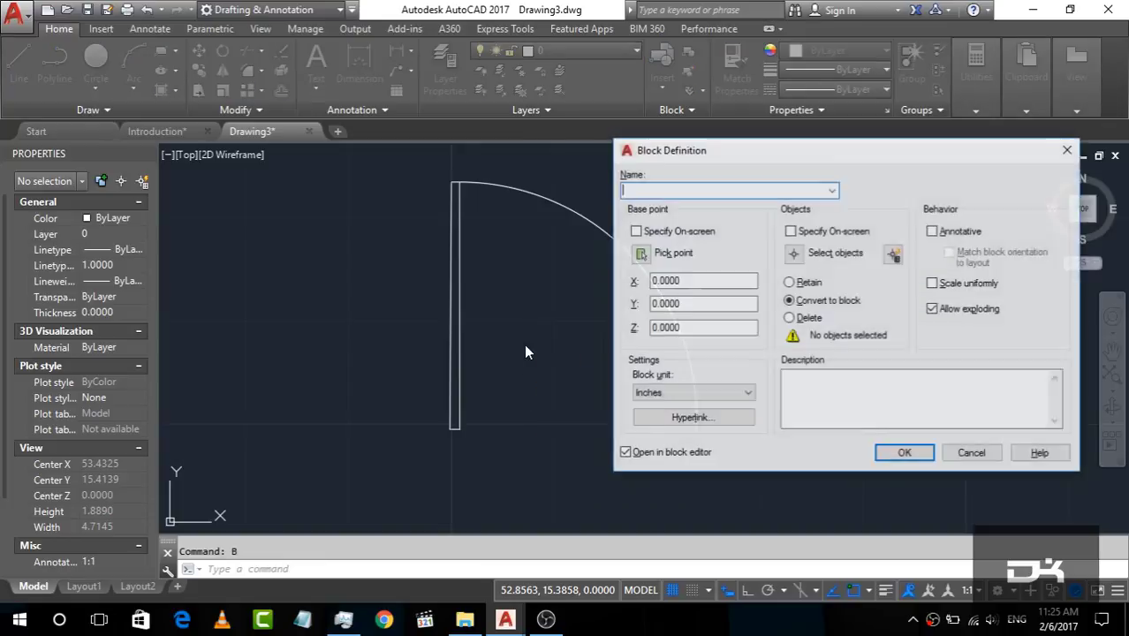
pyautogui.click(638, 255)
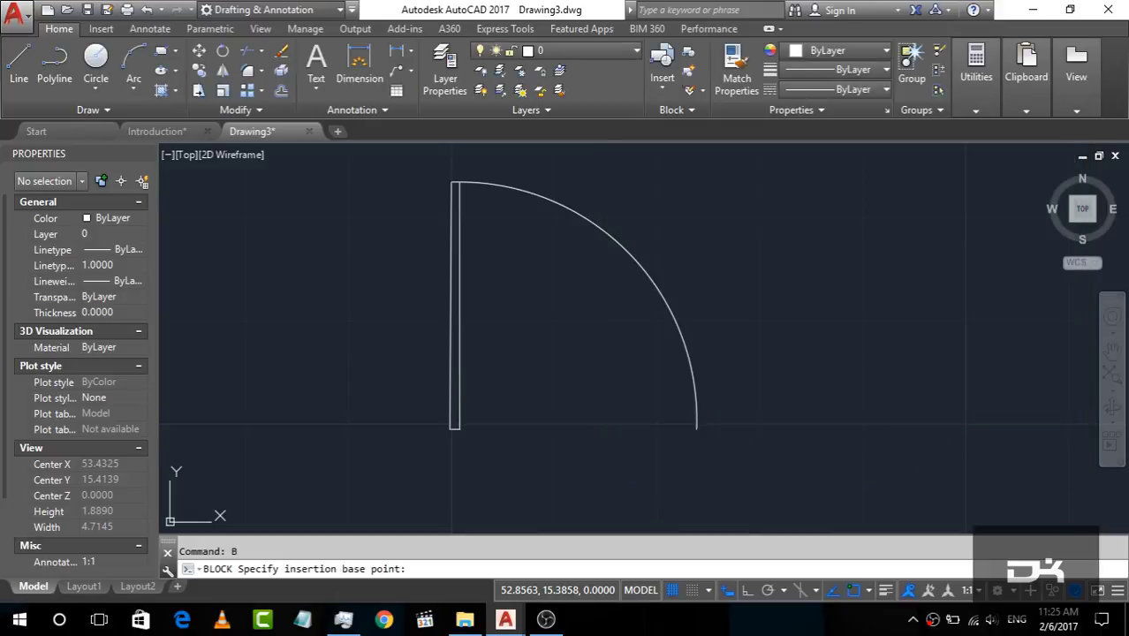
pyautogui.click(450, 429)
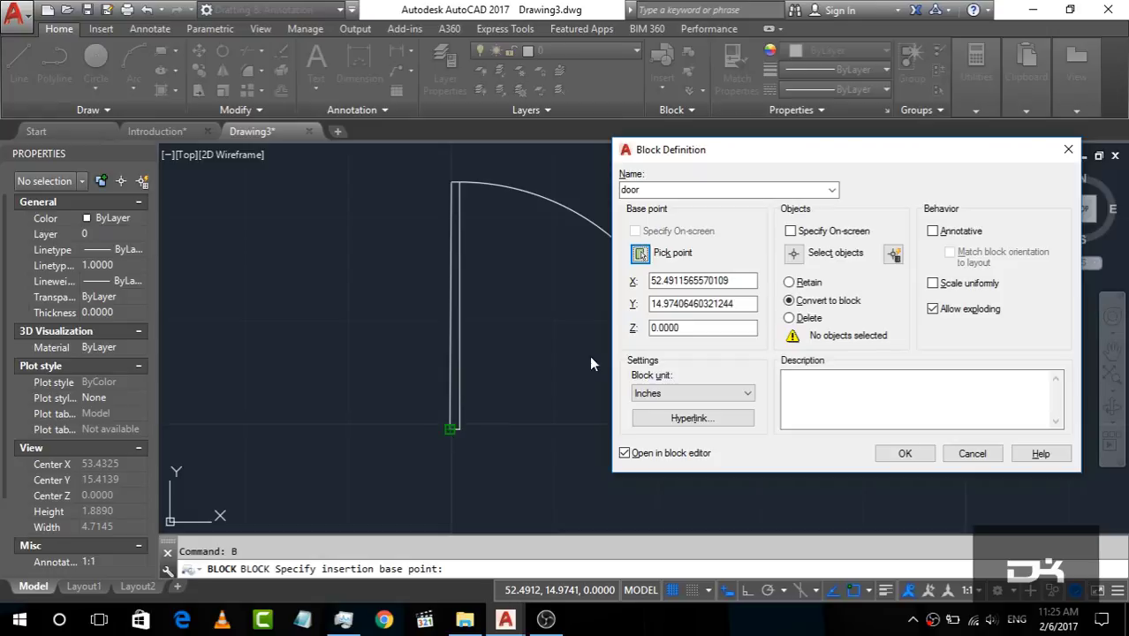
# Choose the door polyline as the block's object and create the block with Open in block editor enabled.
pyautogui.click(795, 256)
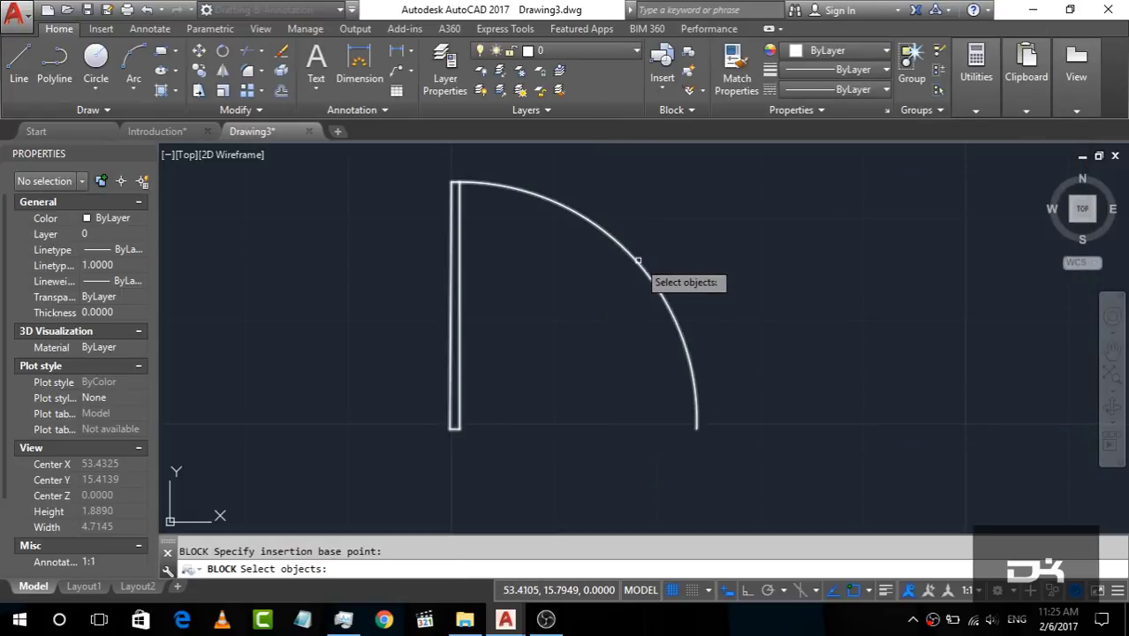
pyautogui.click(638, 261)
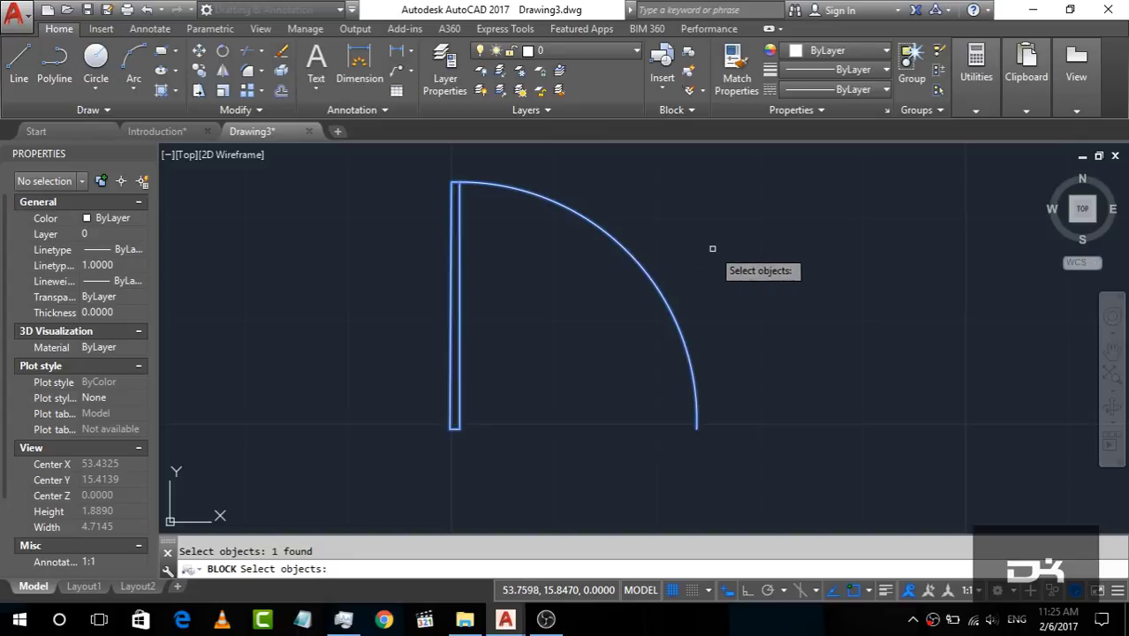
pyautogui.press('Return')
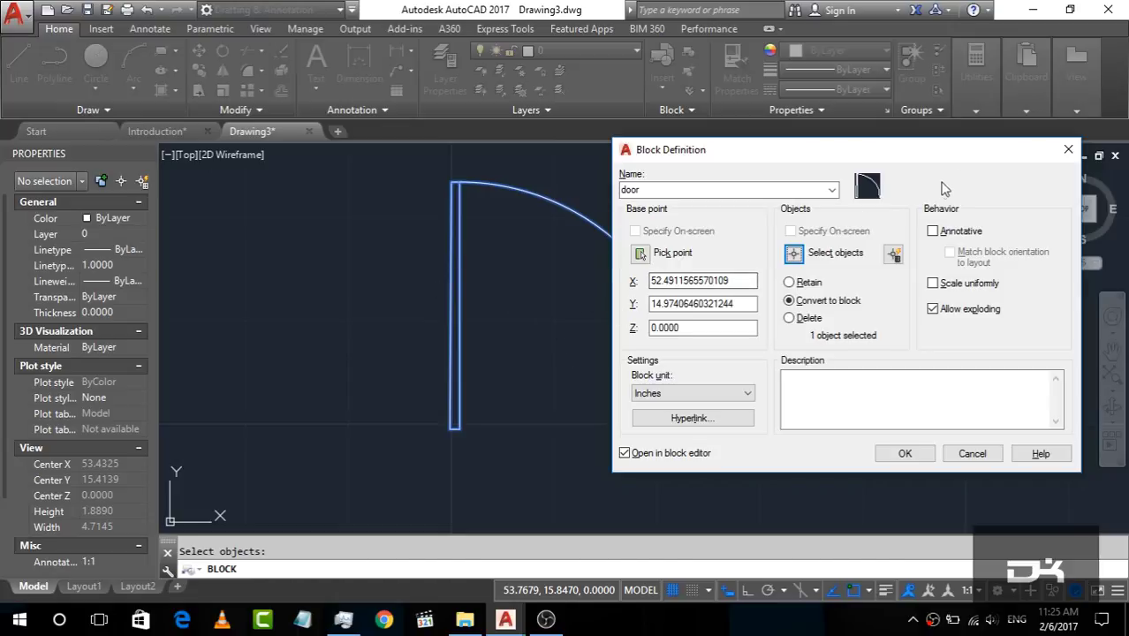
pyautogui.click(625, 456)
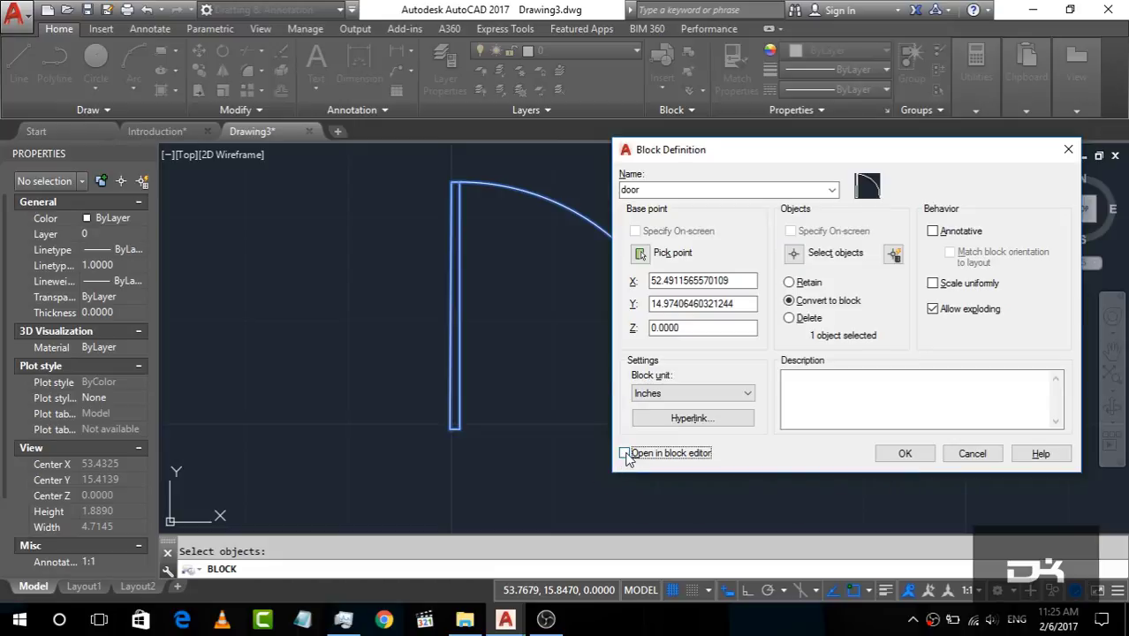
pyautogui.click(625, 454)
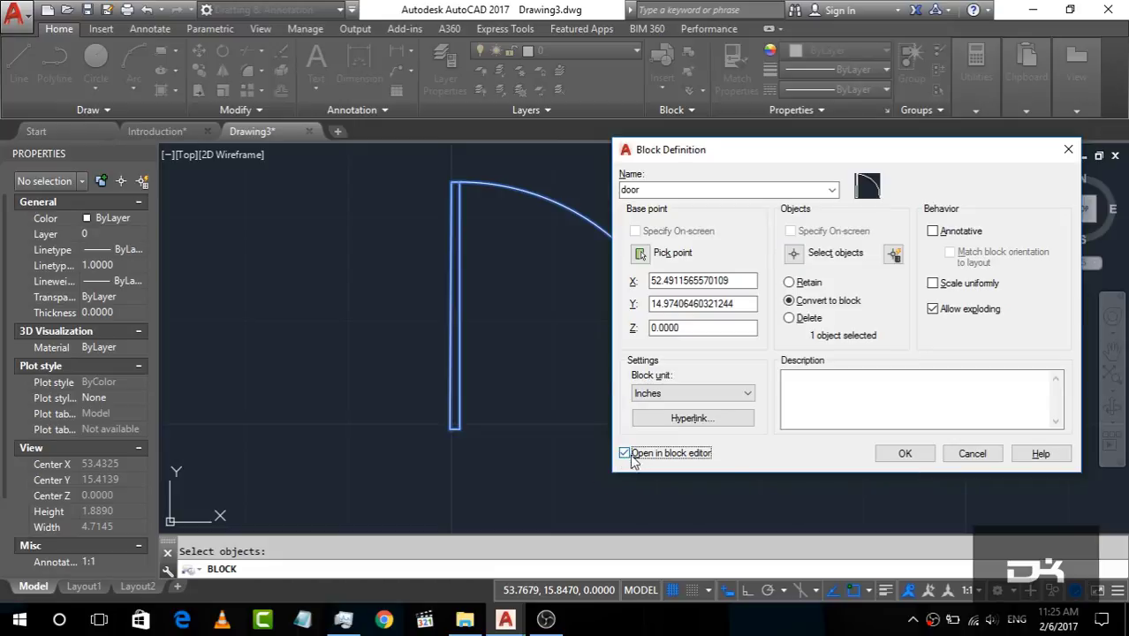
pyautogui.click(905, 454)
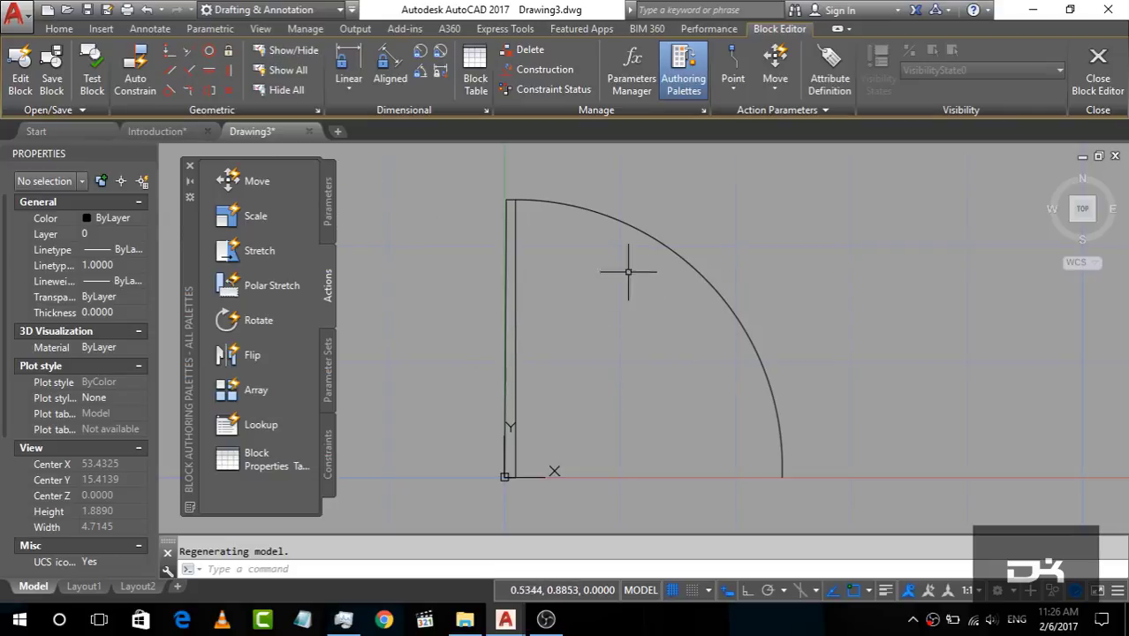
# Add a flip parameter with its reflection line from the leaf's lower-left corner to the arc's lower end, placing the label just above the line.
pyautogui.click(328, 201)
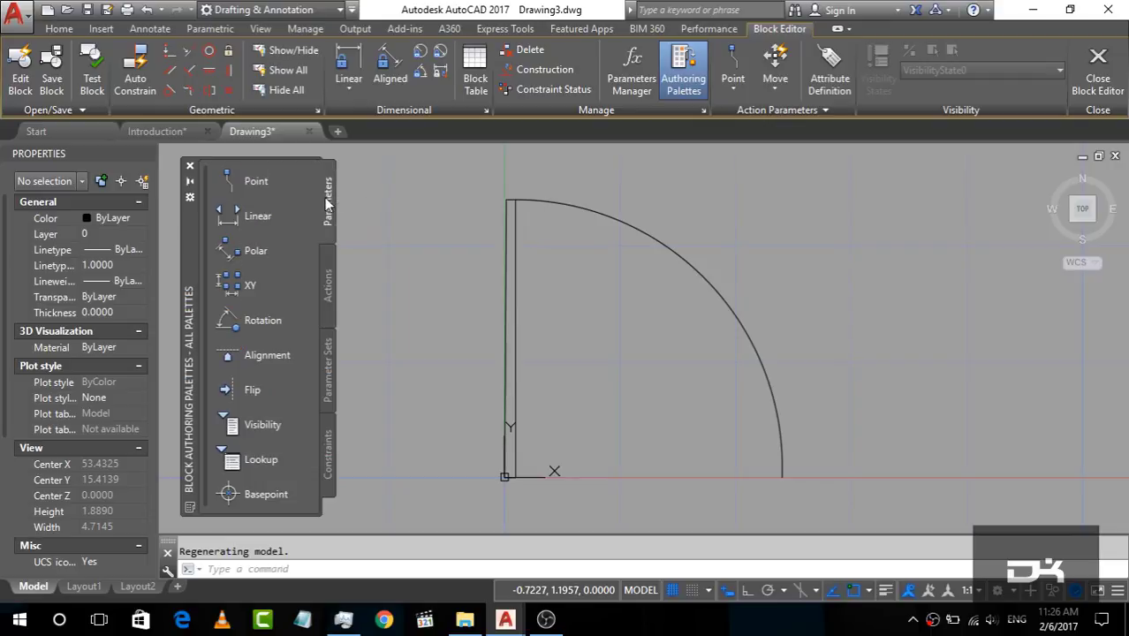
pyautogui.click(264, 392)
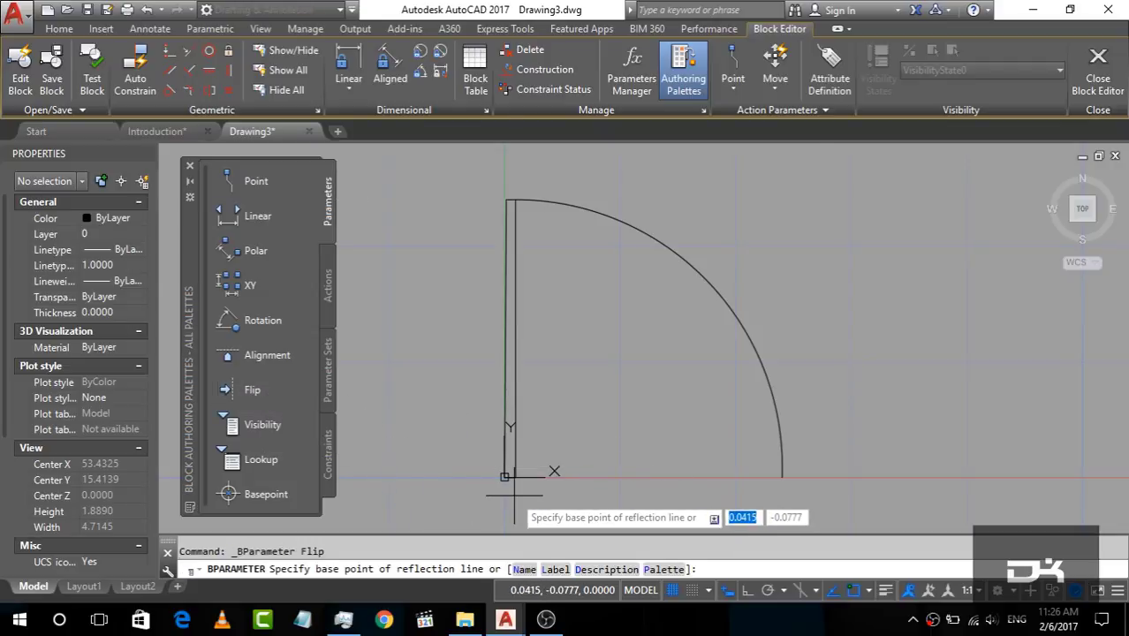
pyautogui.scroll(2, 500, 490)
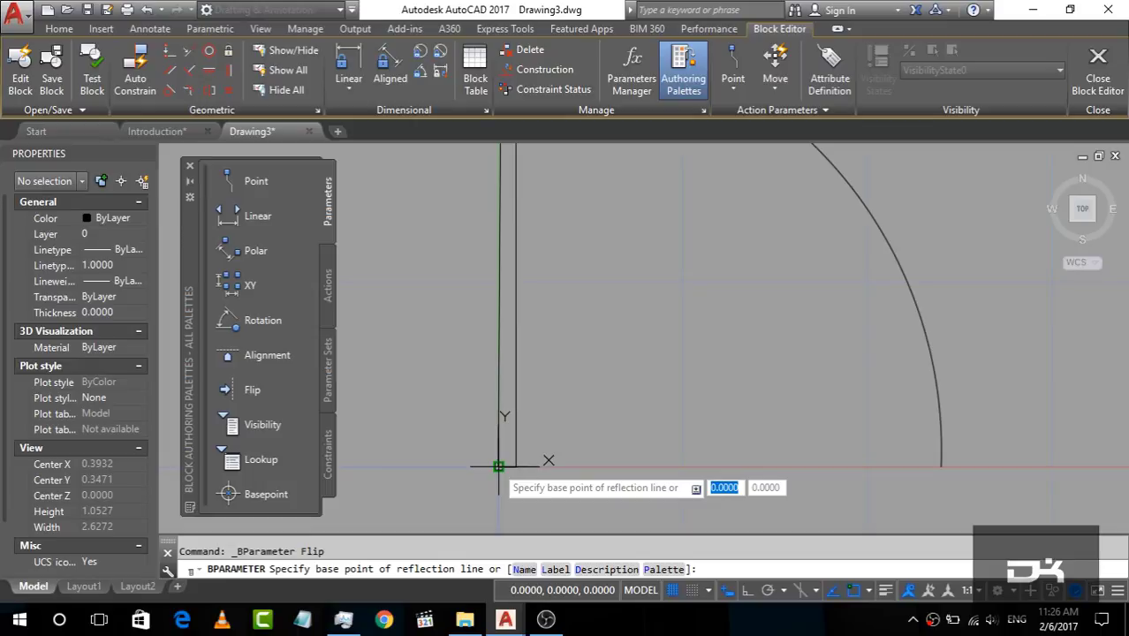
pyautogui.click(498, 467)
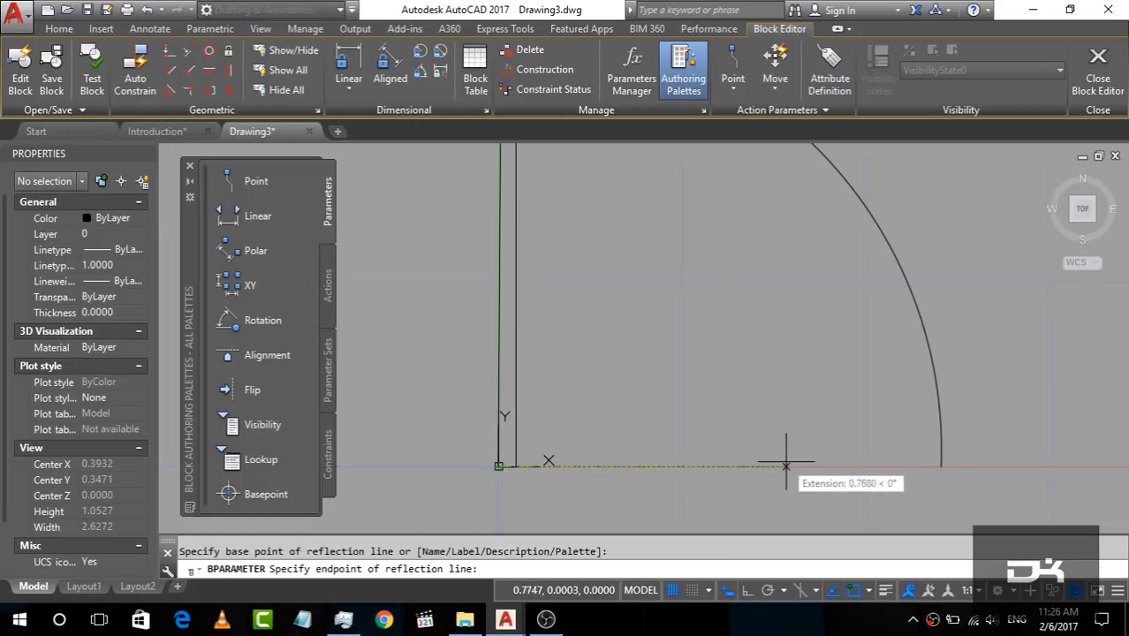
pyautogui.click(941, 466)
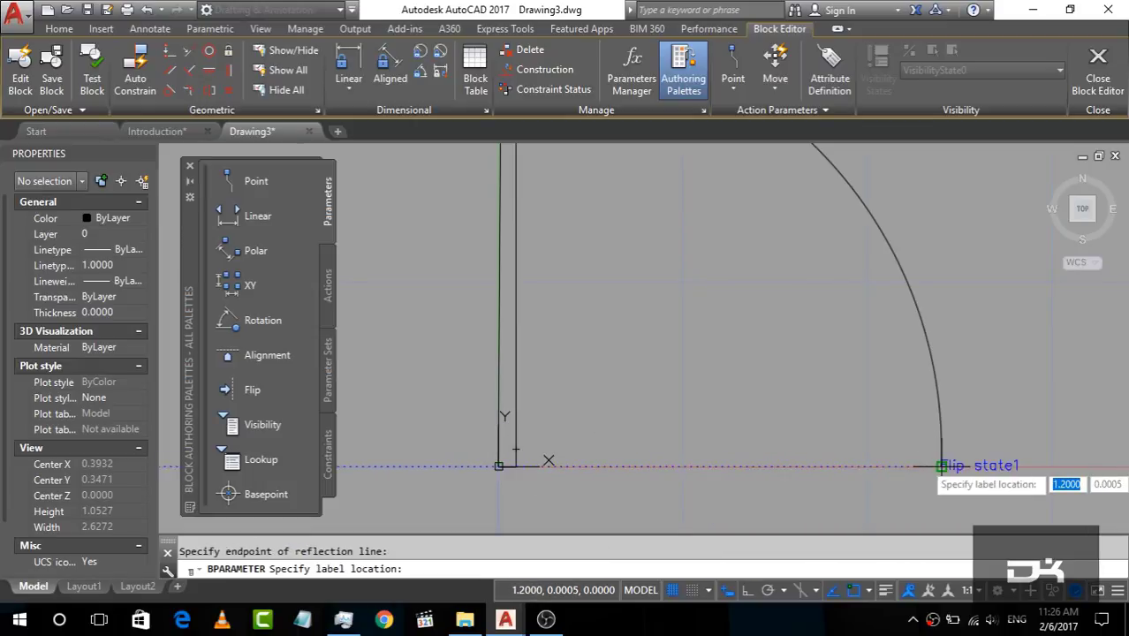
pyautogui.click(658, 447)
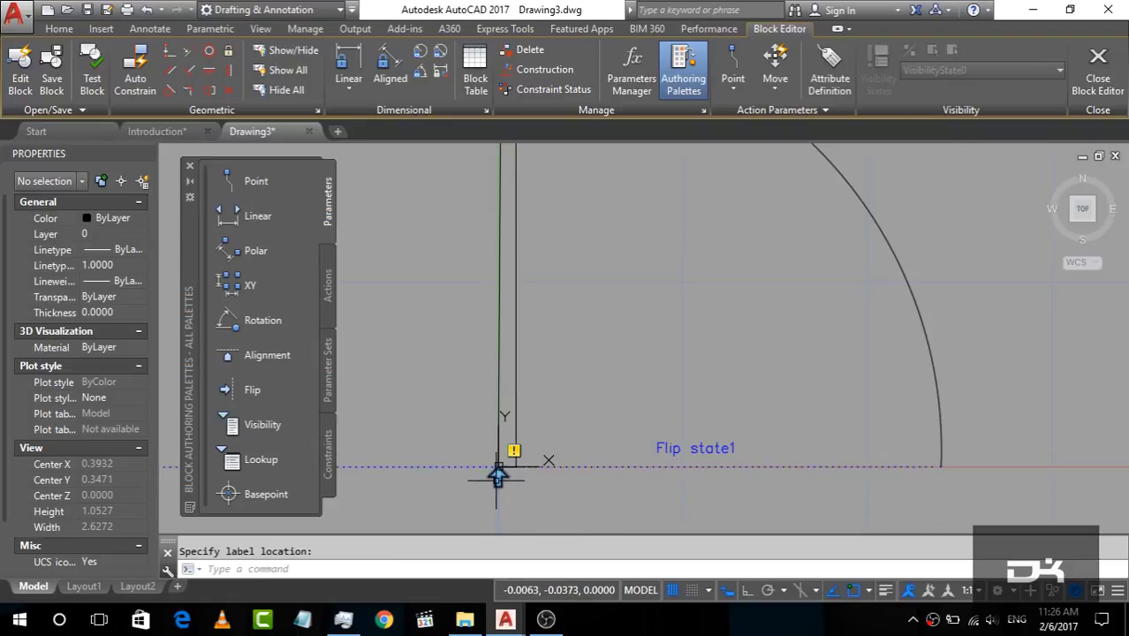
pyautogui.scroll(-2, 618, 482)
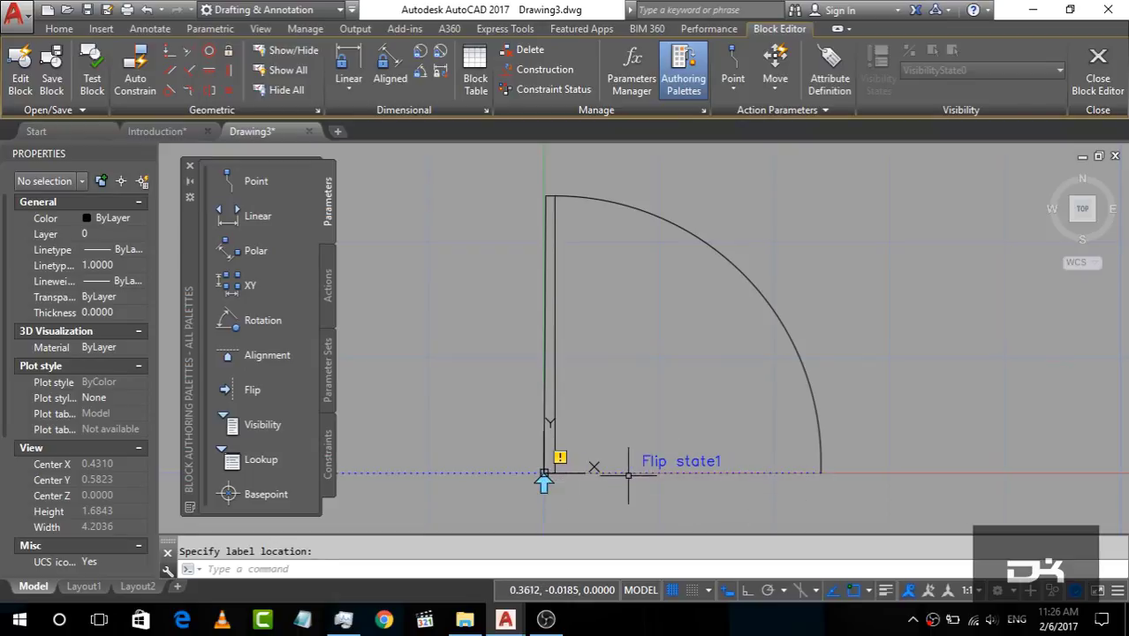
# Add a second flip parameter with its reflection line along the leaf's left edge, from lower to upper corner, placing the label beside the leaf.
pyautogui.click(231, 391)
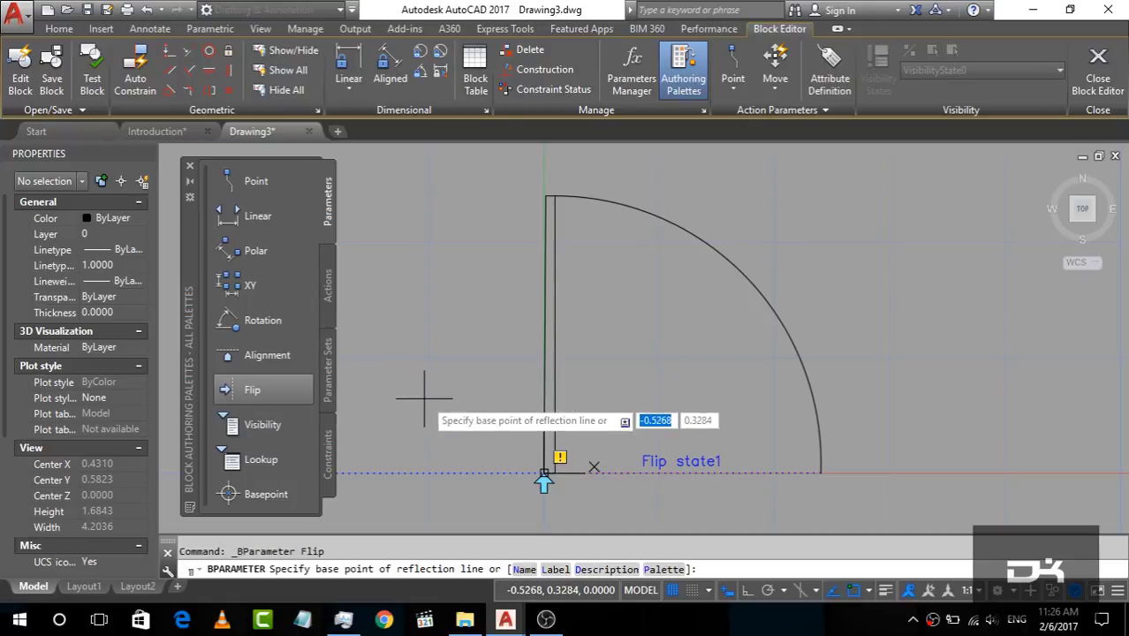
pyautogui.click(543, 474)
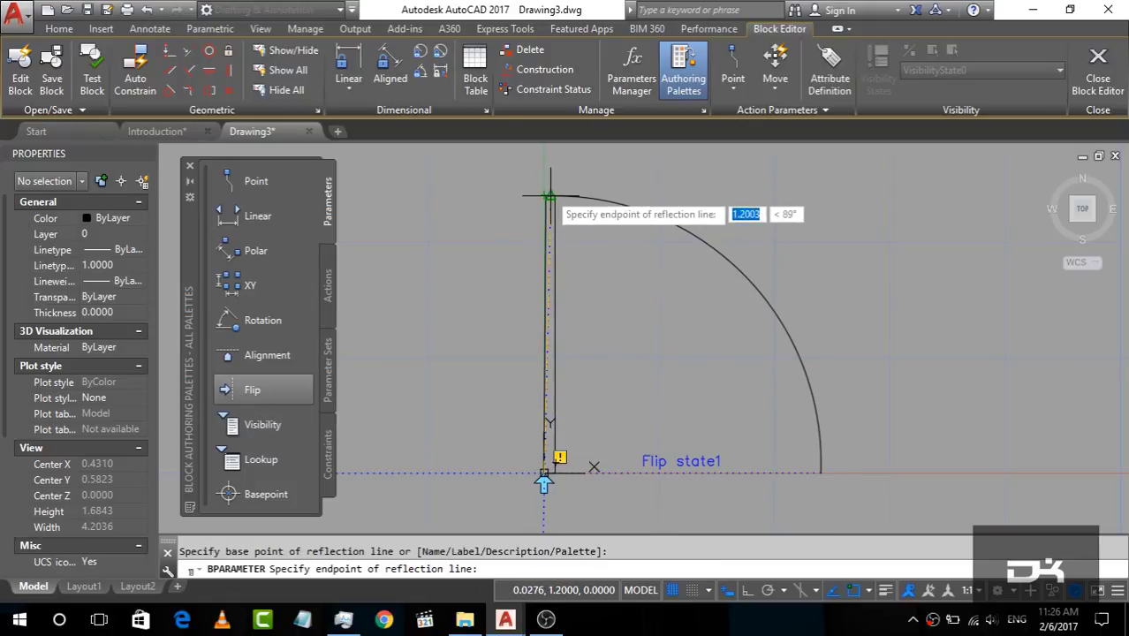
pyautogui.scroll(3, 548, 194)
pyautogui.click(521, 223)
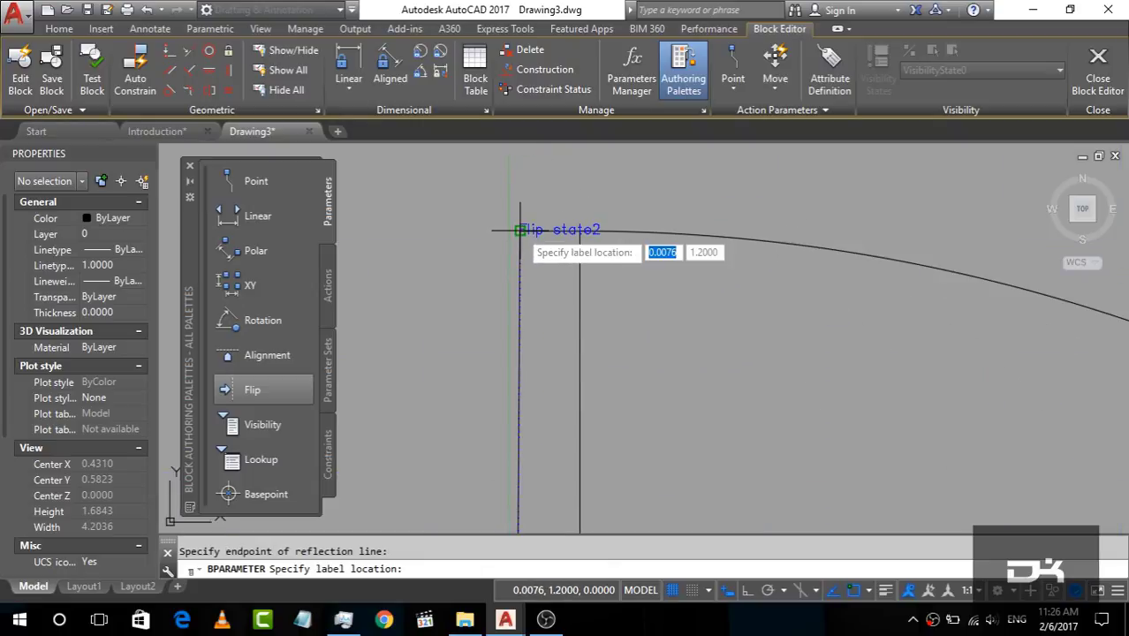
pyautogui.scroll(3, 519, 231)
pyautogui.scroll(-5, 552, 349)
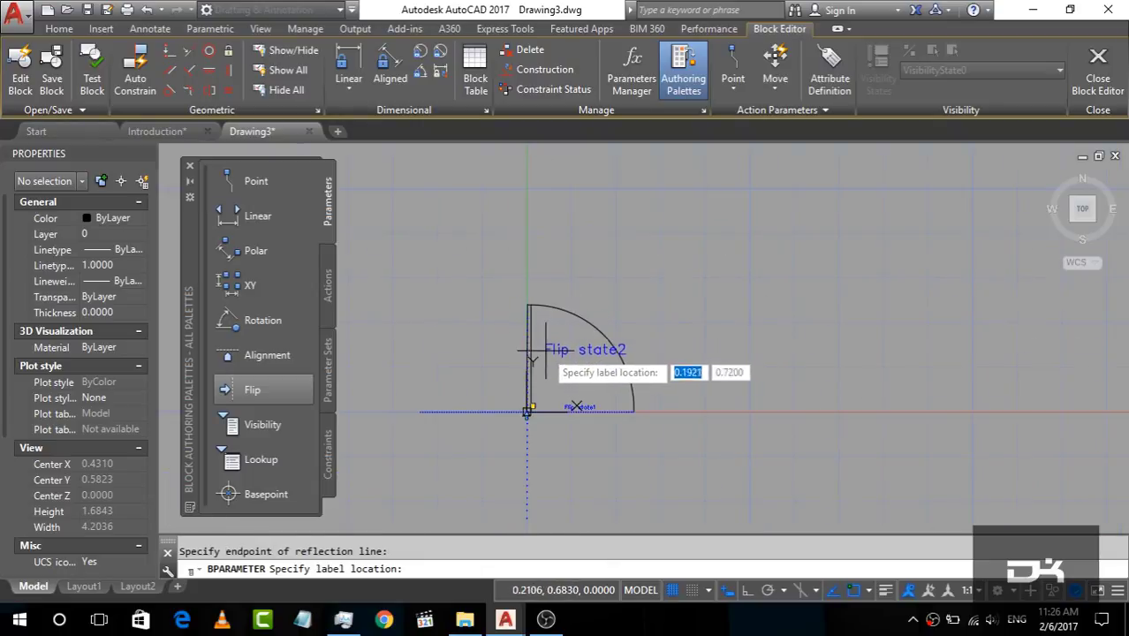
pyautogui.scroll(6, 525, 364)
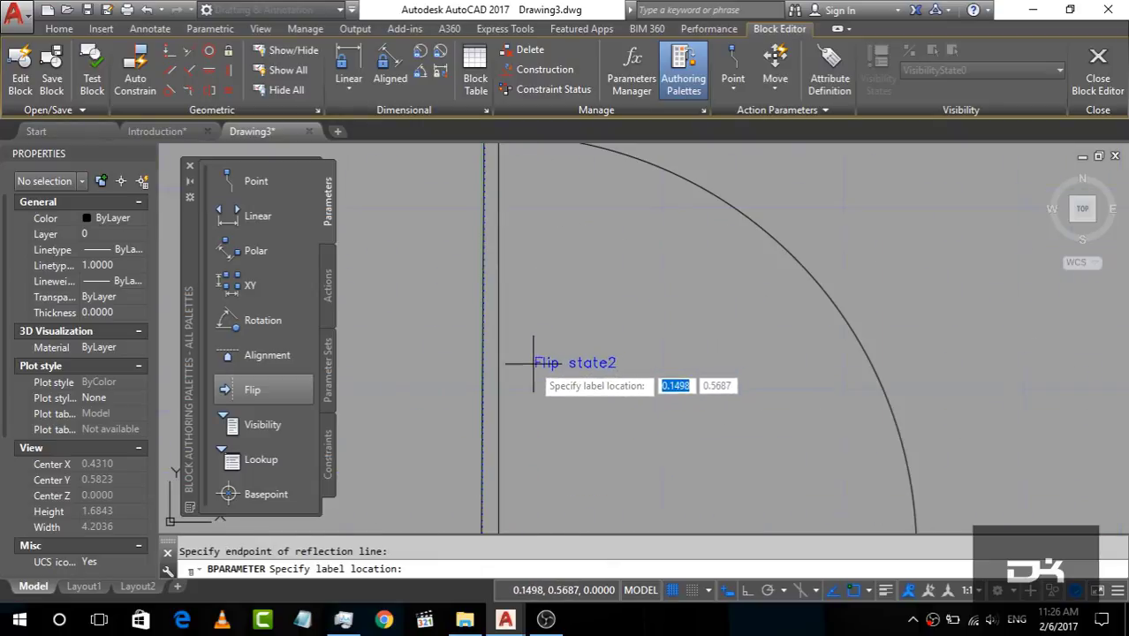
pyautogui.click(510, 412)
pyautogui.scroll(-5, 577, 340)
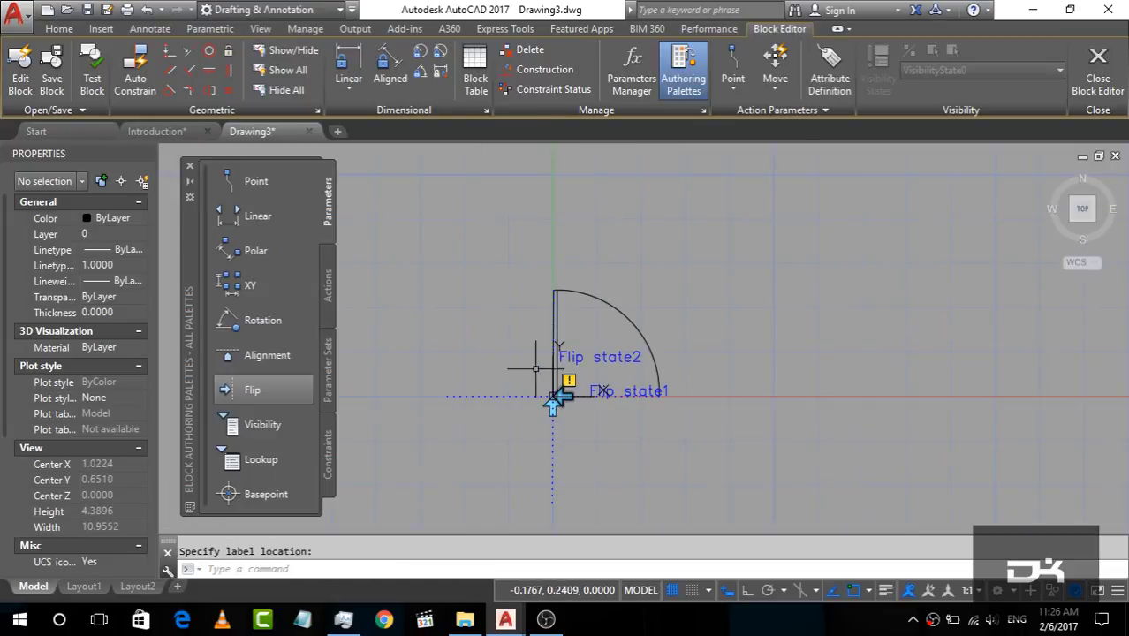
pyautogui.scroll(4, 613, 391)
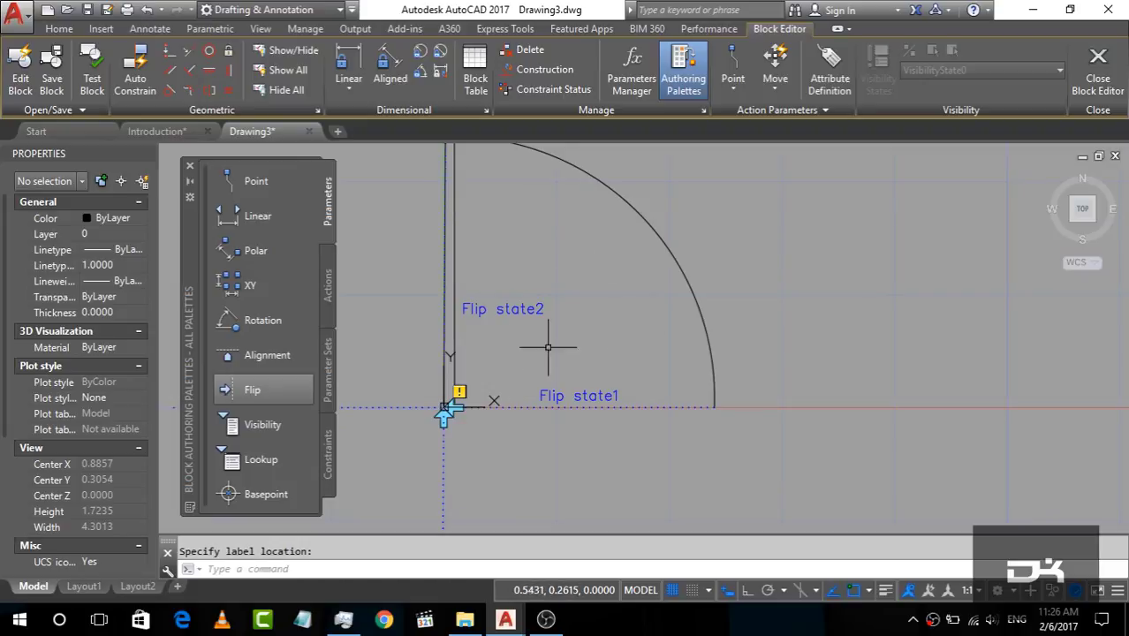
# Assign a Flip action to the horizontal flip parameter, Flip state1, with the door polyline as its selection set.
pyautogui.click(329, 284)
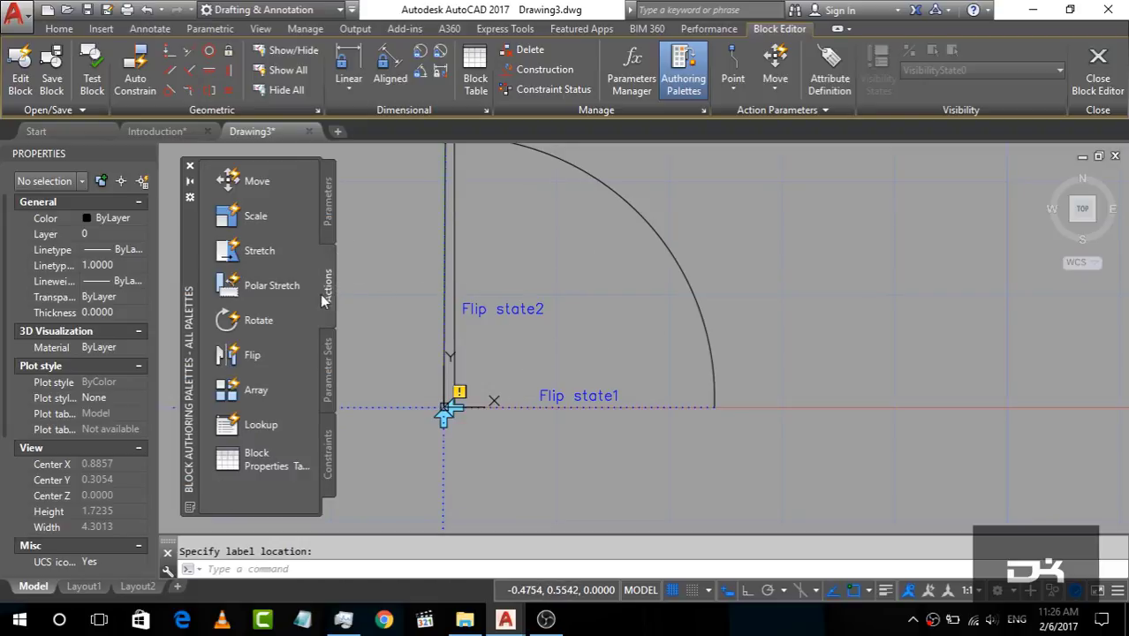
pyautogui.click(250, 355)
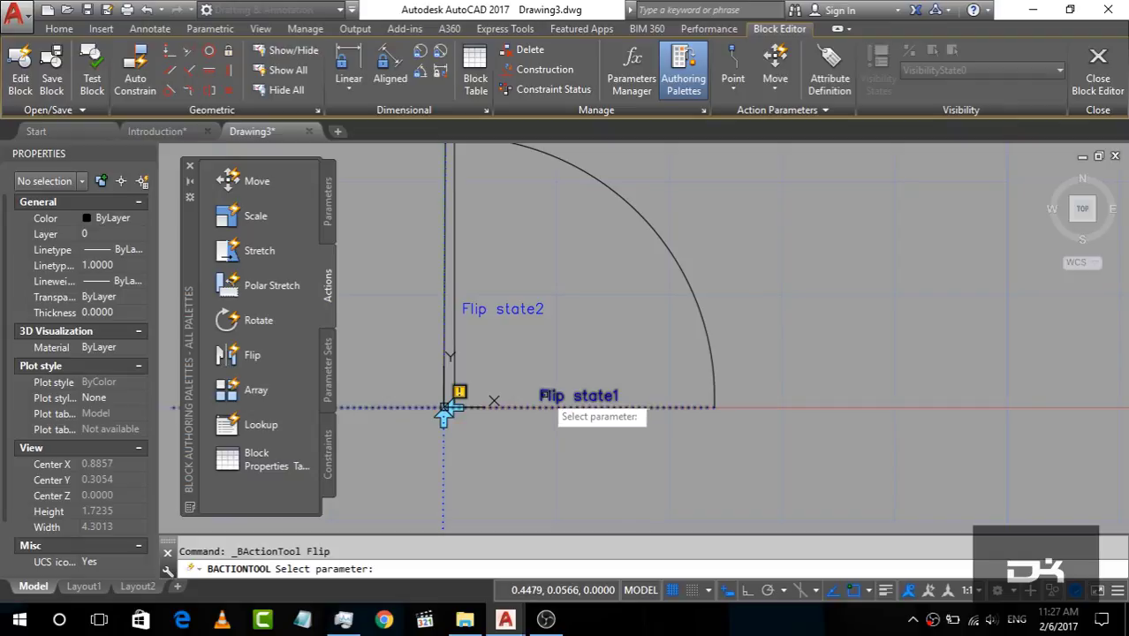
pyautogui.click(547, 394)
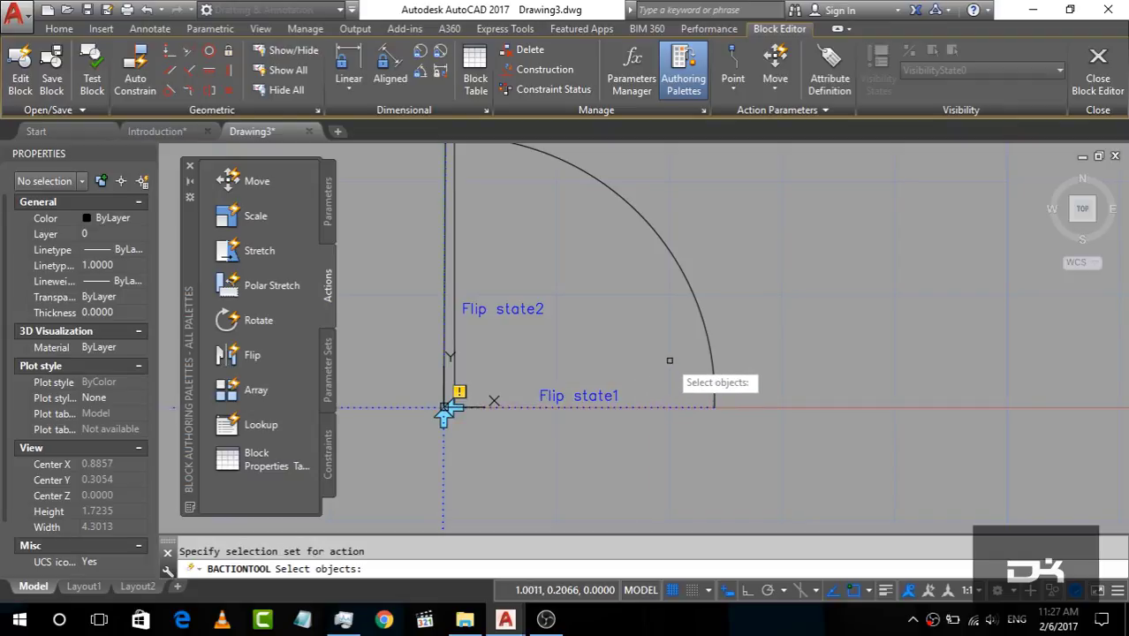
pyautogui.click(701, 316)
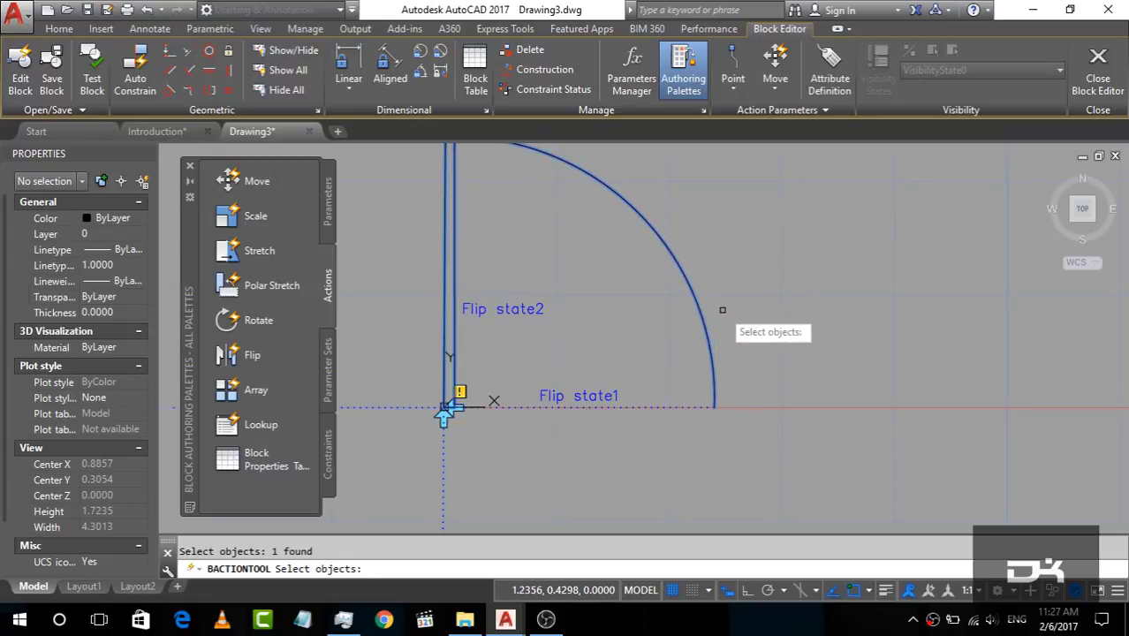
pyautogui.press('Return')
pyautogui.scroll(5, 465, 441)
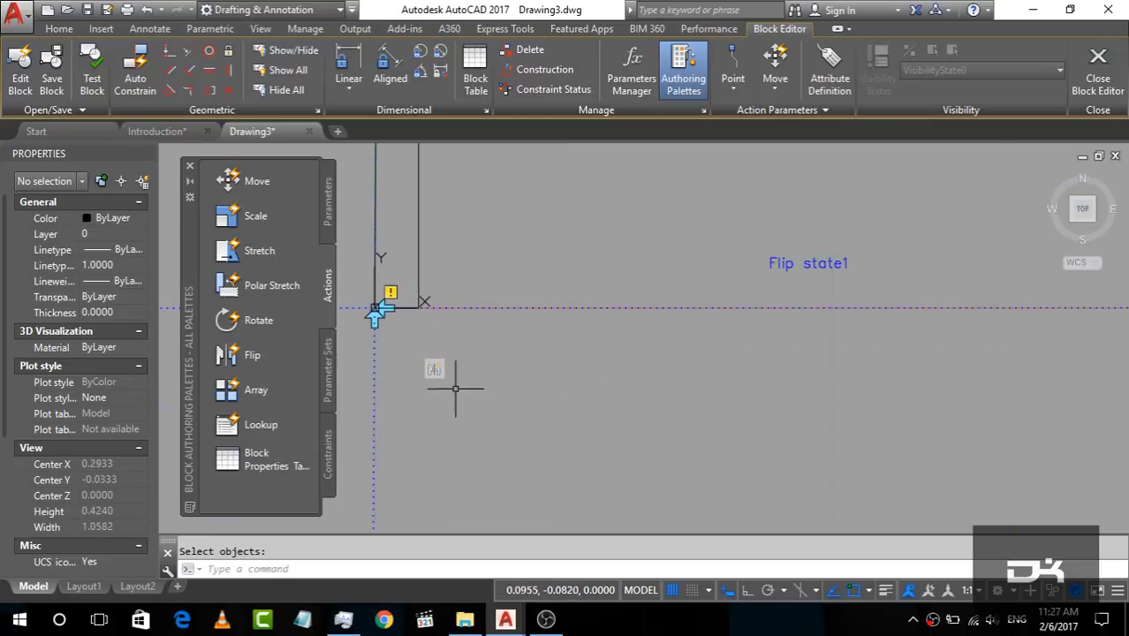
pyautogui.scroll(-7, 552, 371)
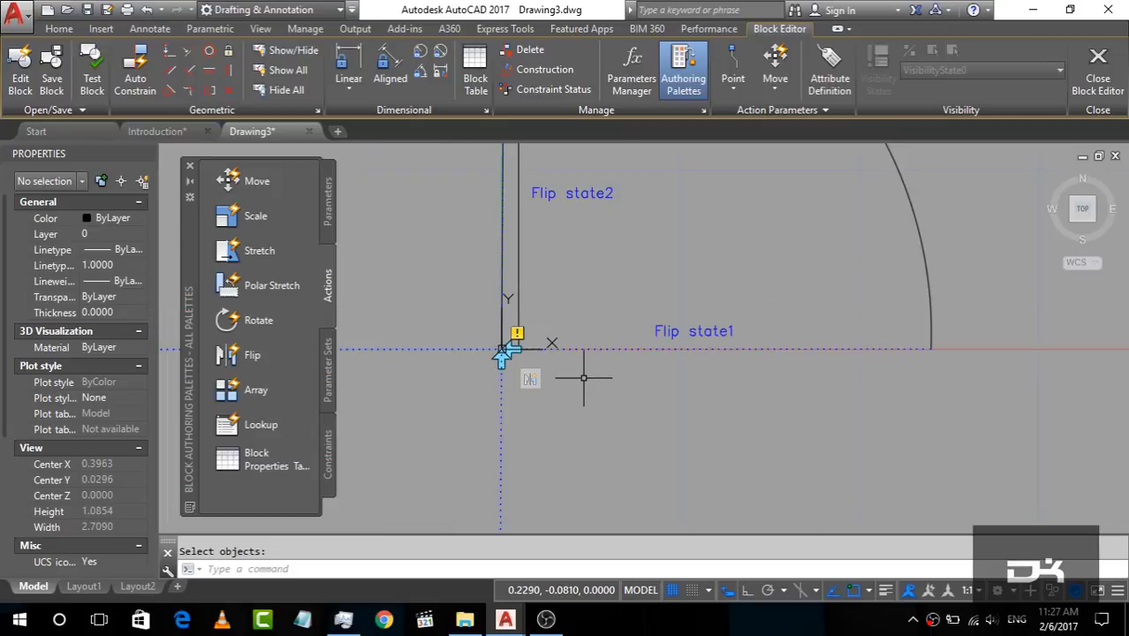
pyautogui.scroll(-2, 571, 408)
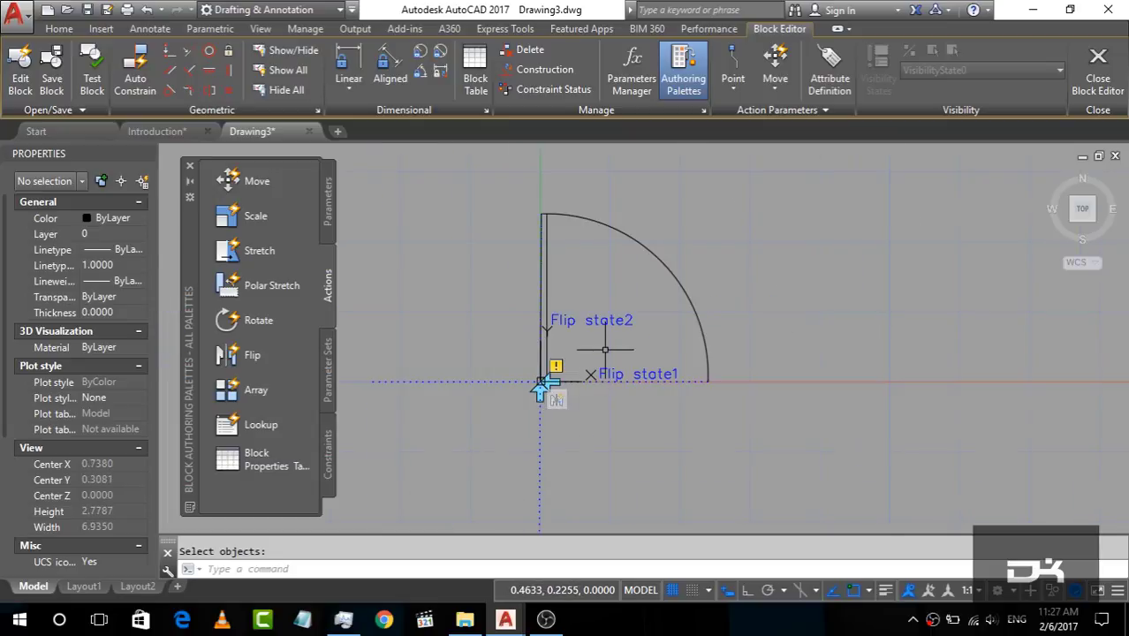
pyautogui.scroll(2, 605, 353)
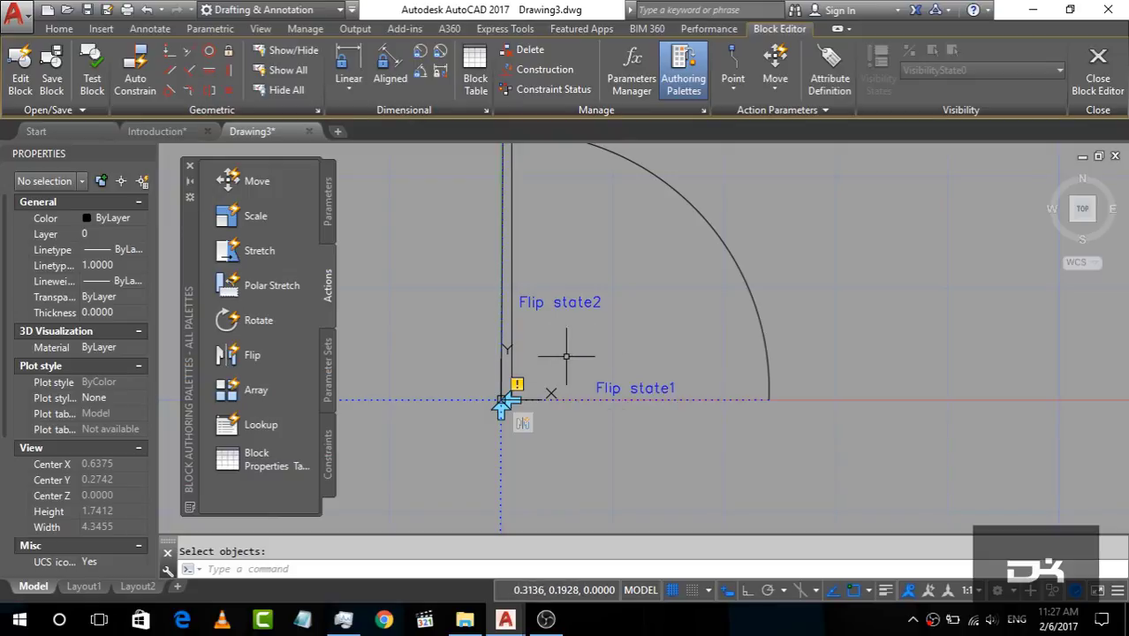
# Assign a Flip action to the vertical flip parameter, Flip state2, with the door polyline as its selection set.
pyautogui.click(260, 355)
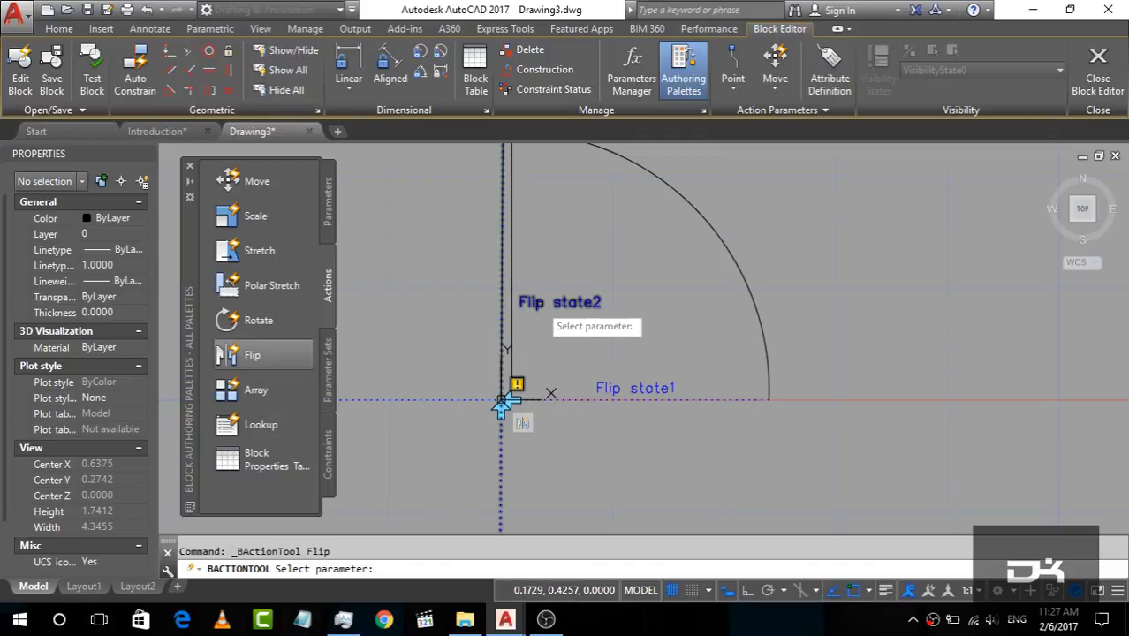
pyautogui.click(556, 304)
pyautogui.click(740, 276)
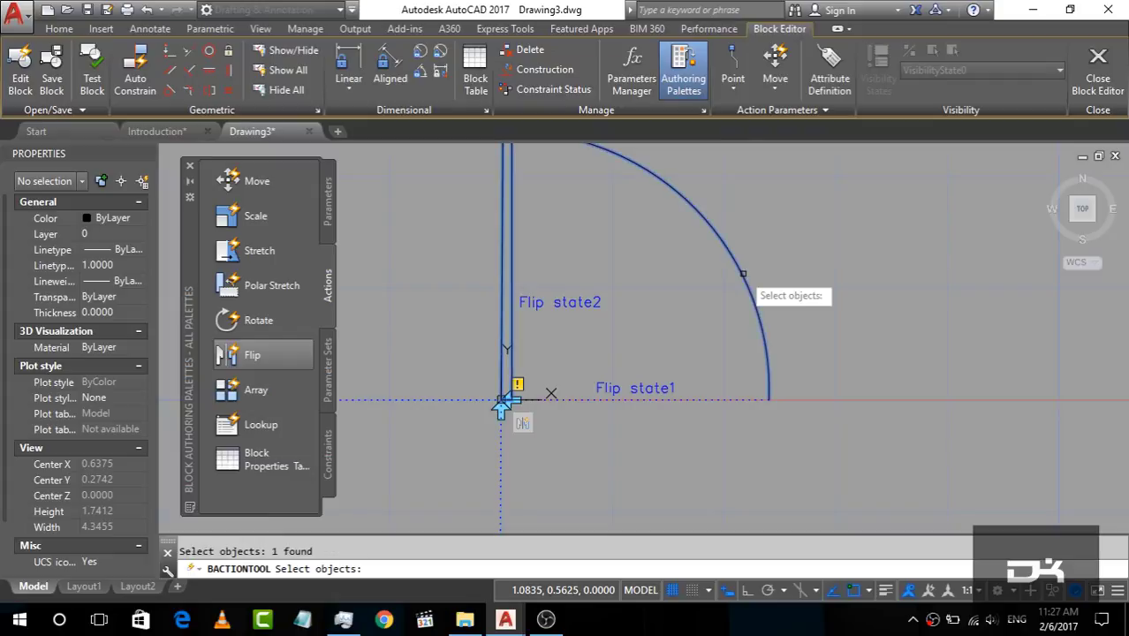
pyautogui.press('Return')
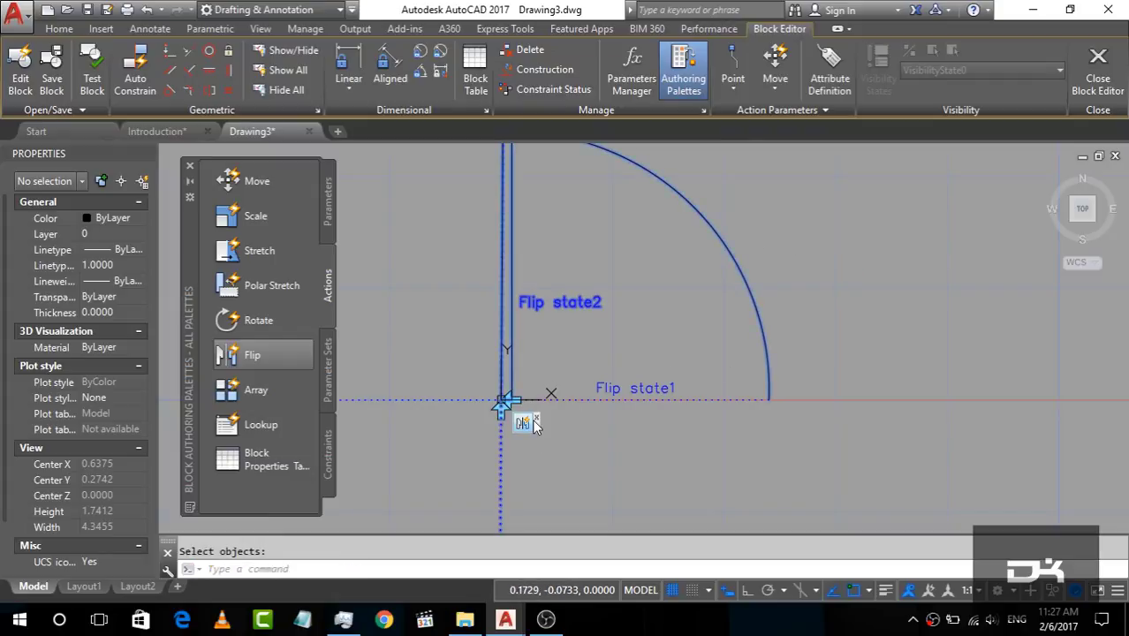
pyautogui.scroll(5, 532, 419)
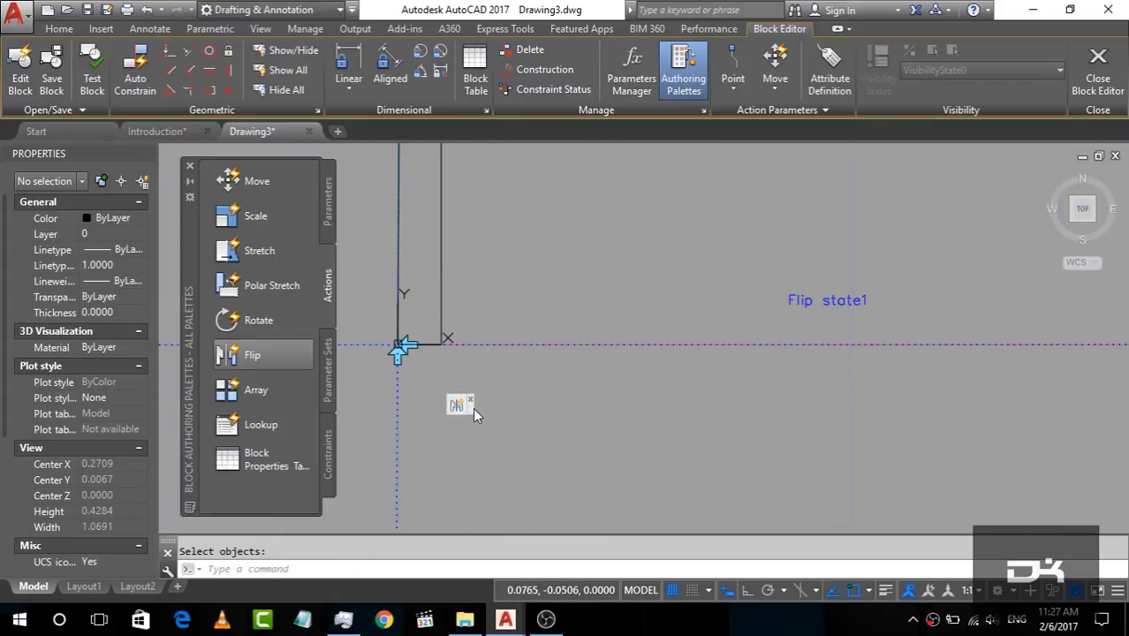
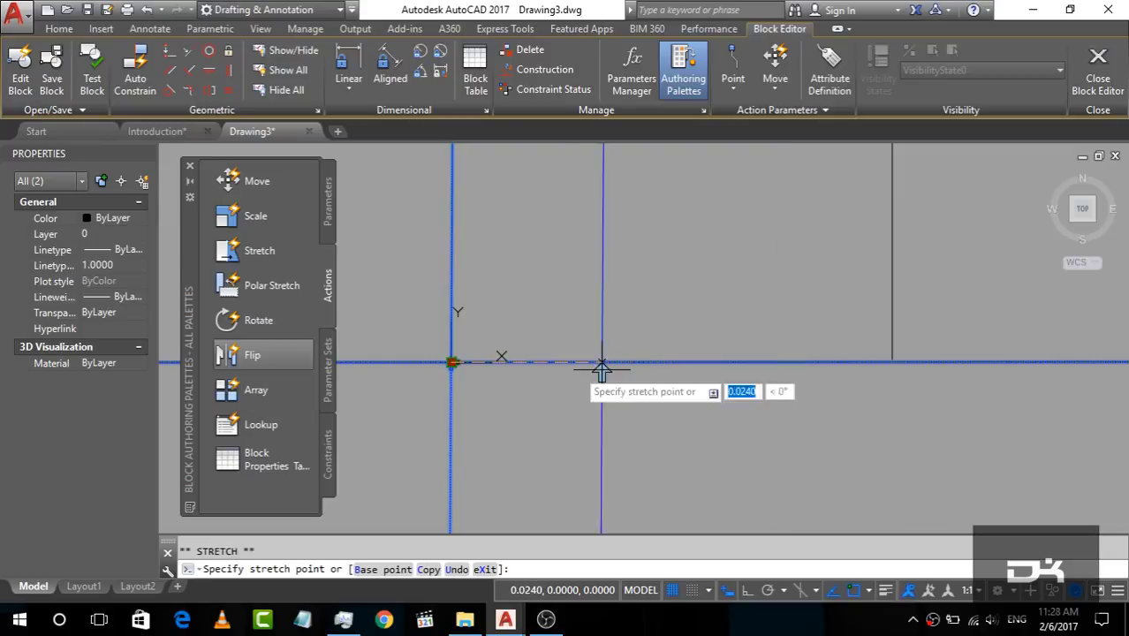
pyautogui.scroll(-5, 517, 378)
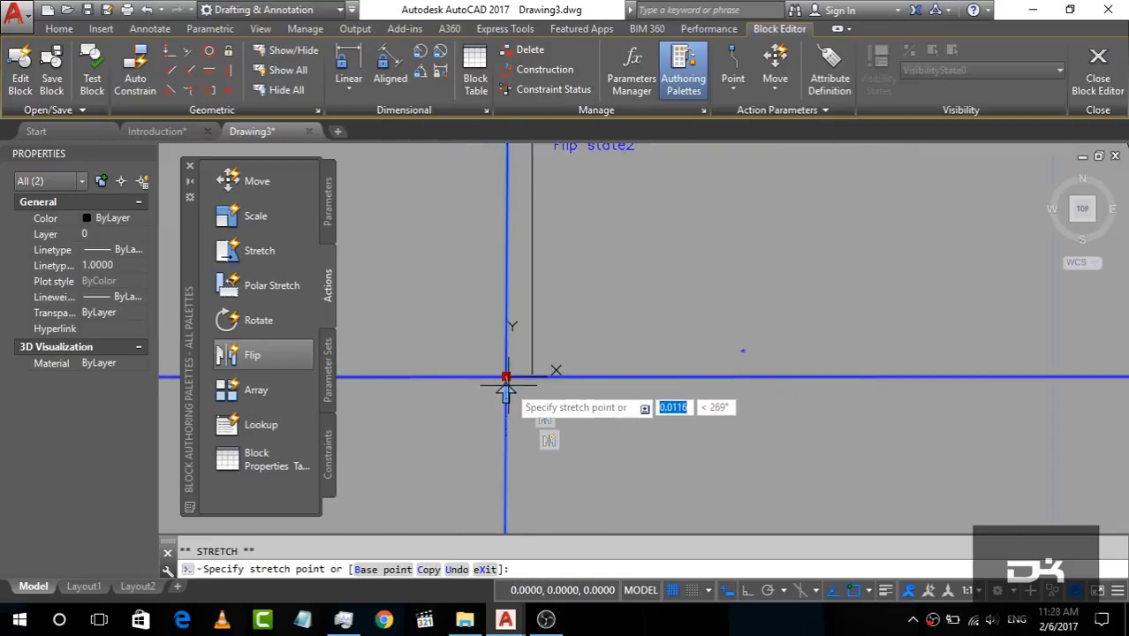
pyautogui.click(613, 386)
pyautogui.hotkey('ctrl', 'z')
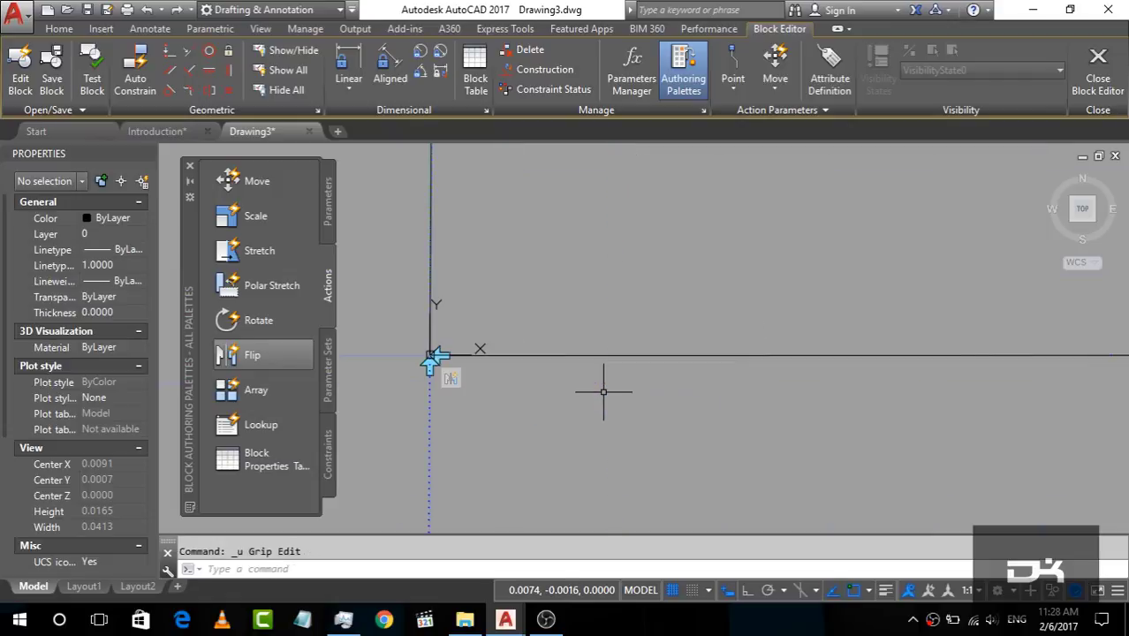
# Move the horizontal flip parameter's arrow grip from the origin to the midpoint of the door leaf's bottom edge.
pyautogui.click(427, 360)
pyautogui.click(430, 359)
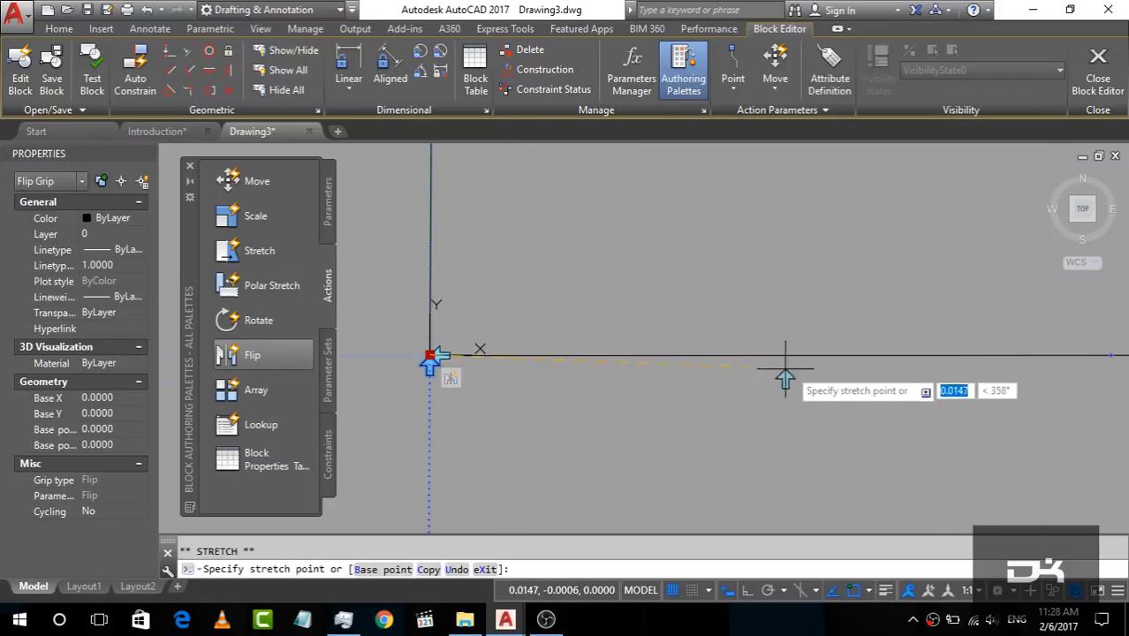
pyautogui.moveTo(596, 371); pyautogui.dragTo(768, 398, button='middle')
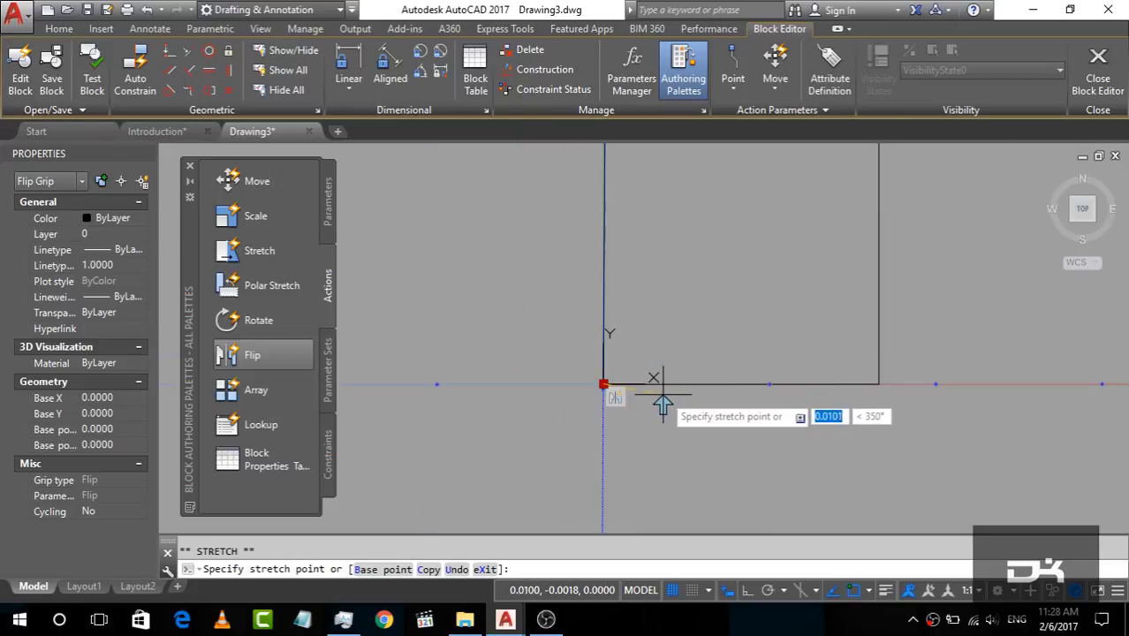
pyautogui.click(736, 384)
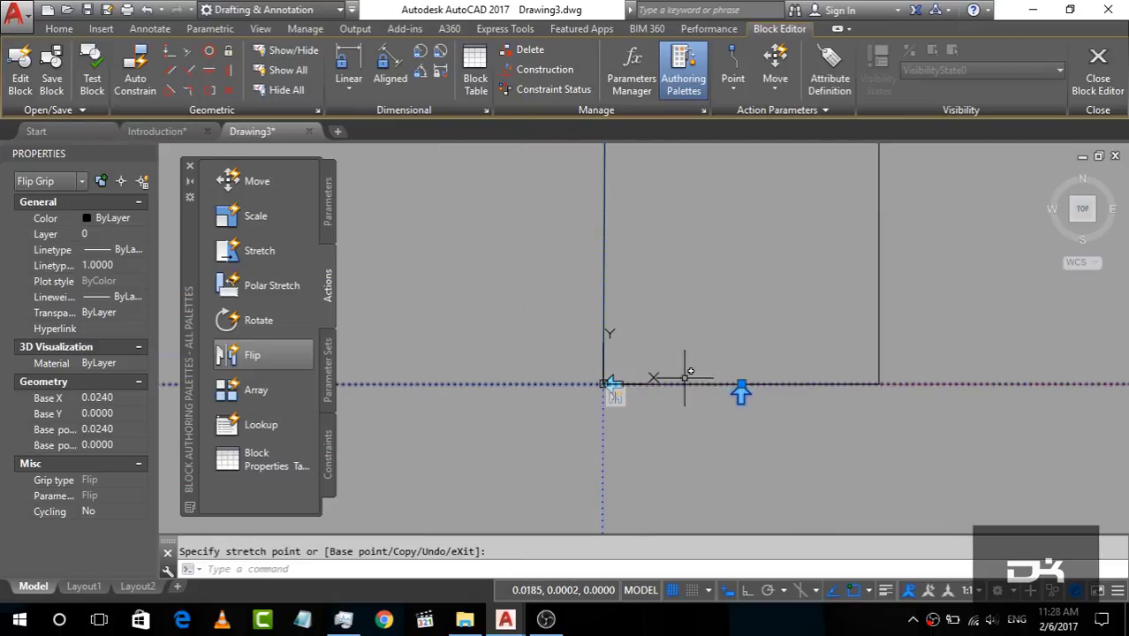
# Move the vertical flip parameter's arrow grip up to the midpoint of the door leaf's right edge.
pyautogui.scroll(4, 608, 372)
pyautogui.click(604, 403)
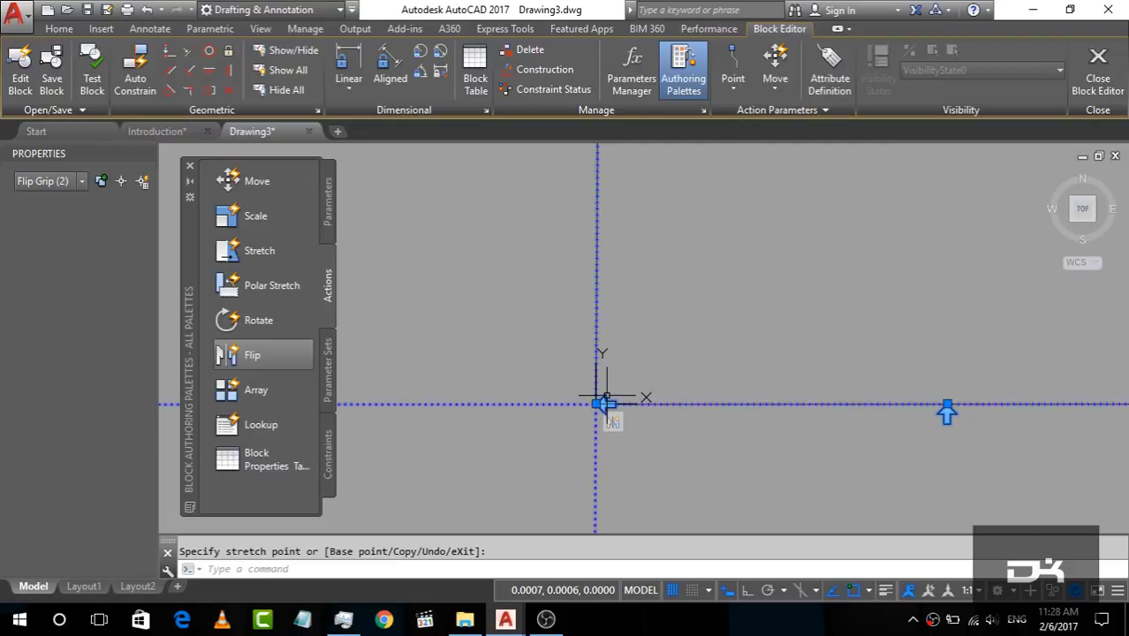
pyautogui.click(604, 404)
pyautogui.scroll(3, 600, 389)
pyautogui.scroll(-6, 601, 375)
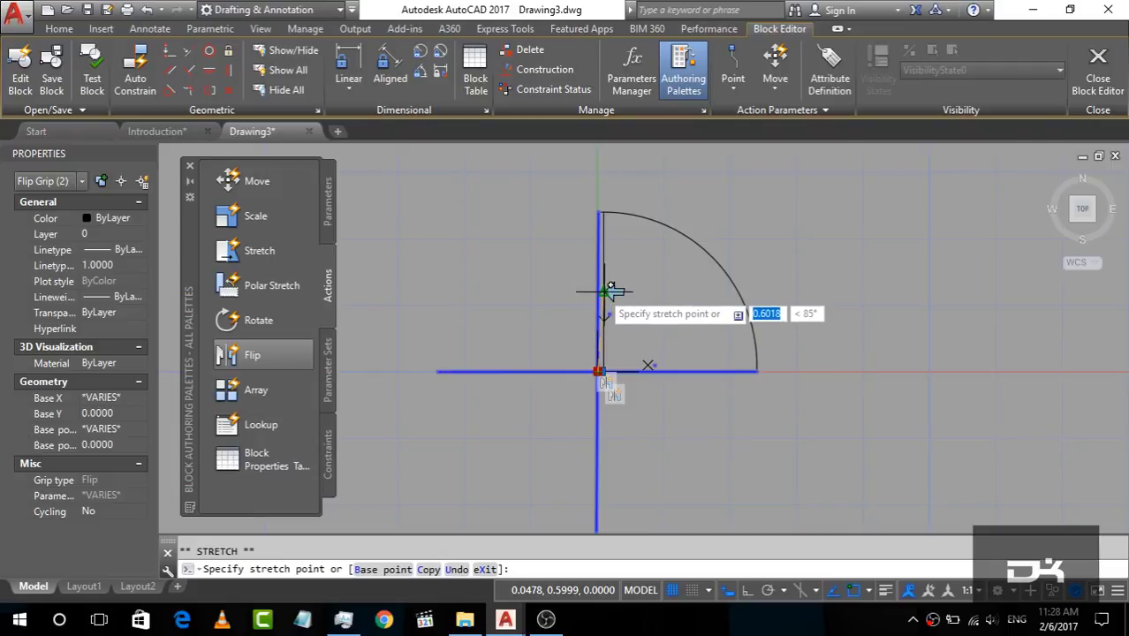
pyautogui.click(609, 294)
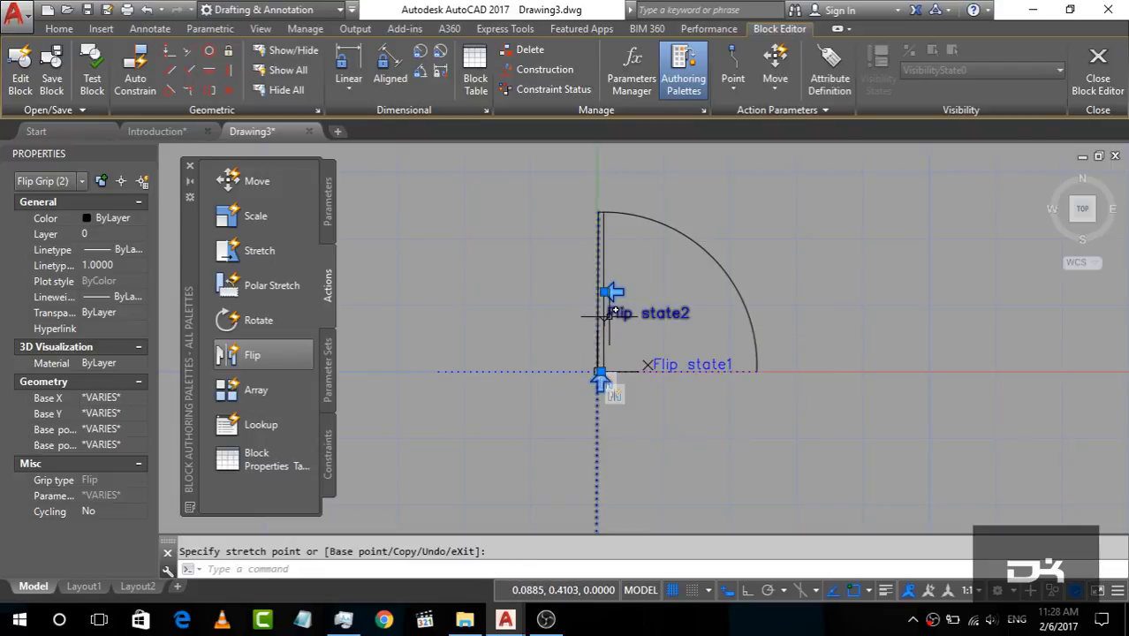
# Add a Linear parameter from the door's hinge corner at the origin to the swing arc's lower end, with its label just above the baseline.
pyautogui.click(329, 201)
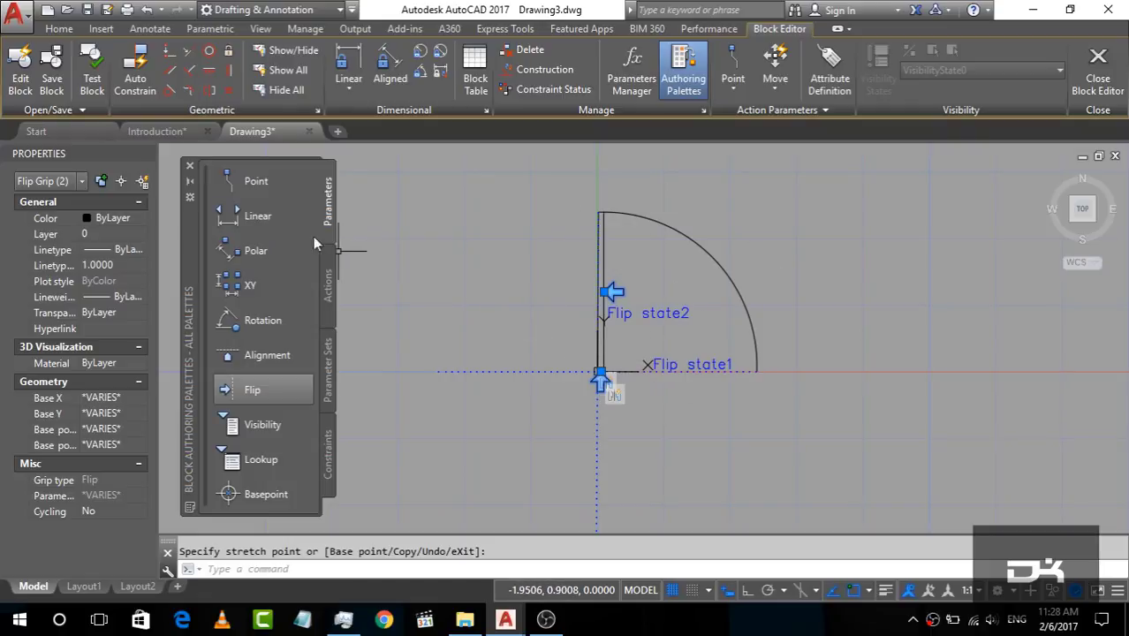
pyautogui.click(250, 219)
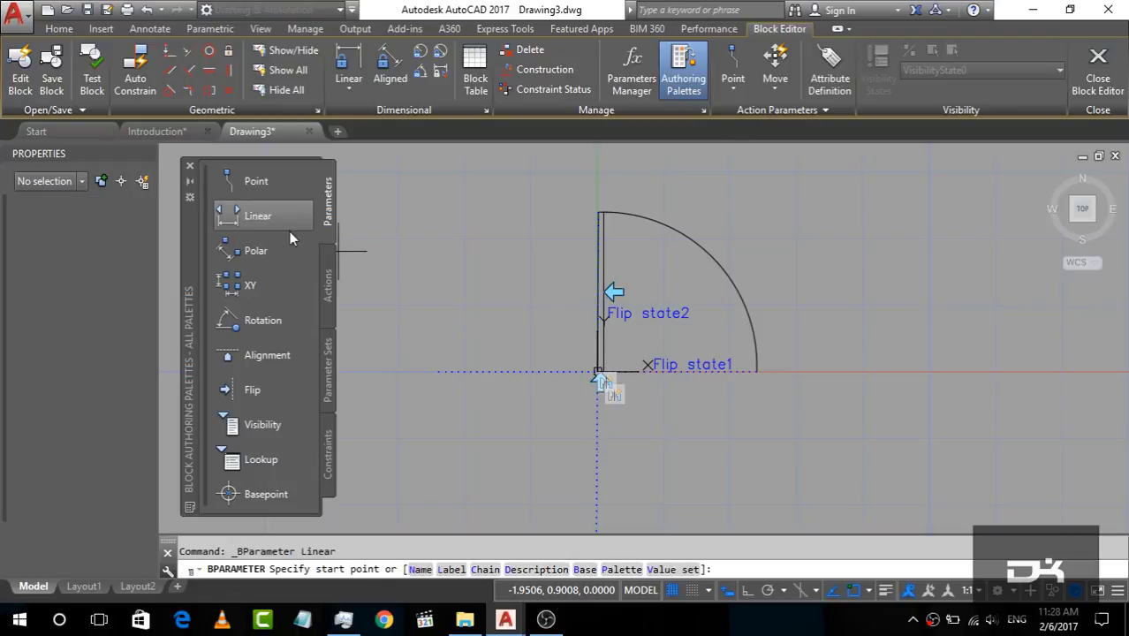
pyautogui.scroll(3, 777, 301)
pyautogui.scroll(-3, 771, 303)
pyautogui.scroll(4, 680, 353)
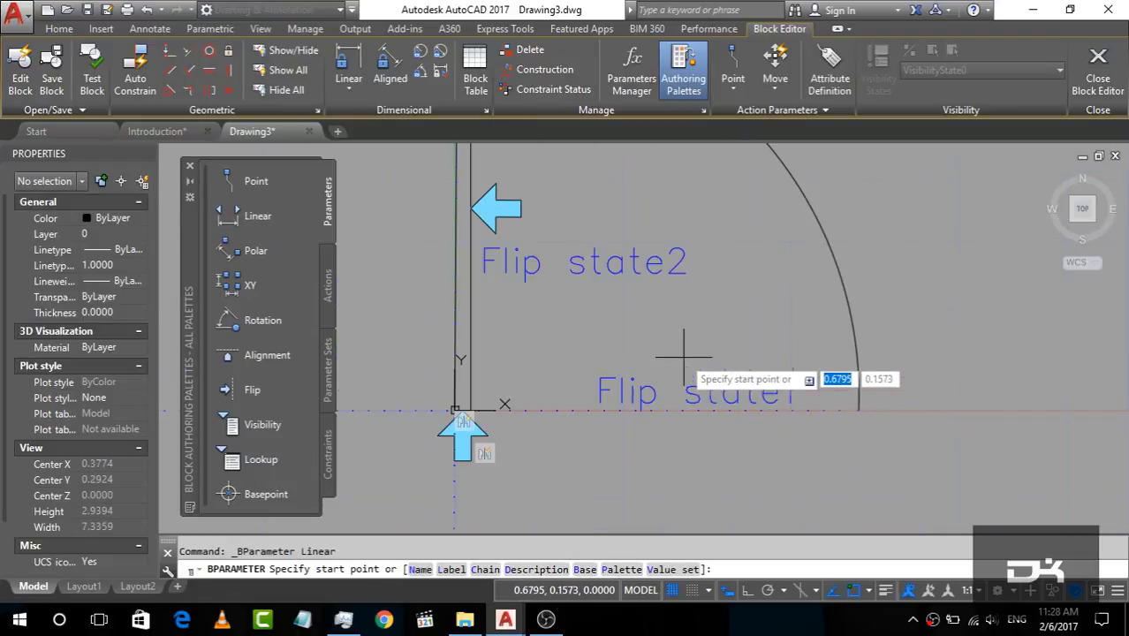
pyautogui.click(454, 411)
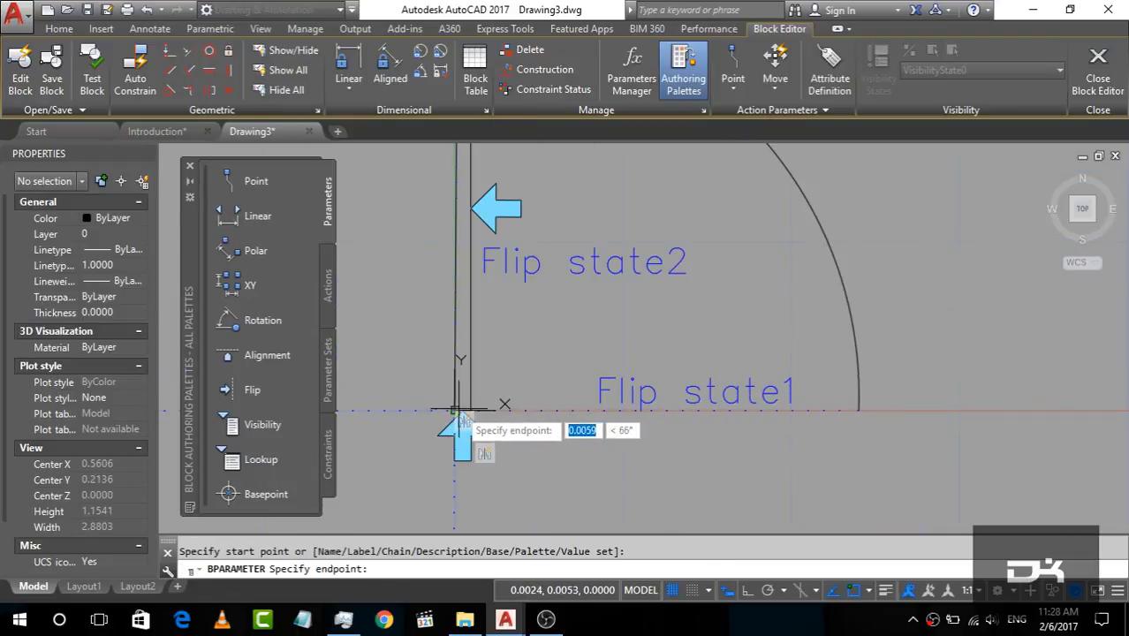
pyautogui.click(858, 410)
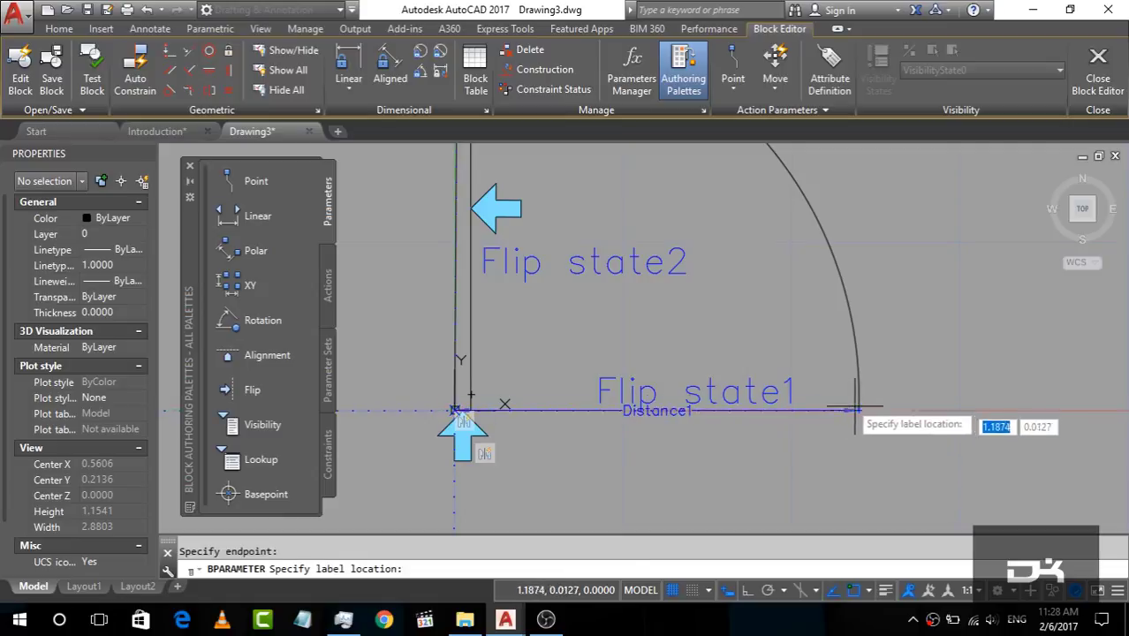
pyautogui.click(816, 363)
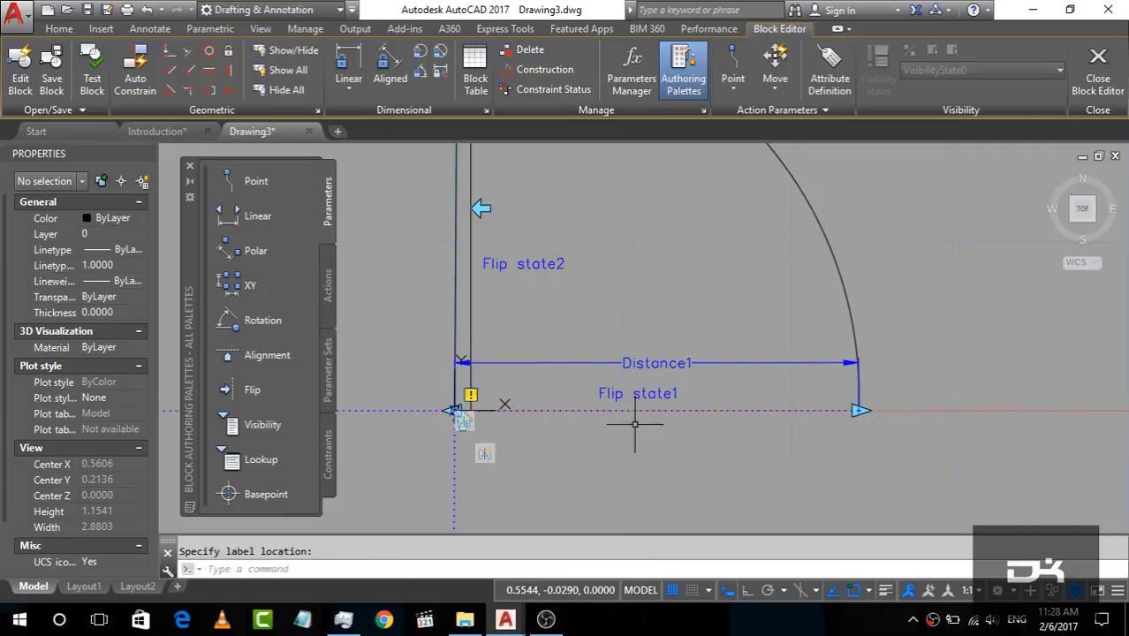
# Assign a Scale action to the linear parameter Distance1, with the door polyline as its selection set.
pyautogui.click(325, 303)
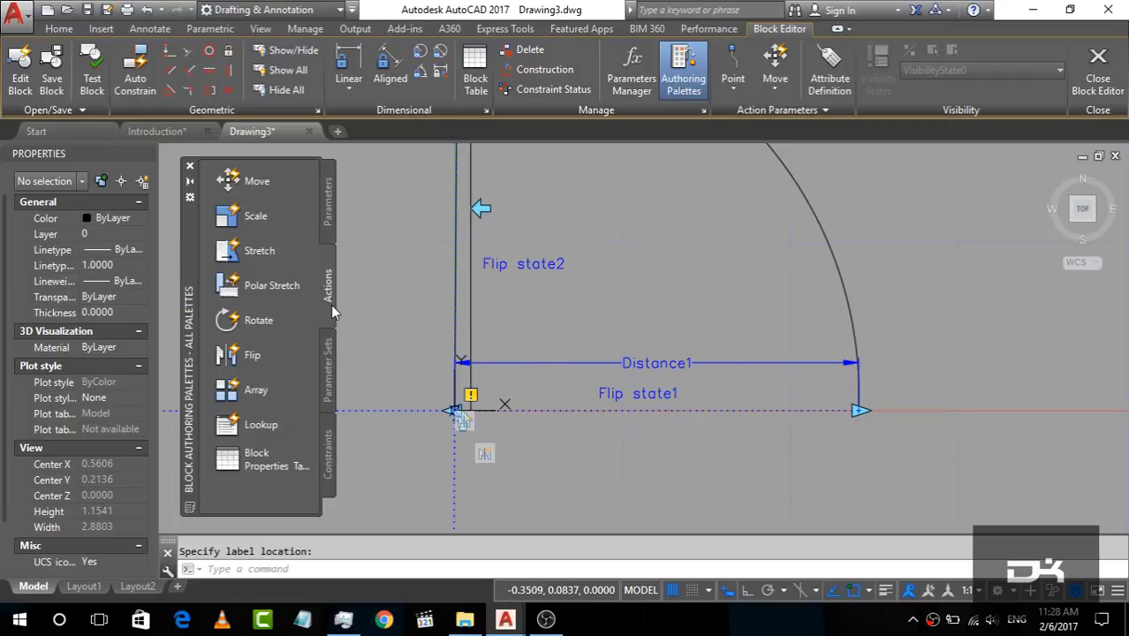
pyautogui.click(233, 220)
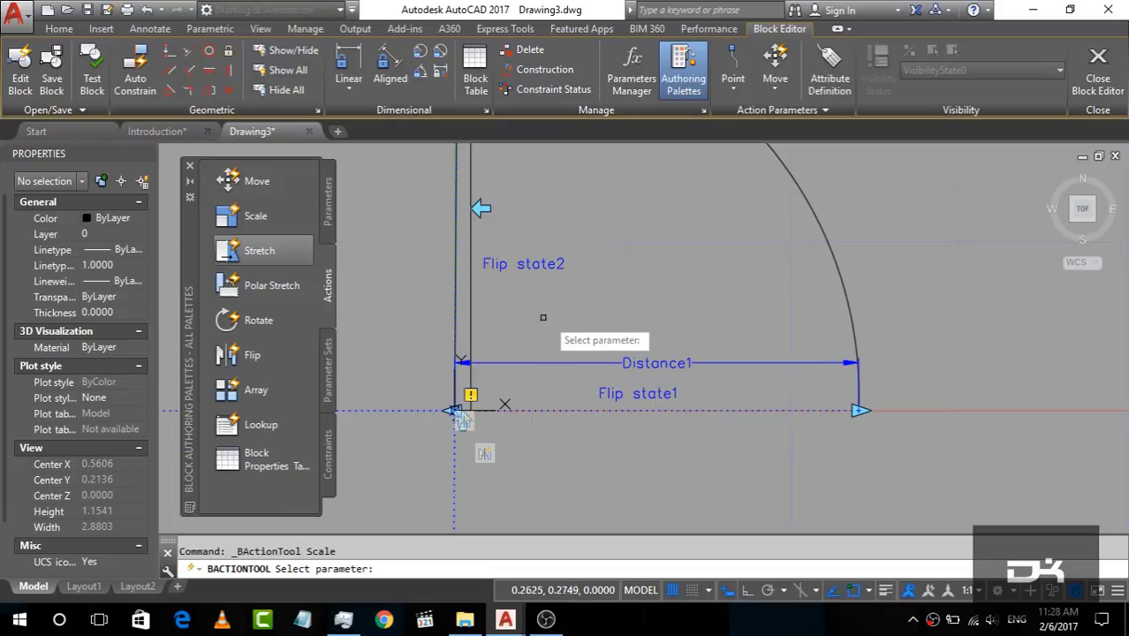
pyautogui.click(611, 362)
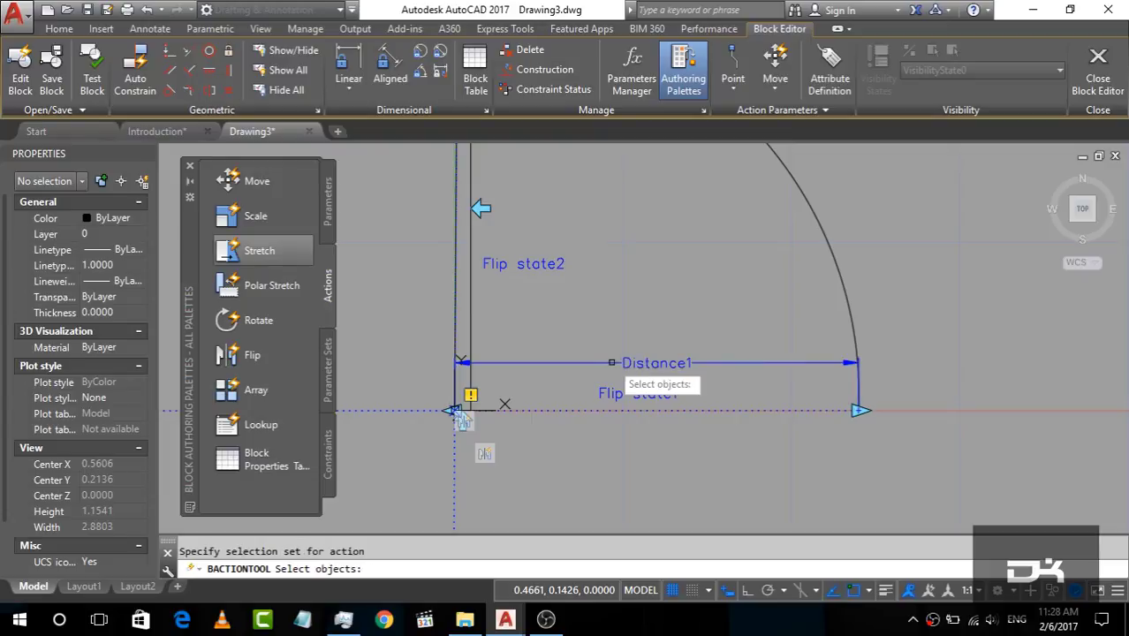
pyautogui.click(841, 274)
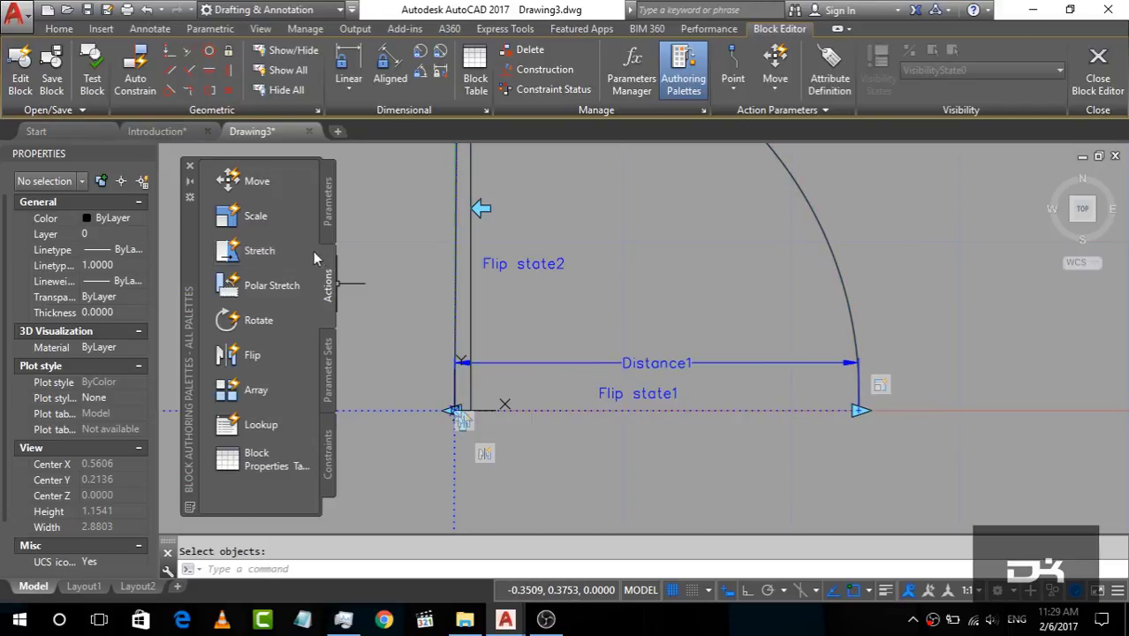
# Add a Rotation parameter based at the origin, with its radius reaching the arc's lower end, a 90° default angle and its label inside the arc.
pyautogui.click(327, 203)
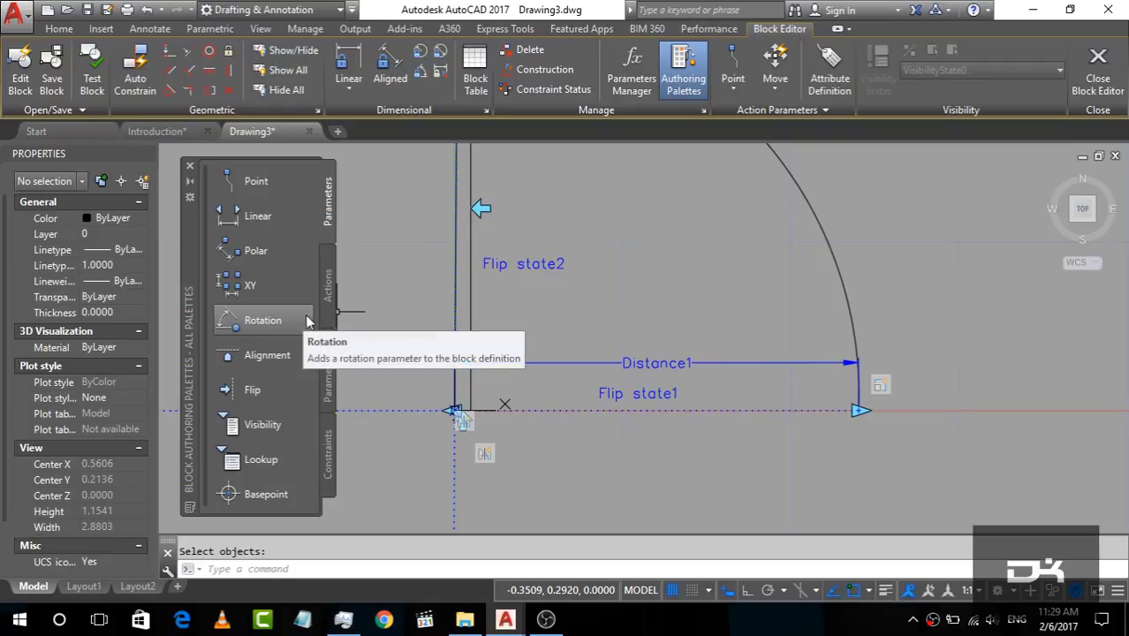
pyautogui.click(260, 321)
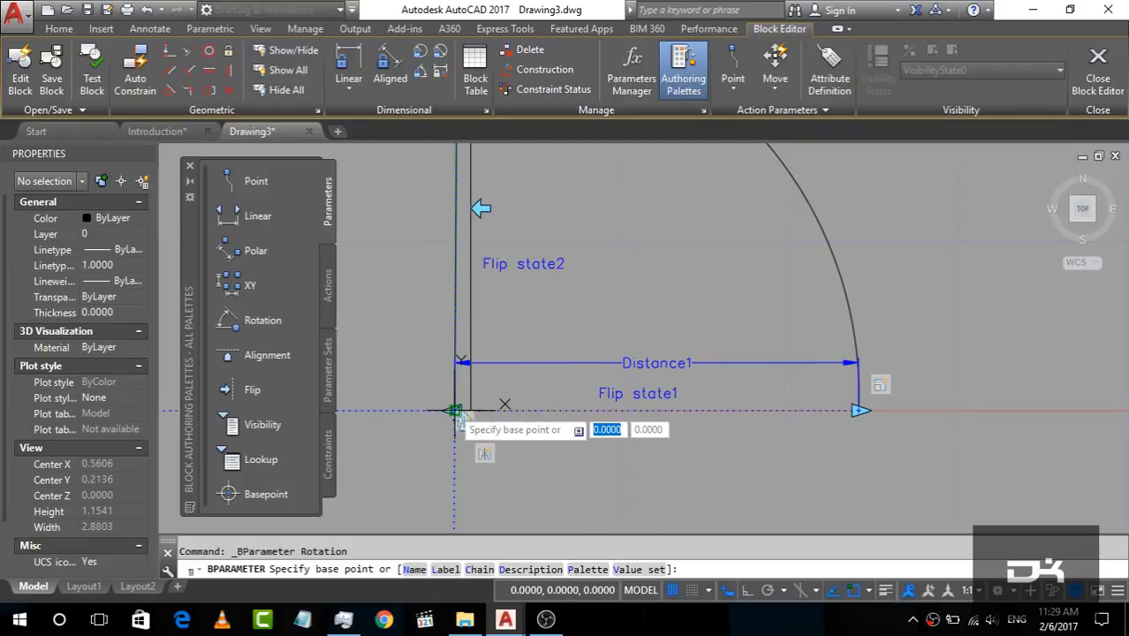
pyautogui.click(454, 411)
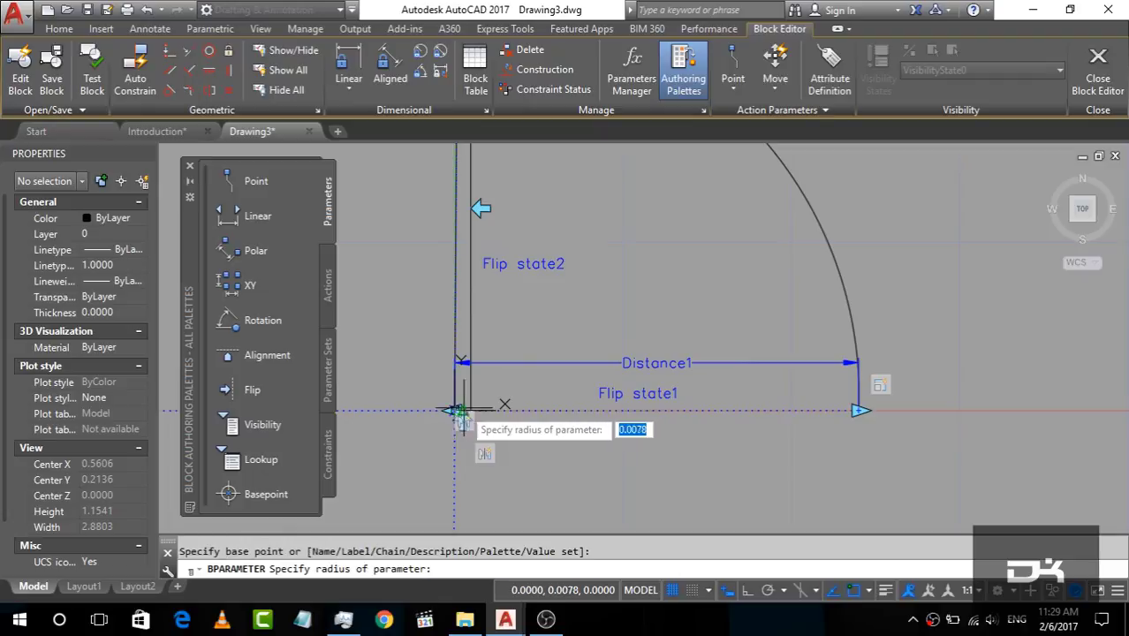
pyautogui.click(859, 410)
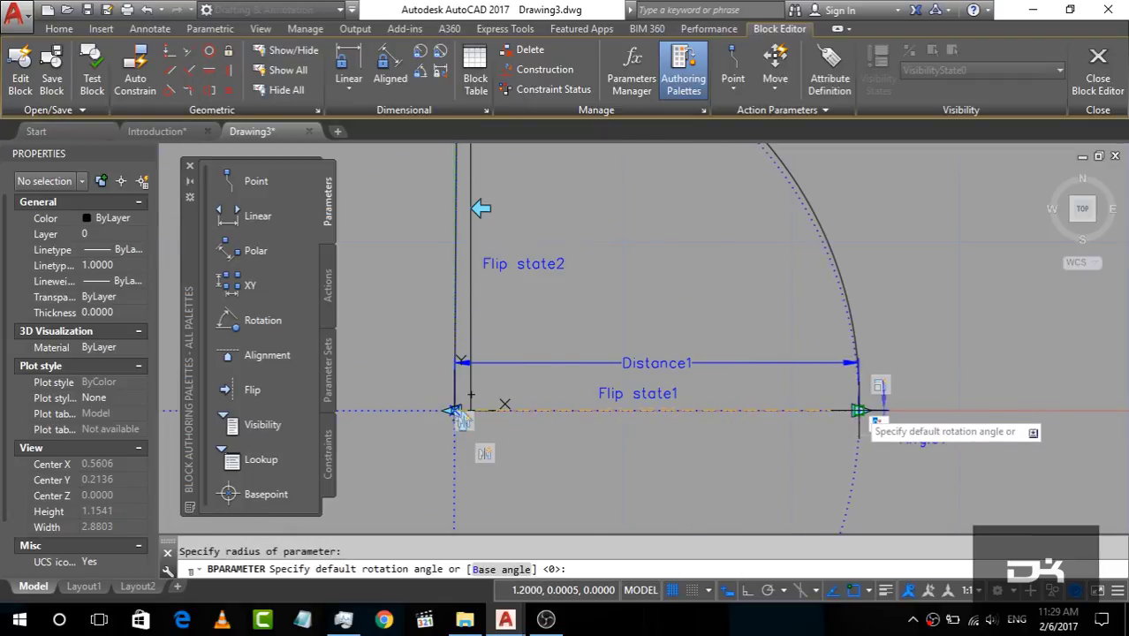
pyautogui.scroll(-4, 860, 412)
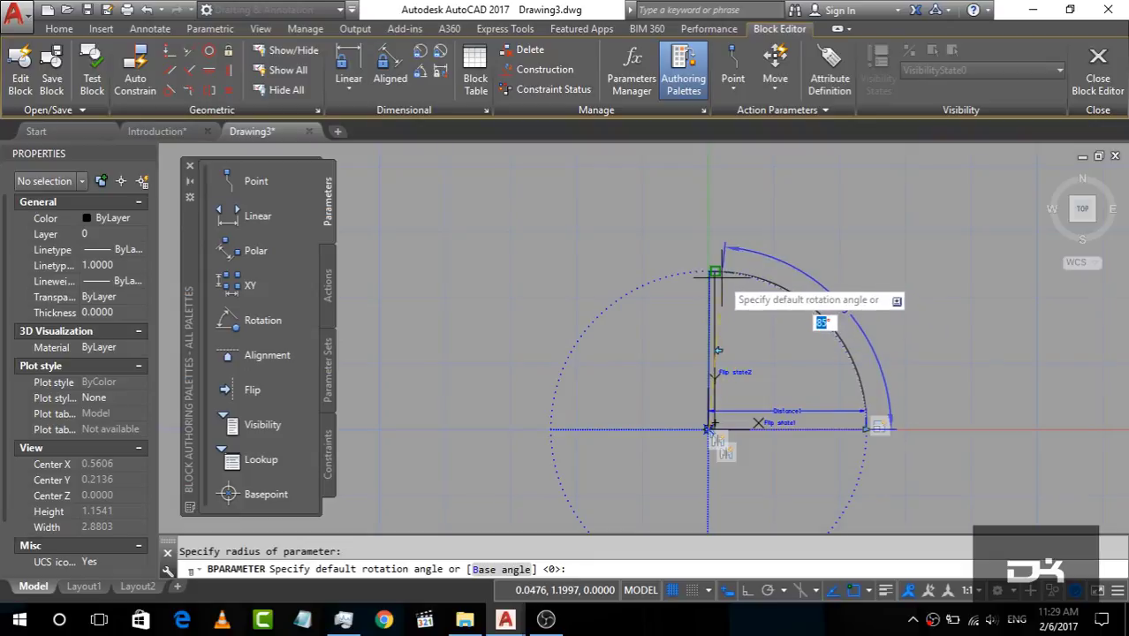
pyautogui.scroll(4, 714, 271)
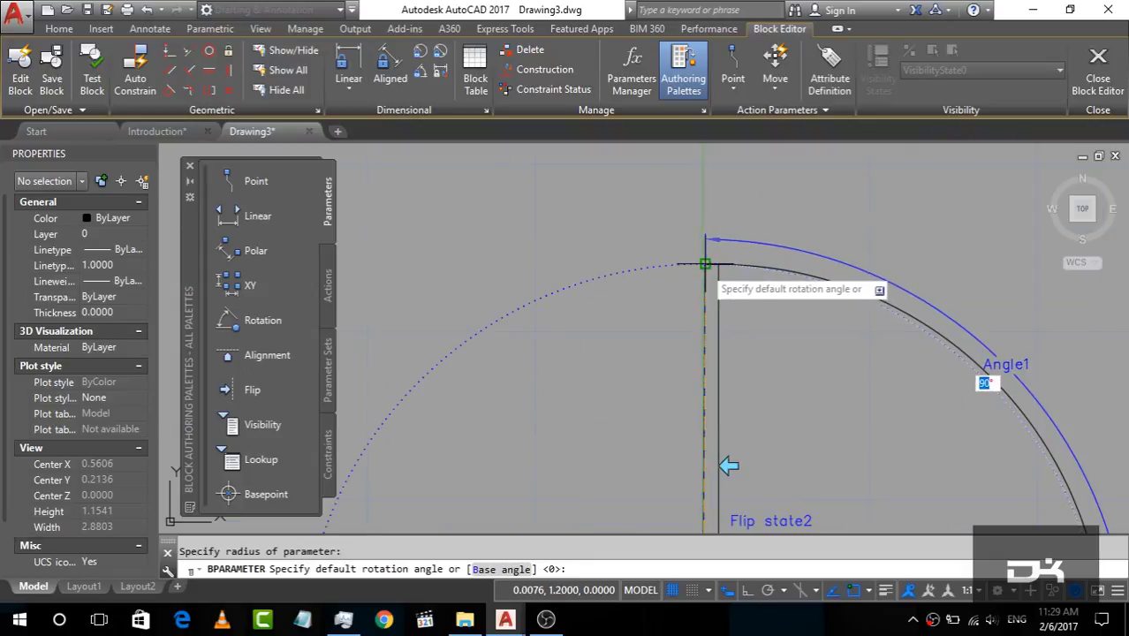
pyautogui.click(705, 263)
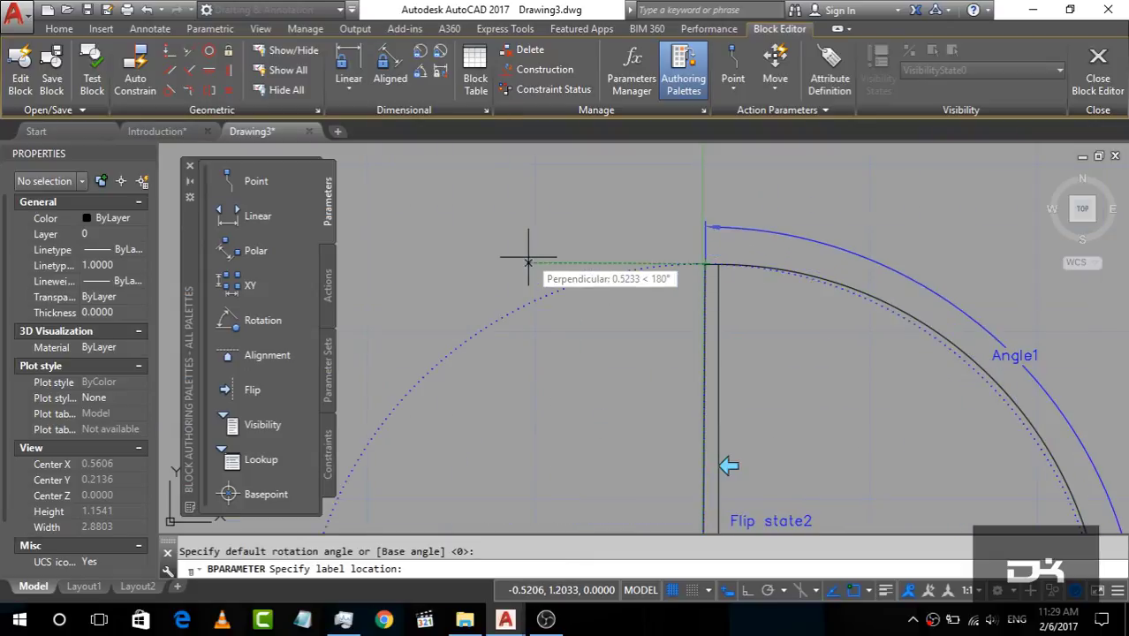
pyautogui.scroll(-2, 527, 252)
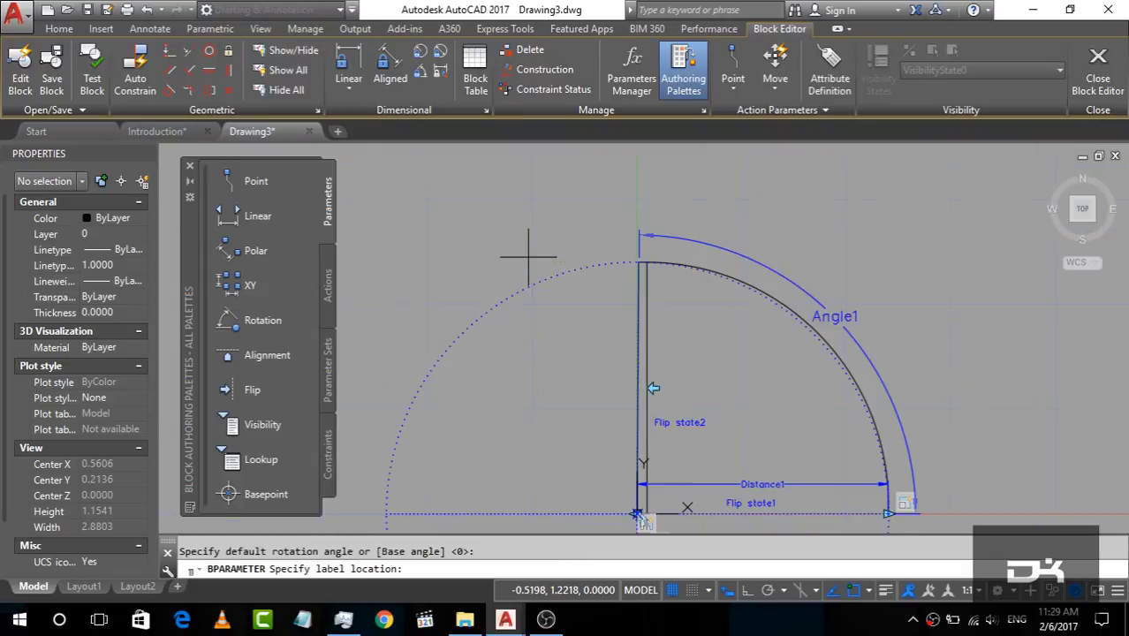
pyautogui.click(684, 300)
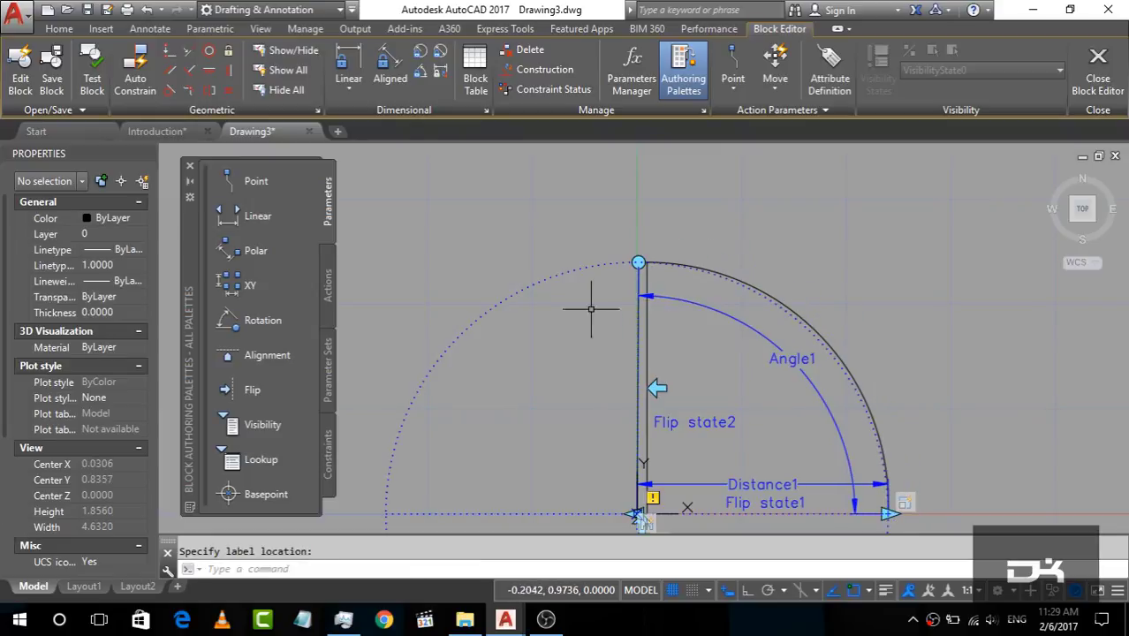
# Assign a Rotate action to the rotation parameter Angle1, with the door polyline as its selection set.
pyautogui.click(328, 284)
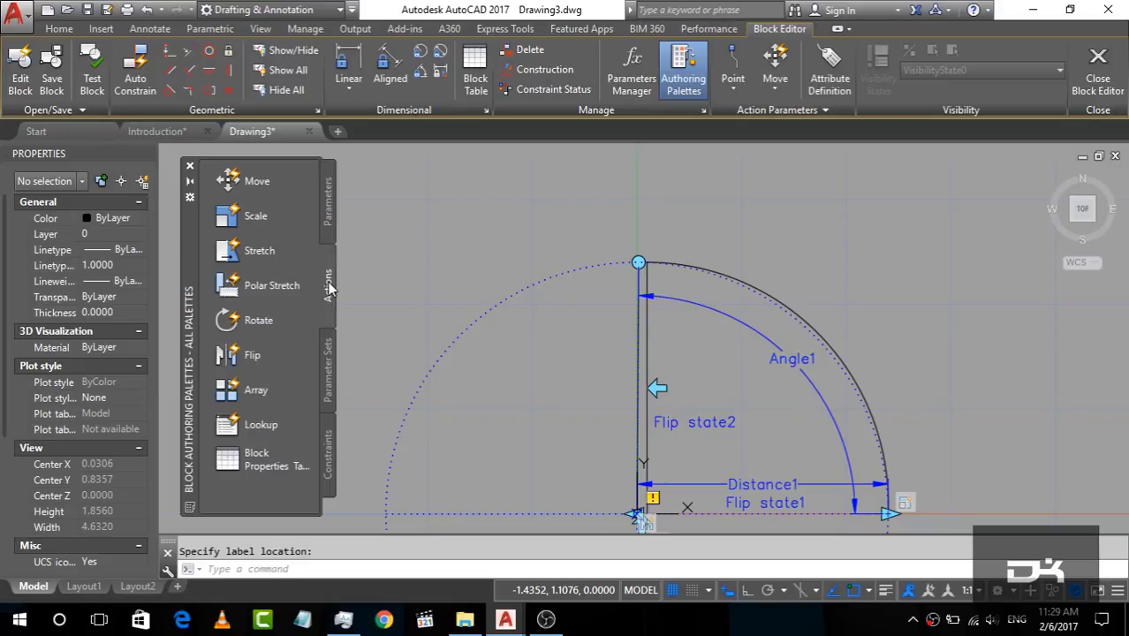
pyautogui.click(277, 329)
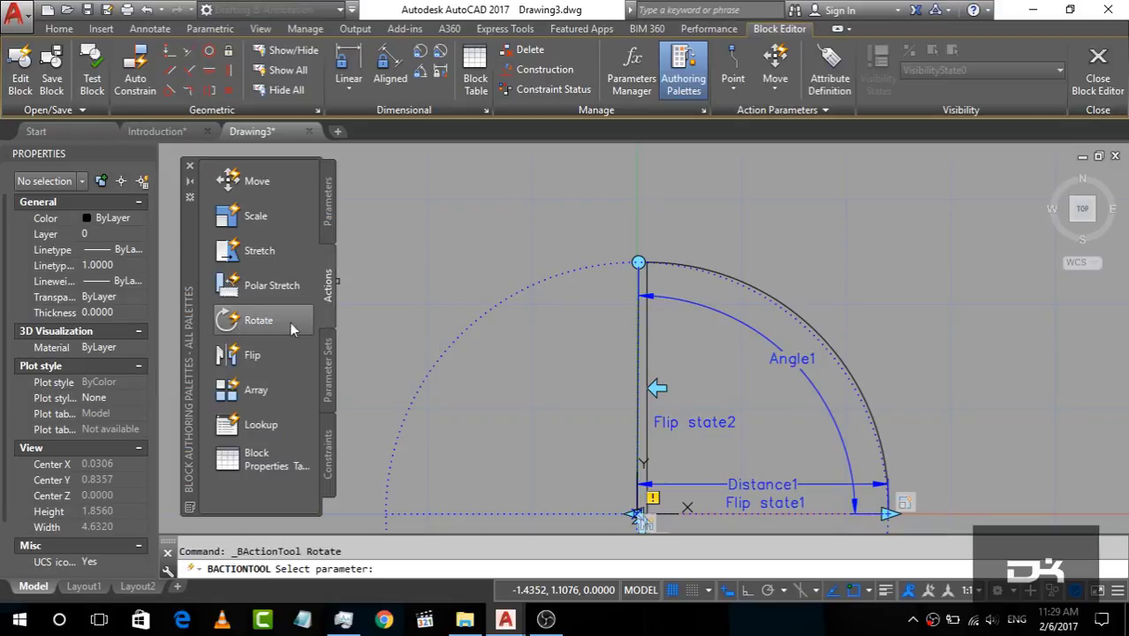
pyautogui.click(697, 305)
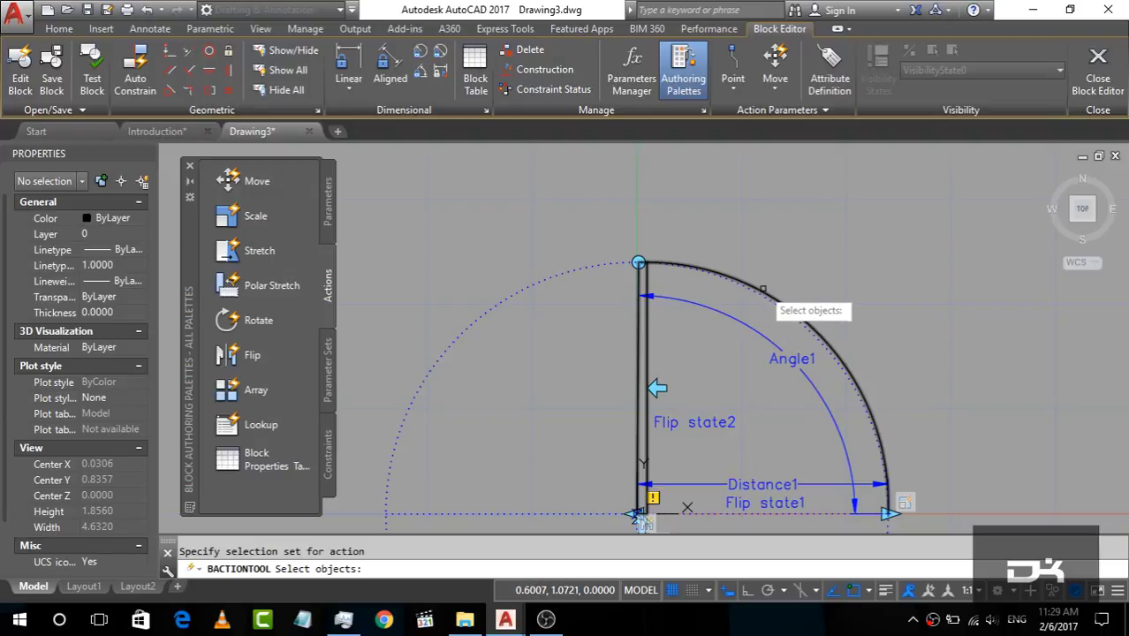
pyautogui.click(685, 300)
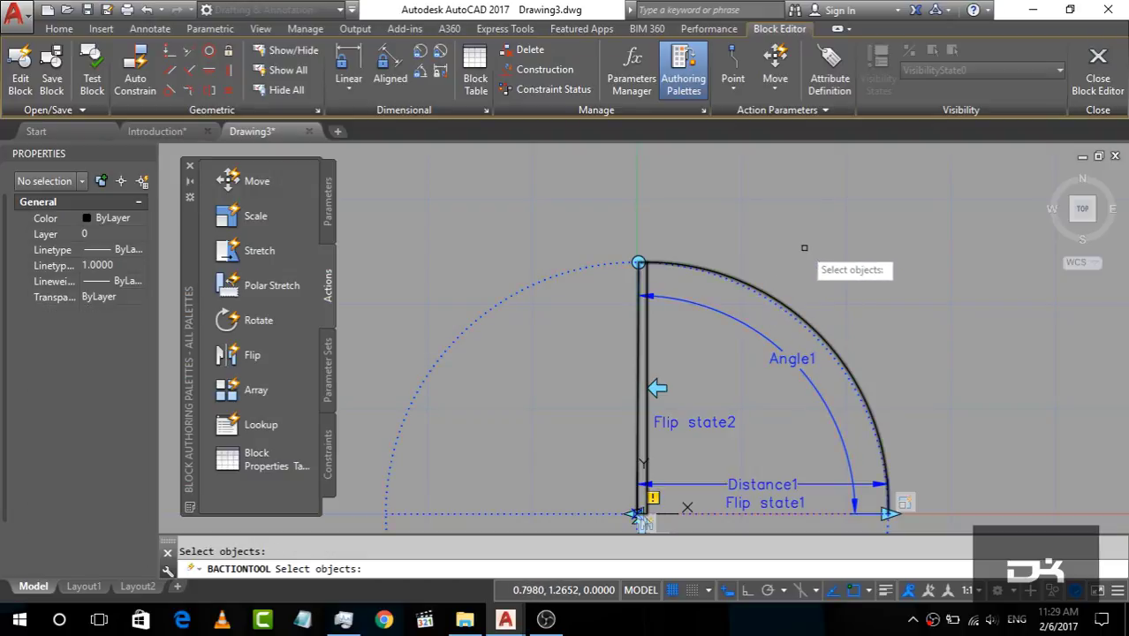
pyautogui.scroll(-3, 607, 253)
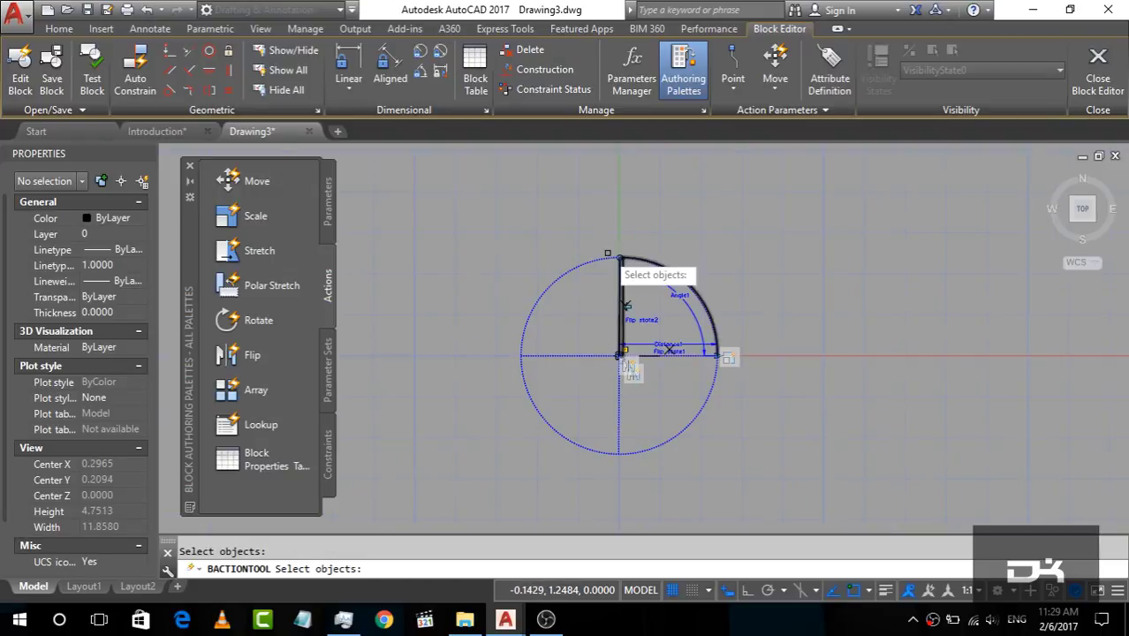
pyautogui.scroll(3, 652, 247)
pyautogui.click(658, 264)
pyautogui.press('Return')
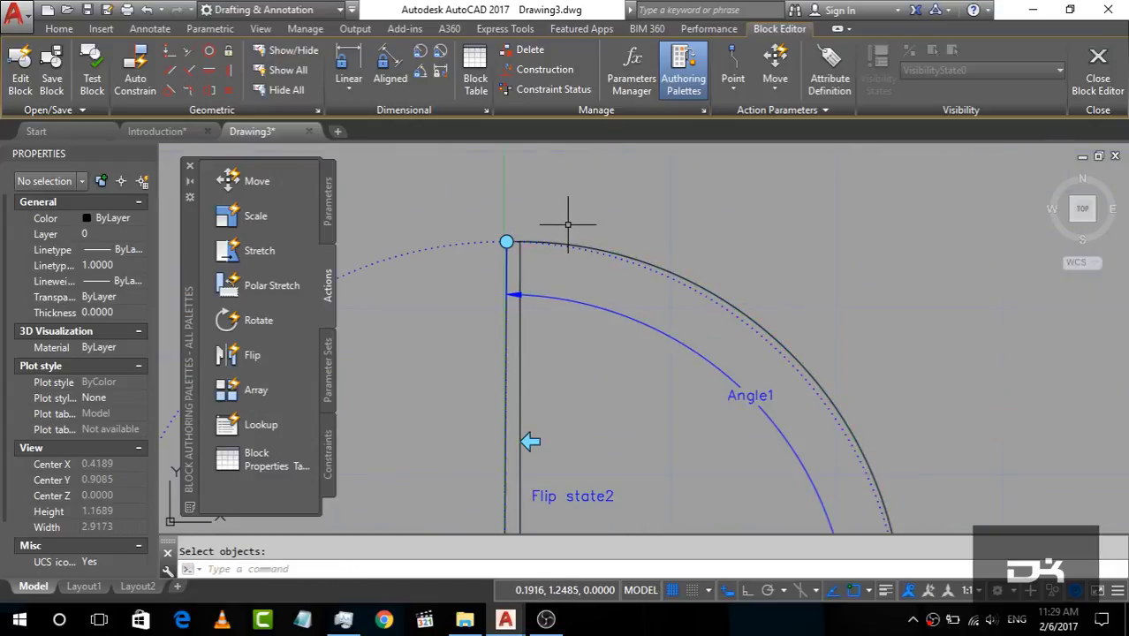
# Close the Block Editor and save the changes to the door block.
pyautogui.scroll(-2, 568, 224)
pyautogui.scroll(3, 685, 388)
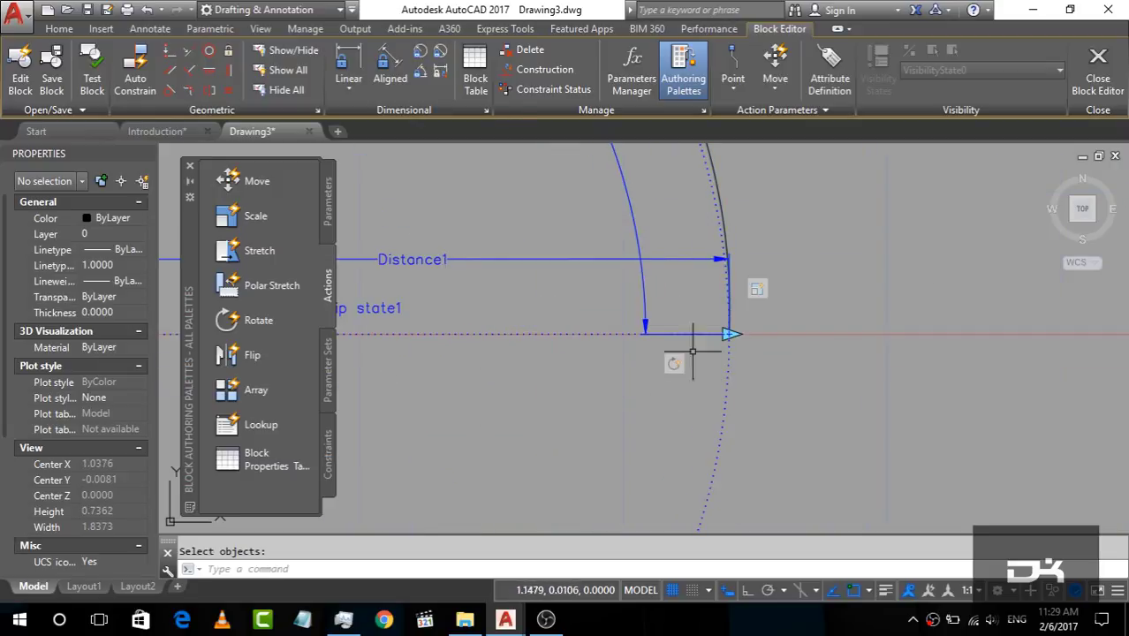
pyautogui.scroll(-3, 831, 322)
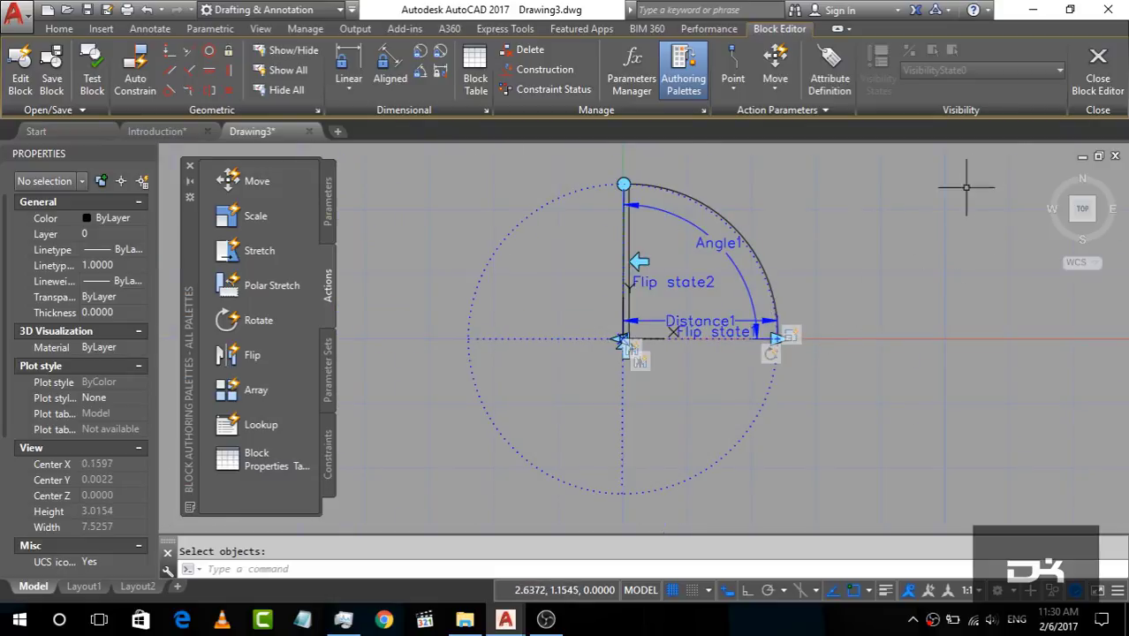
pyautogui.click(1101, 65)
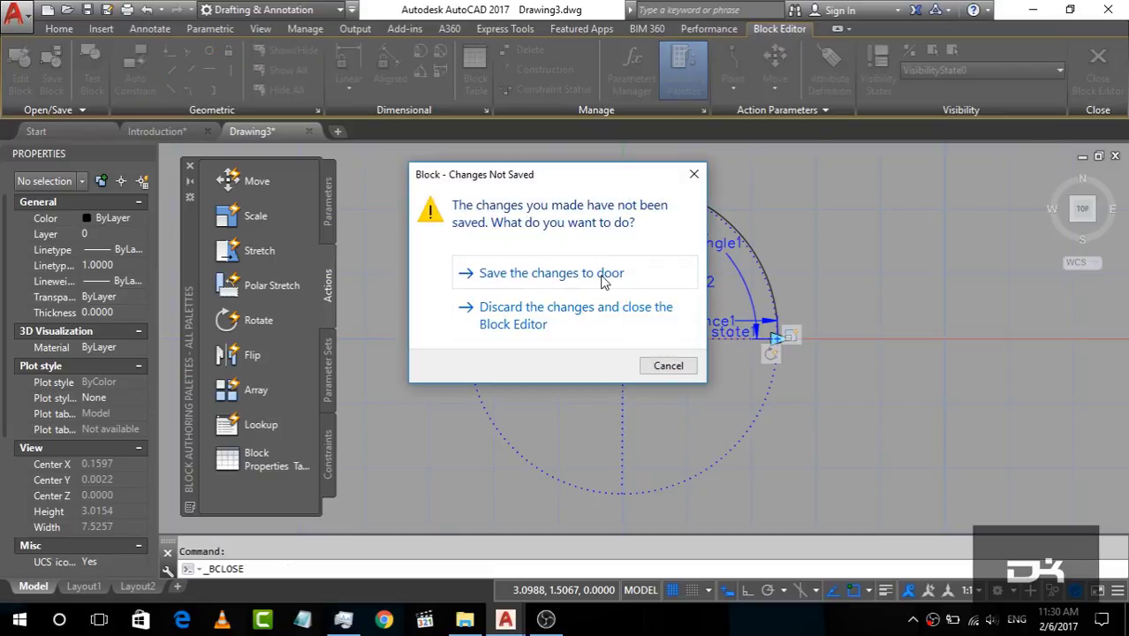
pyautogui.click(637, 274)
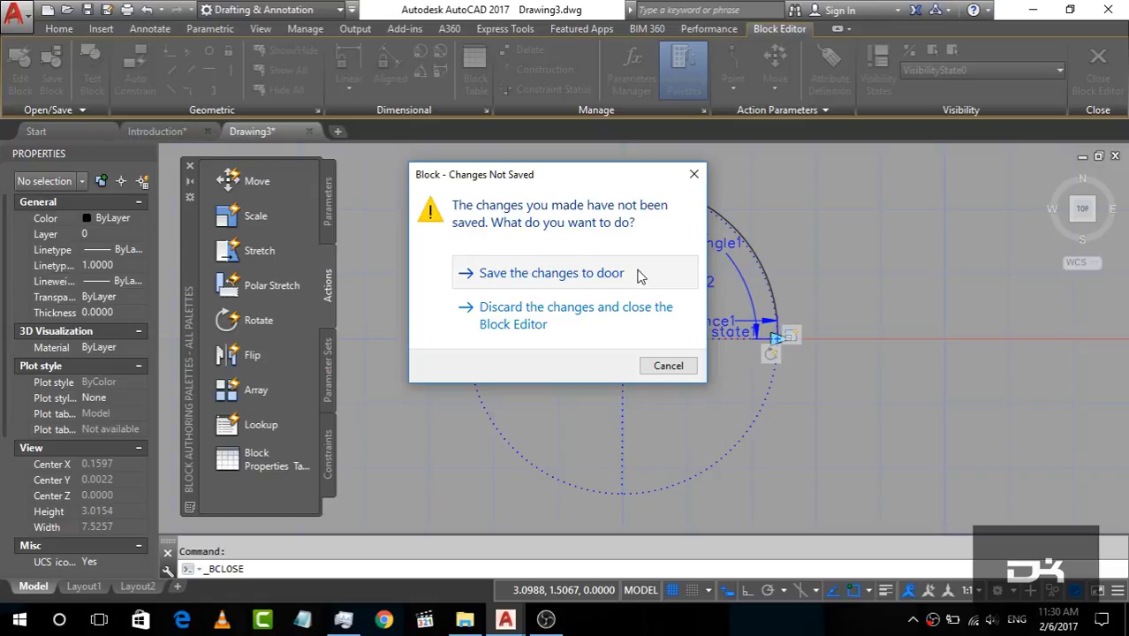
# Select the larger door block farther from the origin and test its flip grip by mirroring the door and flipping it back.
pyautogui.scroll(-10, 689, 293)
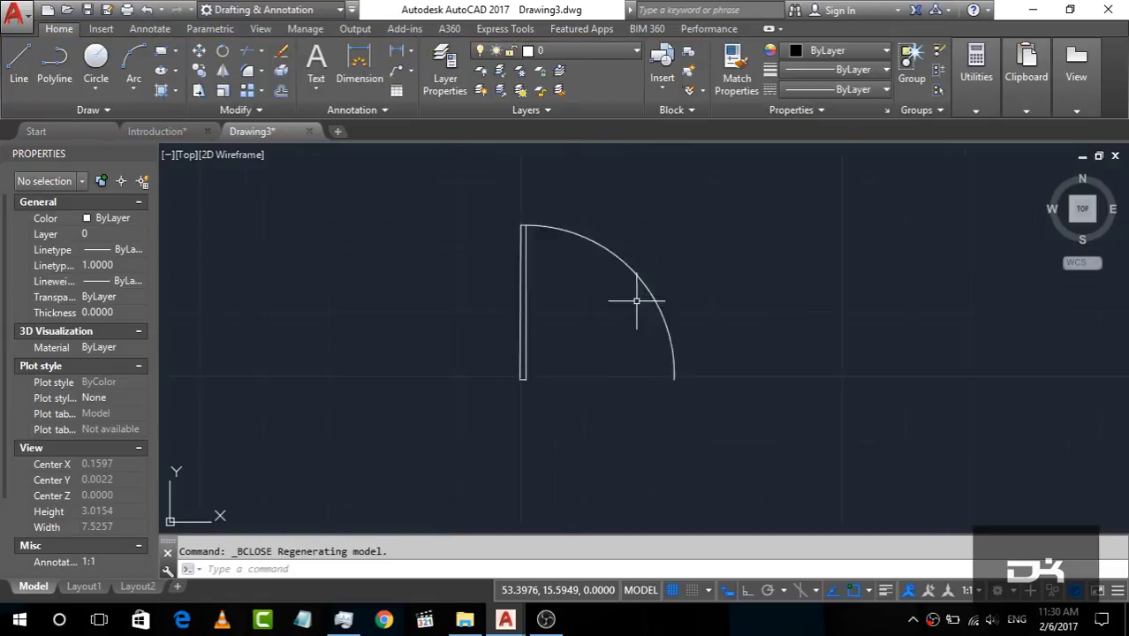
pyautogui.scroll(6, 567, 311)
pyautogui.scroll(-2, 335, 402)
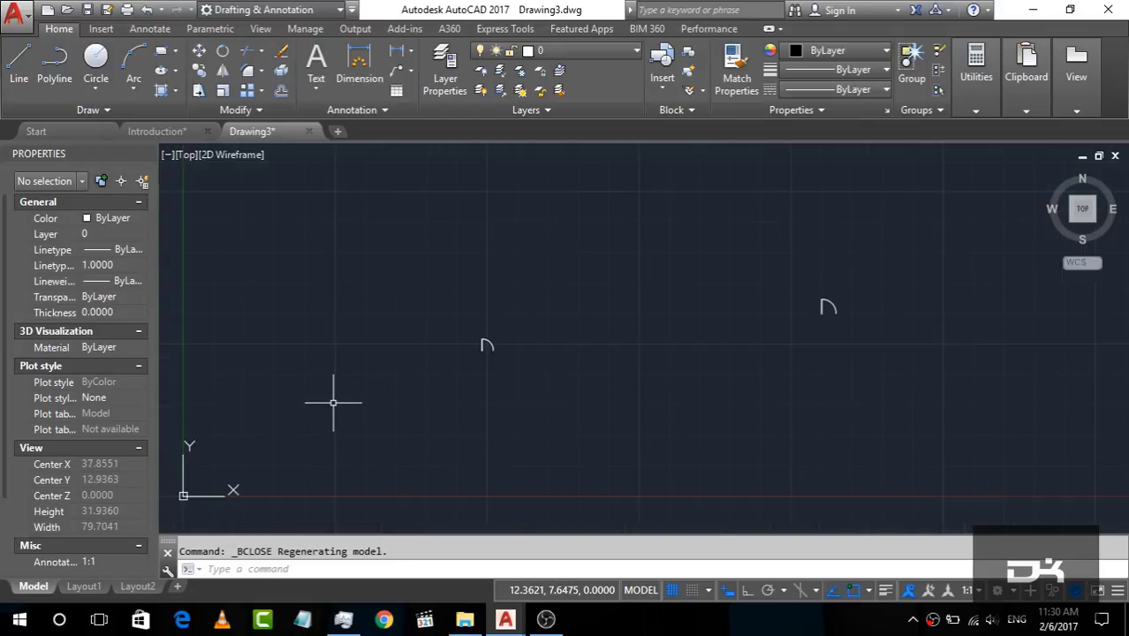
pyautogui.scroll(6, 803, 323)
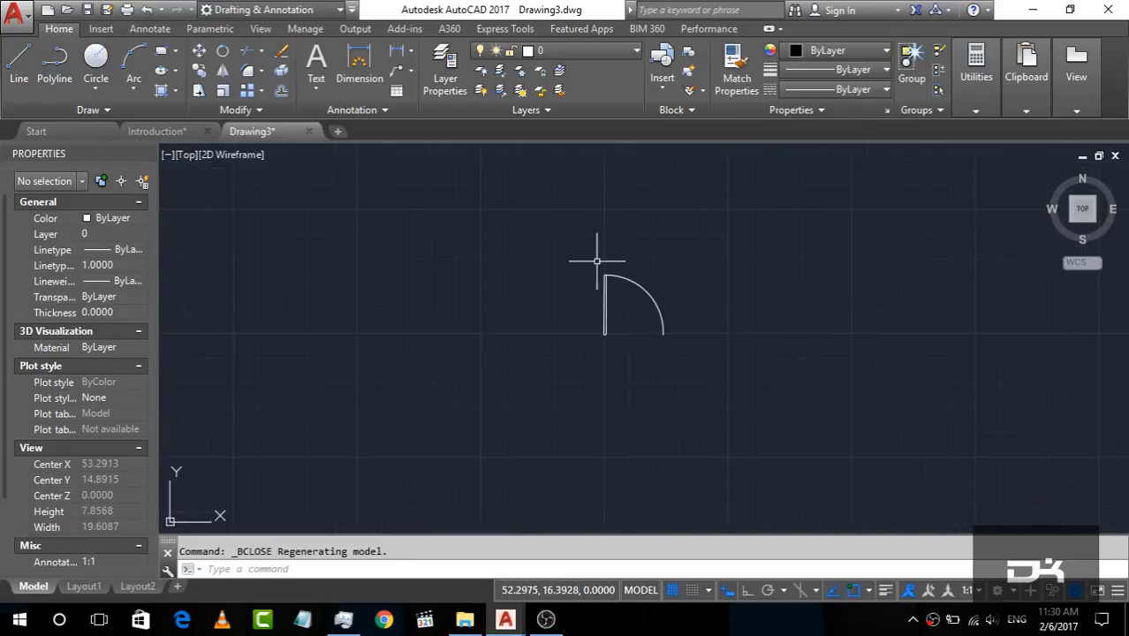
pyautogui.scroll(4, 570, 272)
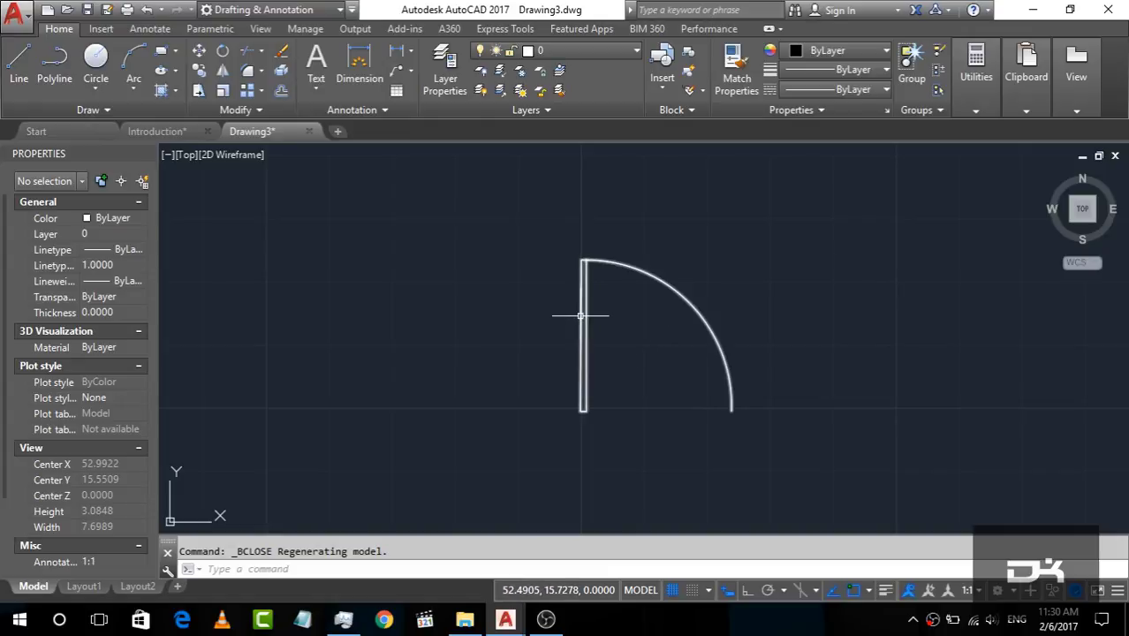
pyautogui.click(582, 318)
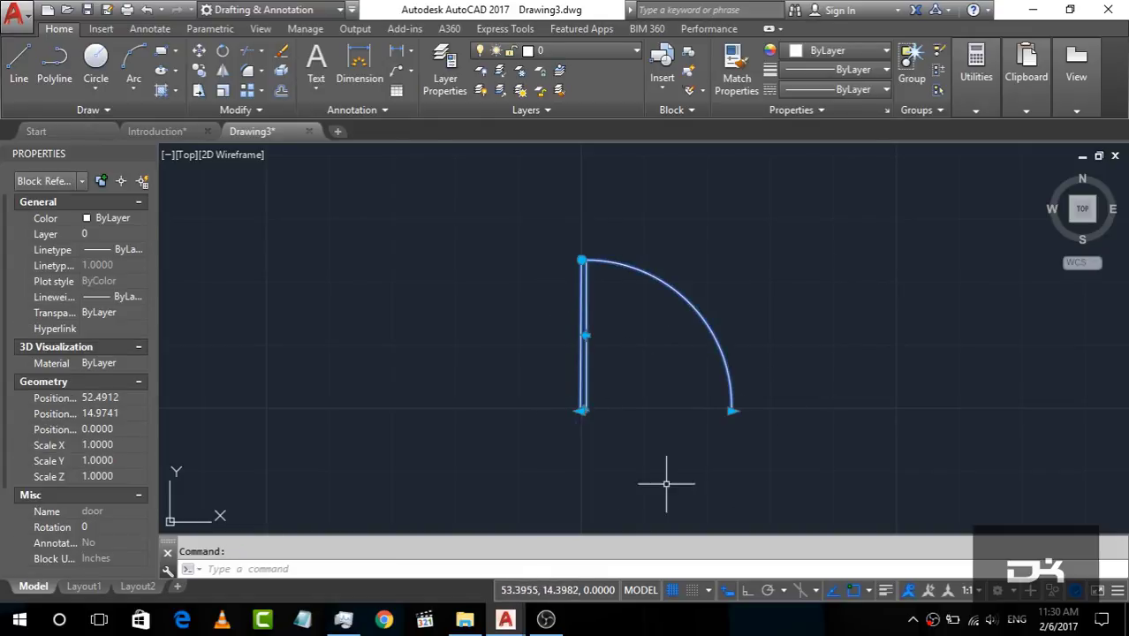
pyautogui.scroll(2, 583, 411)
pyautogui.scroll(-1, 596, 413)
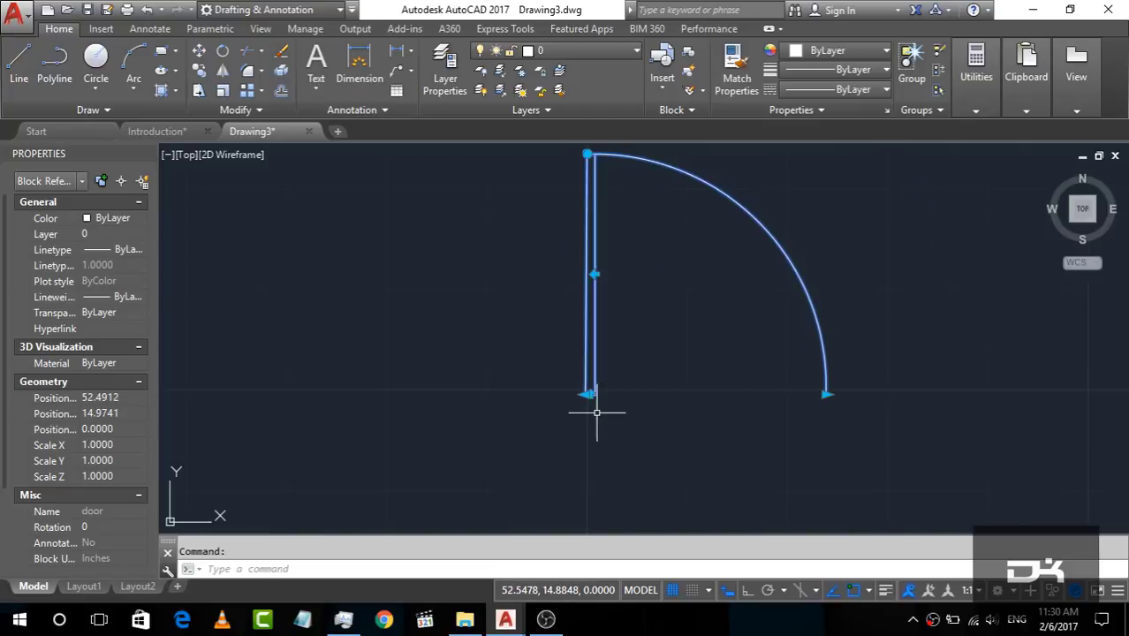
pyautogui.click(595, 274)
pyautogui.click(579, 276)
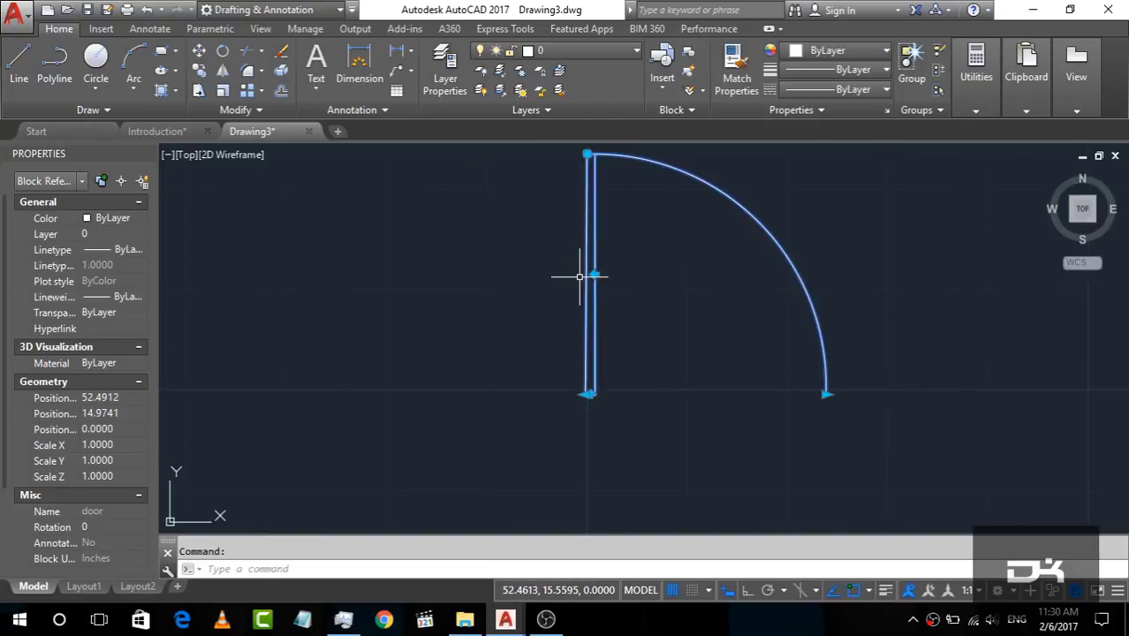
# Enlarge the selected door block by stretching the linear grip at the arc's lower end horizontally outward.
pyautogui.click(826, 394)
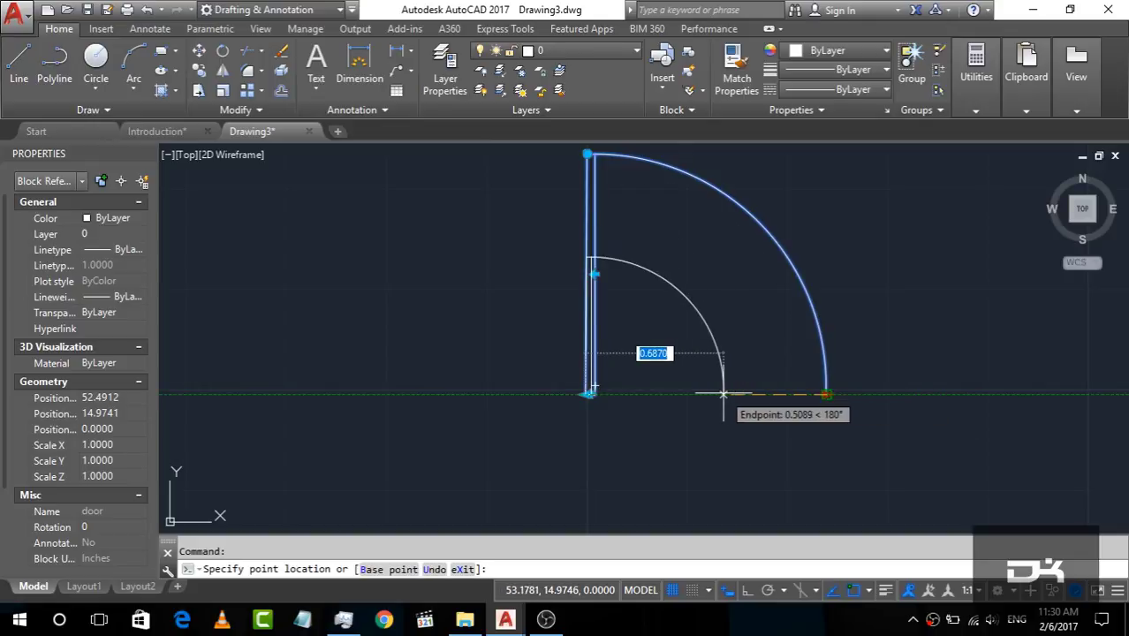
pyautogui.click(875, 383)
pyautogui.scroll(-3, 718, 448)
pyautogui.scroll(3, 697, 375)
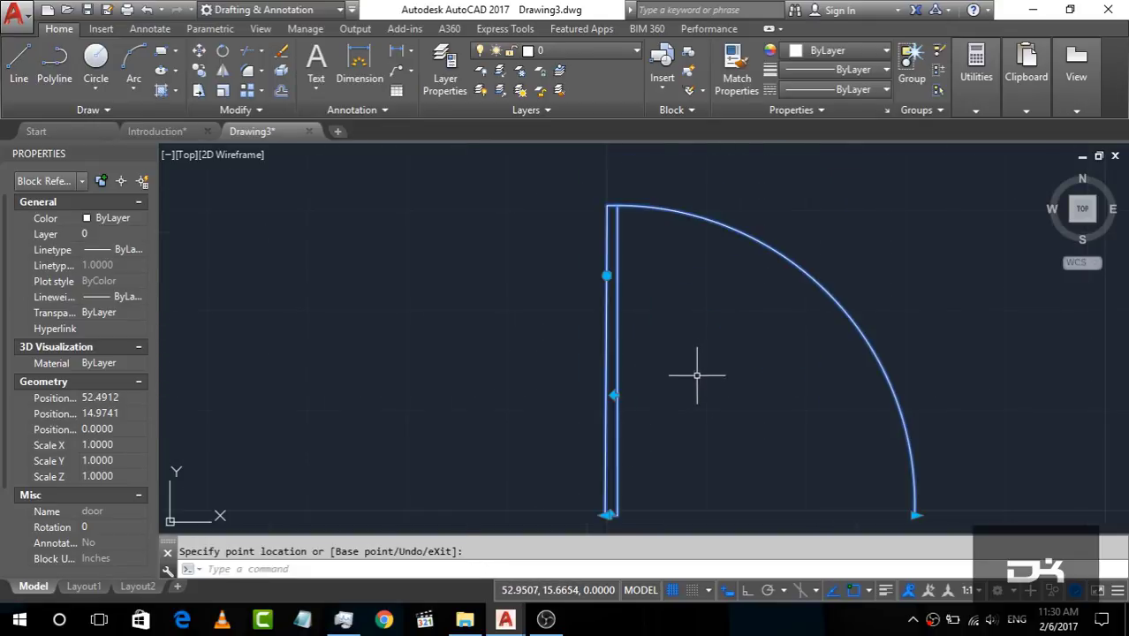
# Test the door block's rotation grip by swinging the door past vertical and returning it to its upright position.
pyautogui.click(606, 276)
pyautogui.scroll(-3, 711, 283)
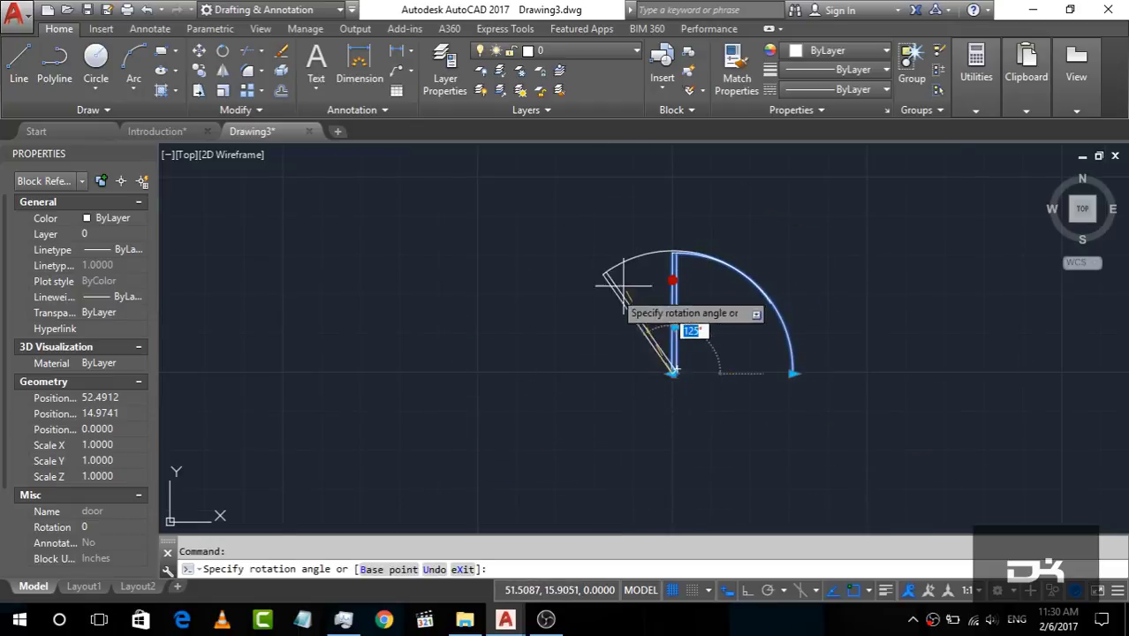
pyautogui.click(668, 253)
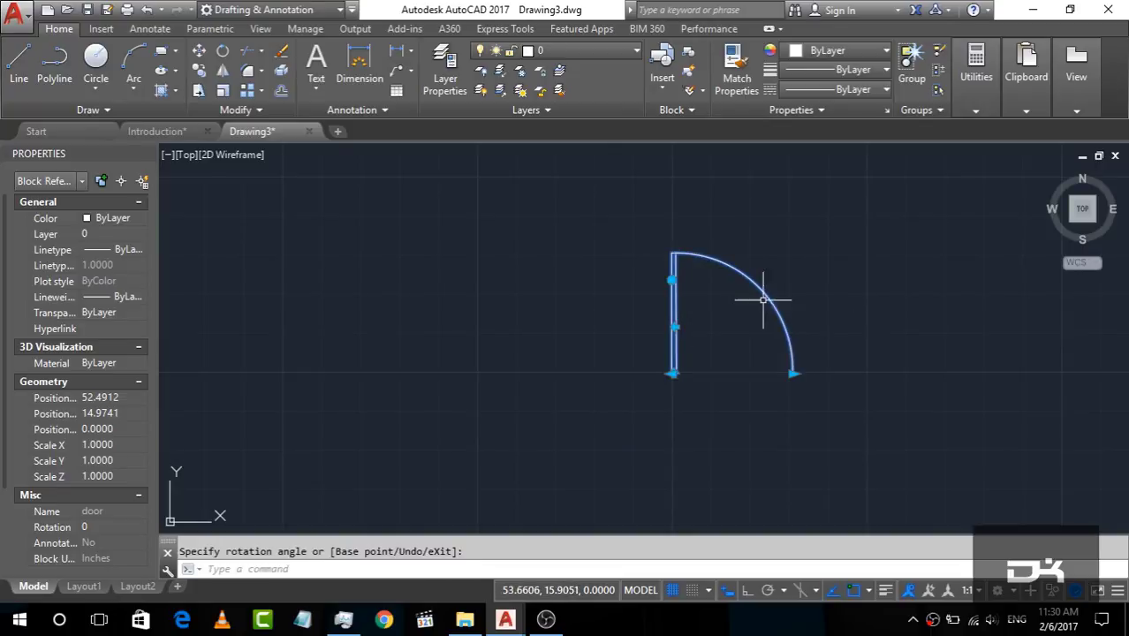
pyautogui.scroll(2, 904, 315)
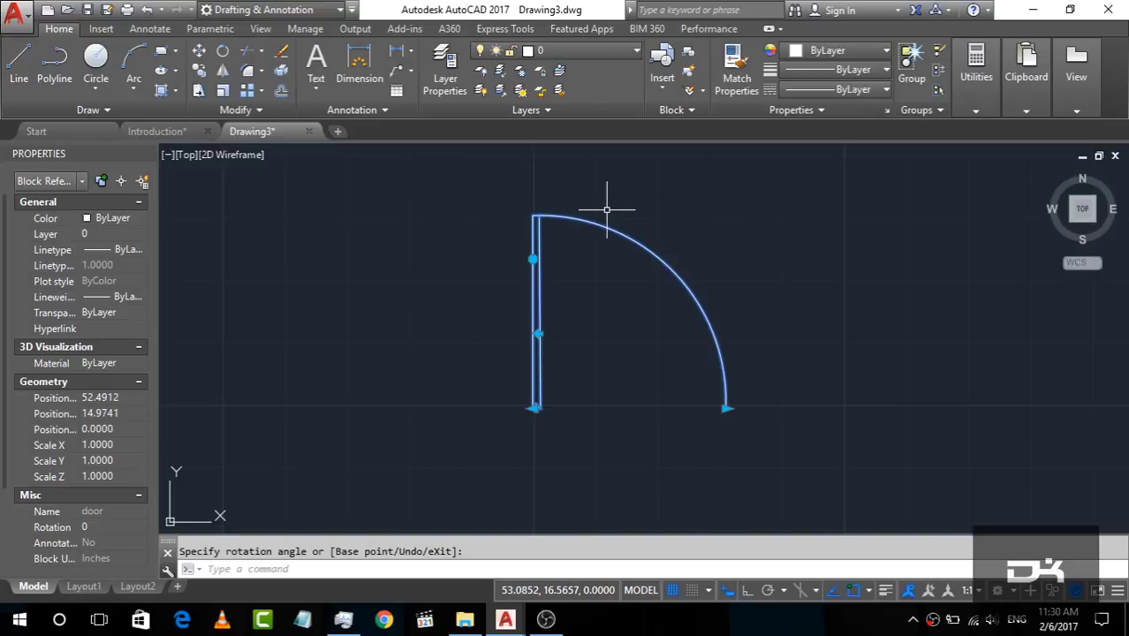
pyautogui.scroll(2, 607, 209)
pyautogui.scroll(-2, 600, 212)
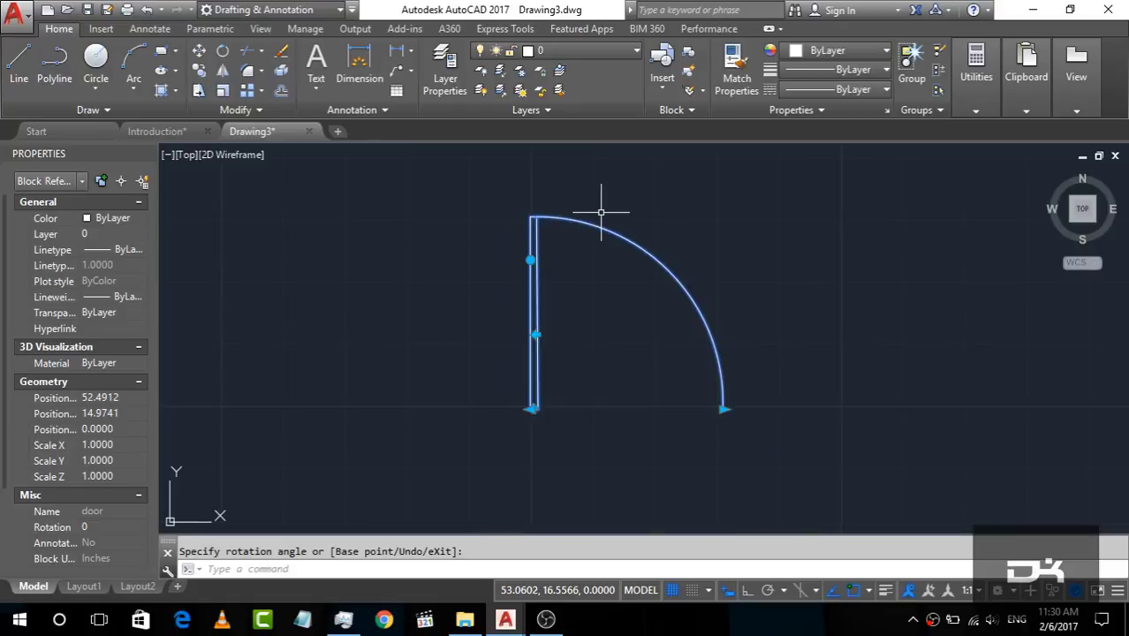